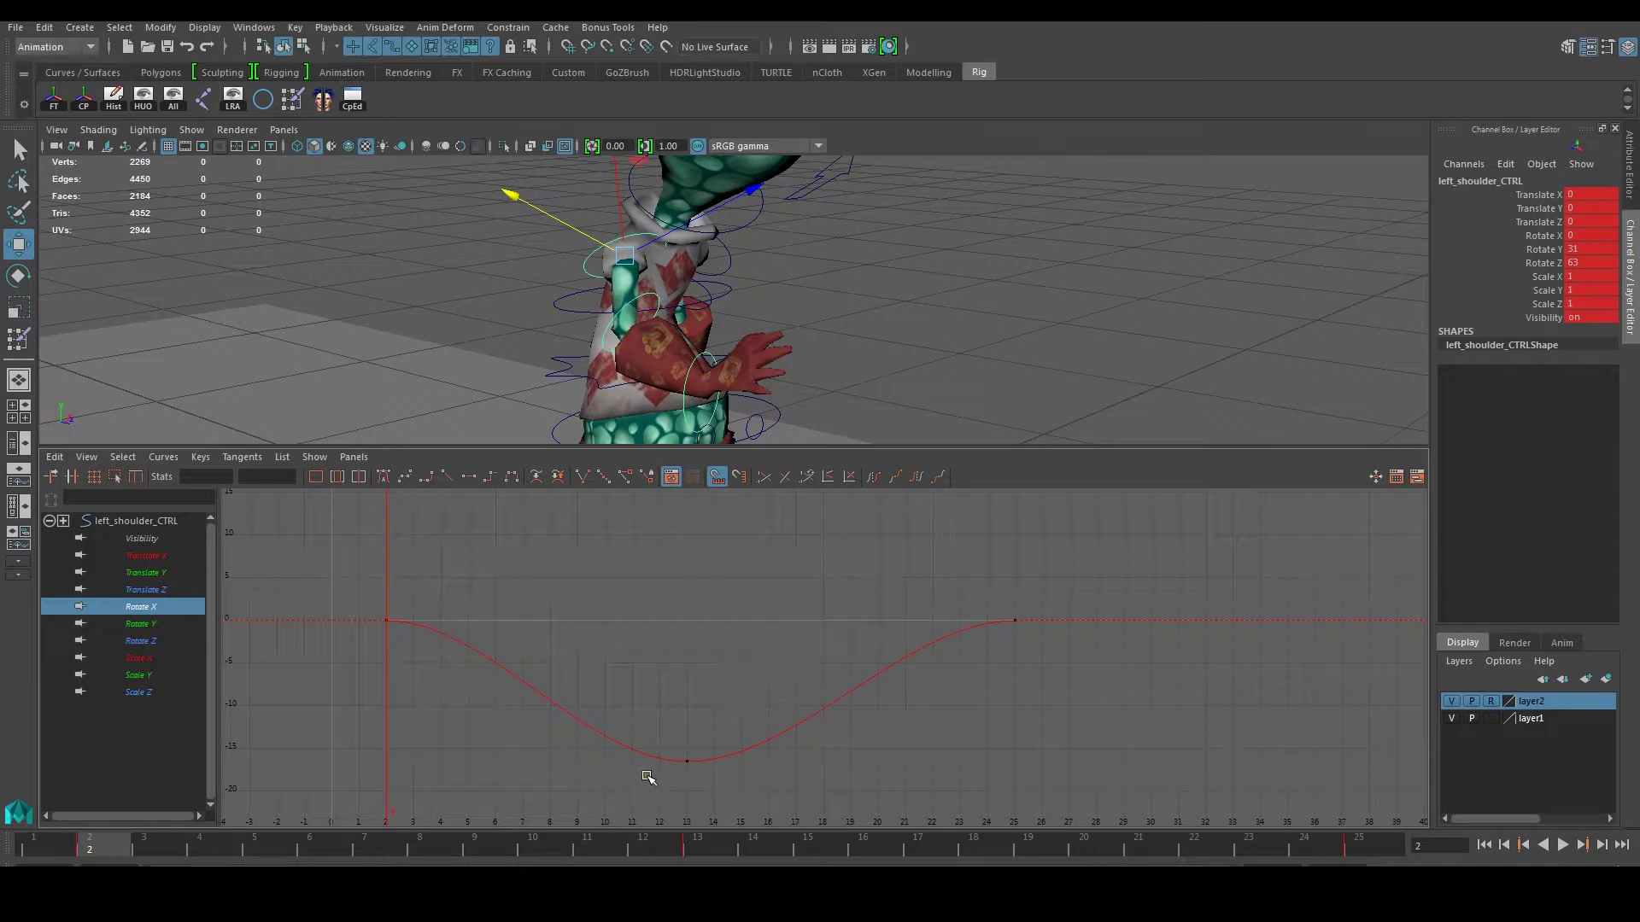
Examine the keys and shape of the left shoulder control's Rotate X, Rotate Y and Rotate Z curves
left_click_drag(556, 776, 786, 727)
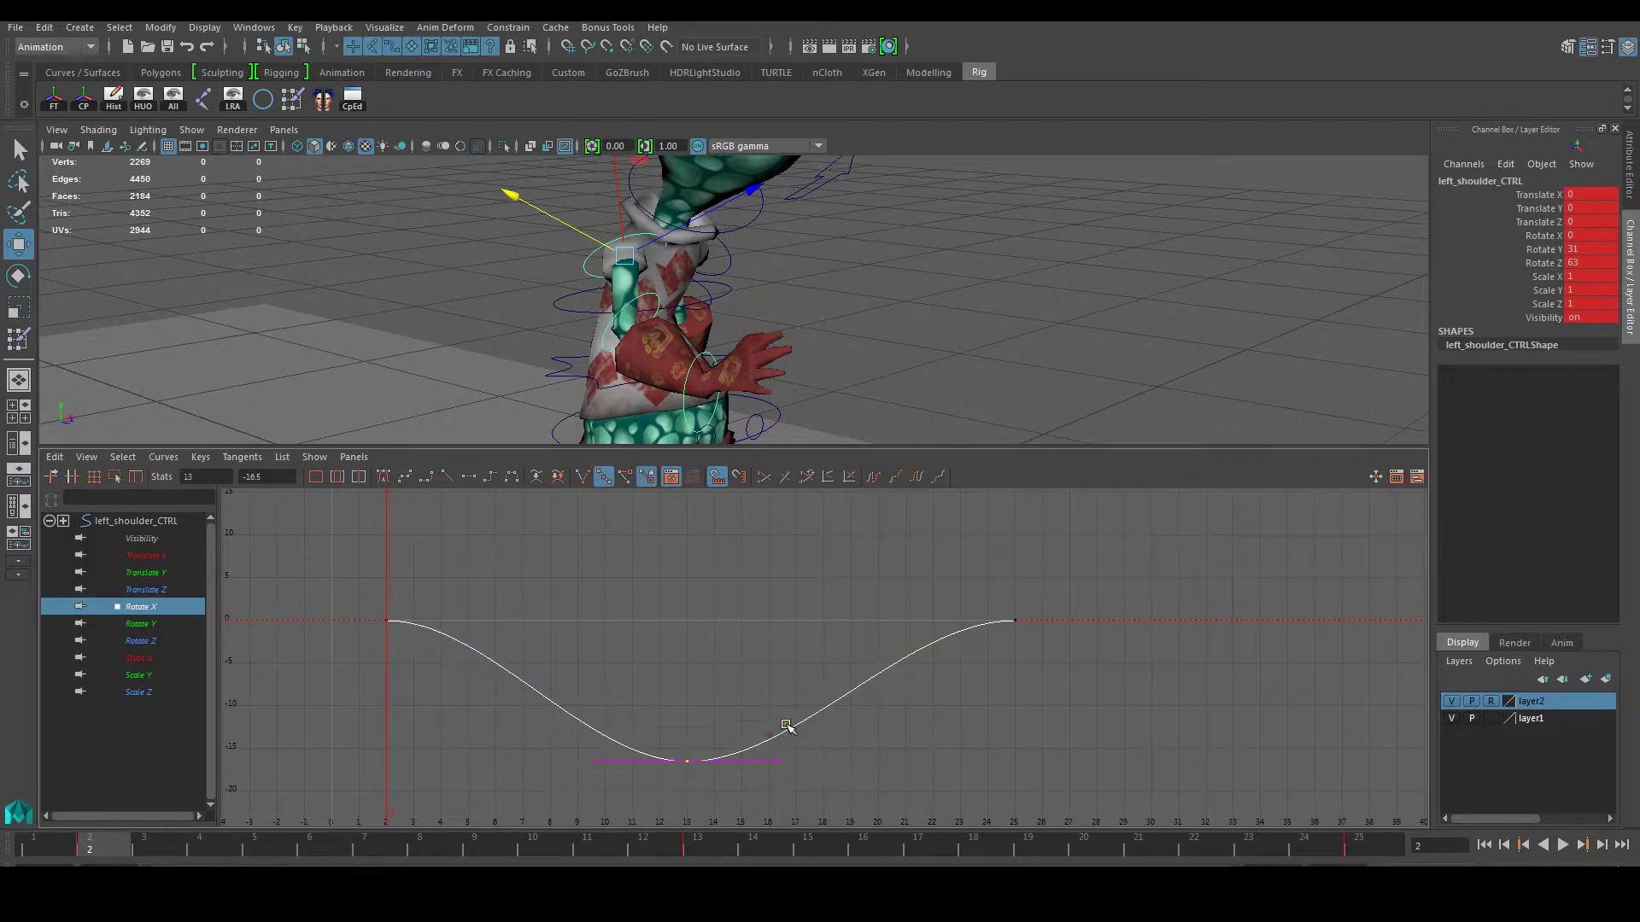
left_click(176, 625)
scroll(546, 662, "down", 10)
left_click_drag(663, 545, 911, 721)
key("f")
scroll(886, 684, "down", 2)
middle_click_drag(855, 687, 840, 686, "alt")
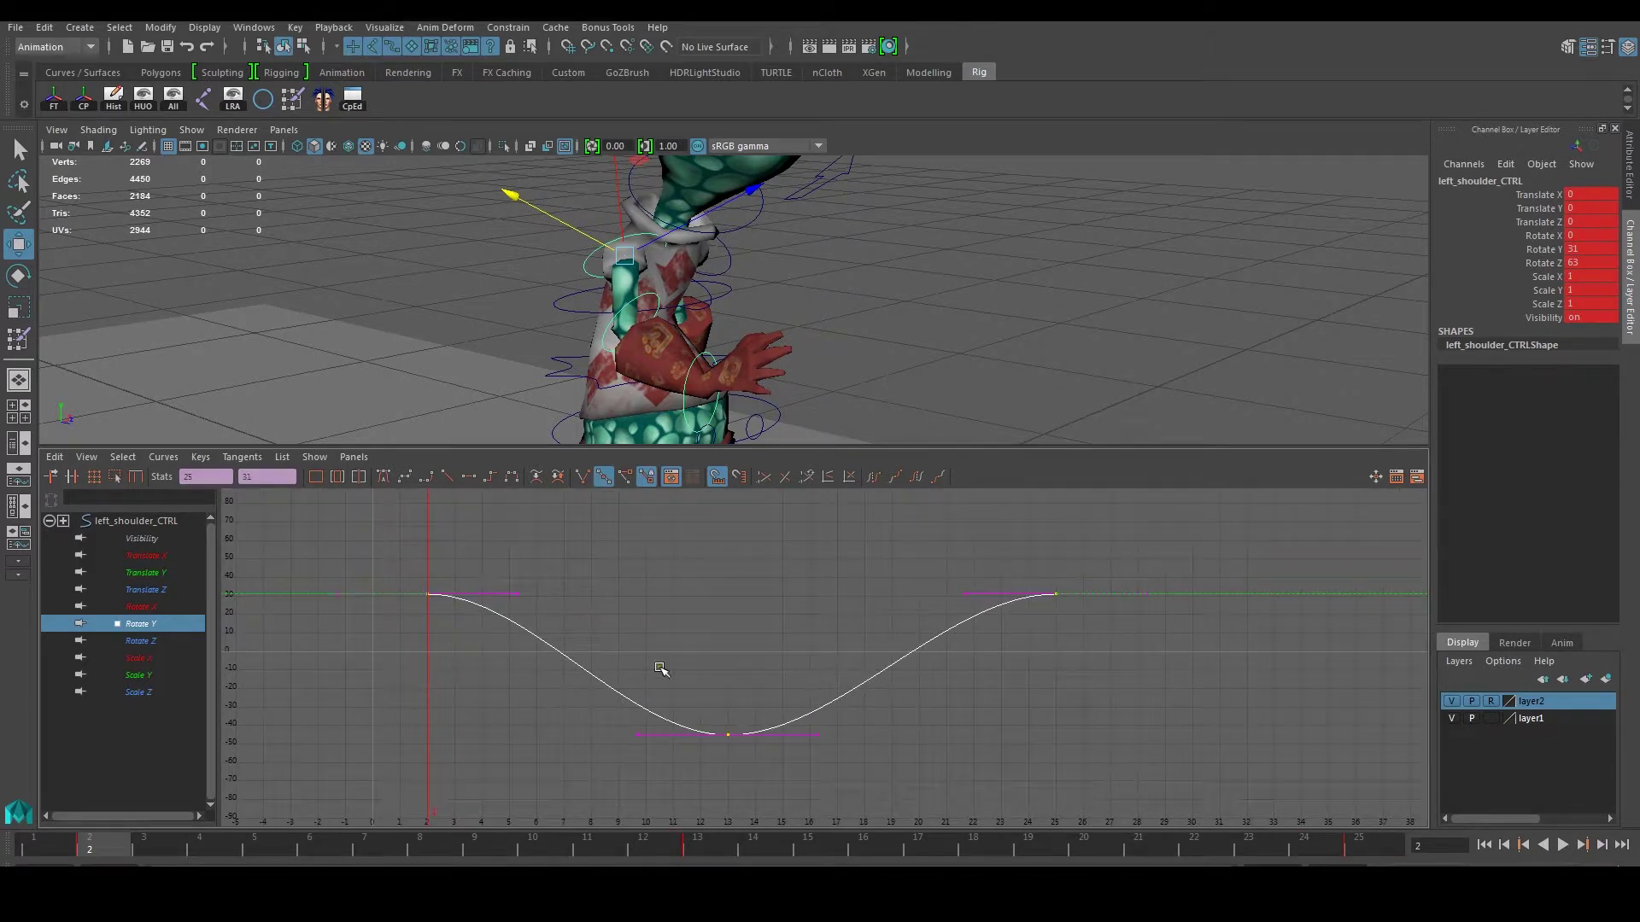
left_click(156, 640)
key("f")
left_click_drag(556, 754, 833, 626)
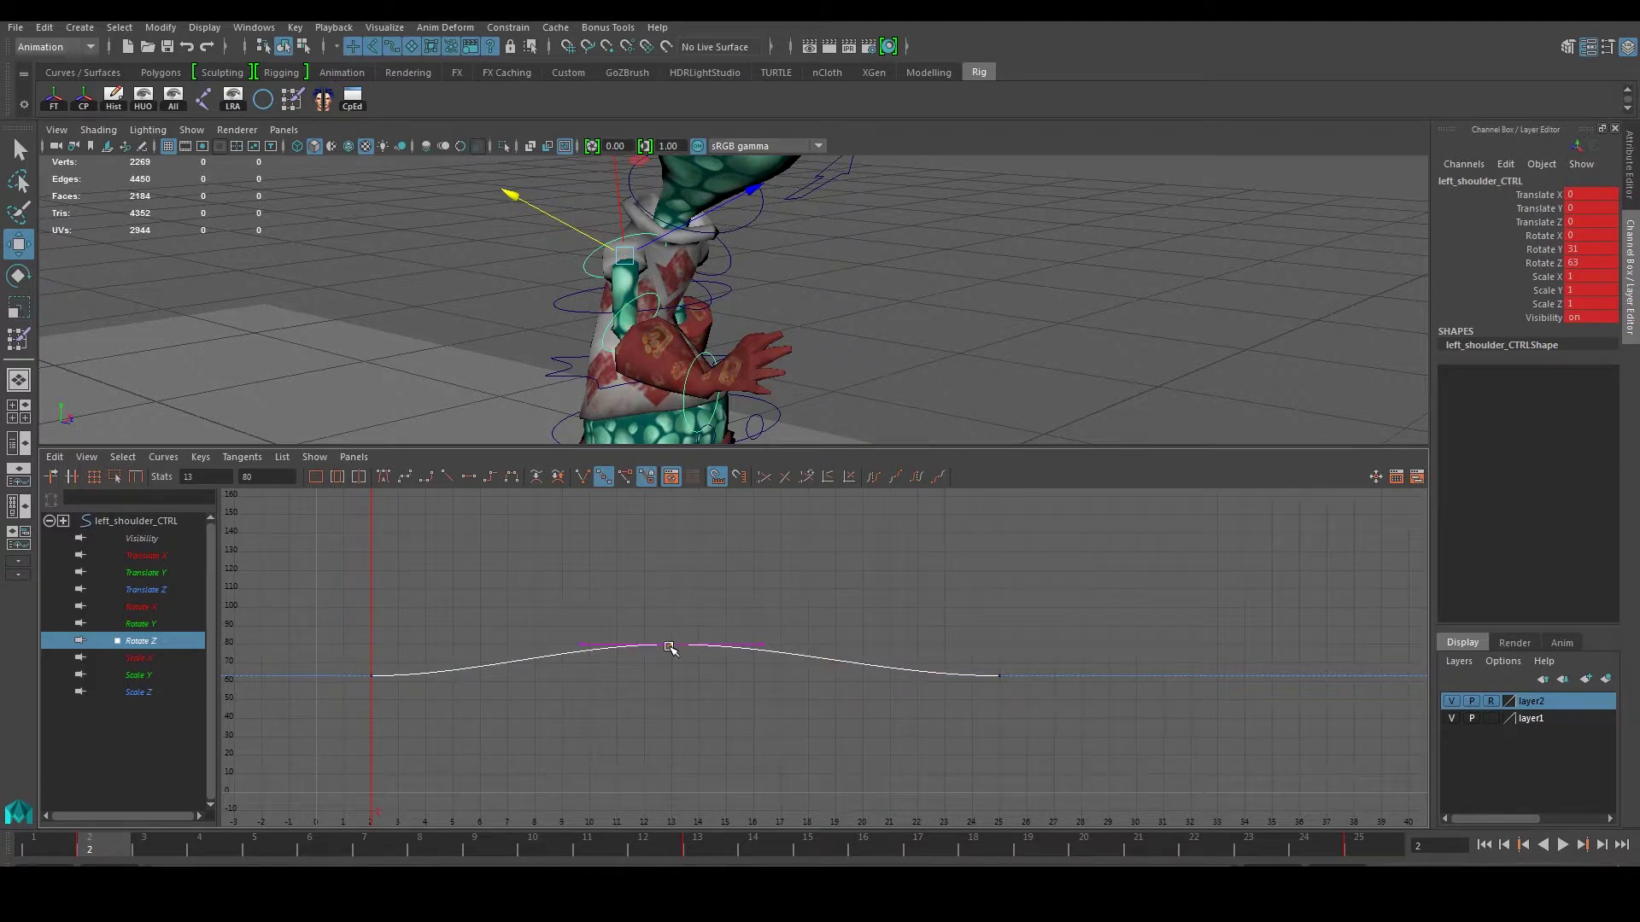
Select the left elbow control and examine its rotation curves, isolating Rotate X and Rotate Y
left_click_drag(630, 432, 765, 290, "alt")
left_click(691, 321)
scroll(704, 571, "down", 5)
middle_click_drag(705, 571, 715, 499, "alt")
left_click_drag(642, 603, 973, 731)
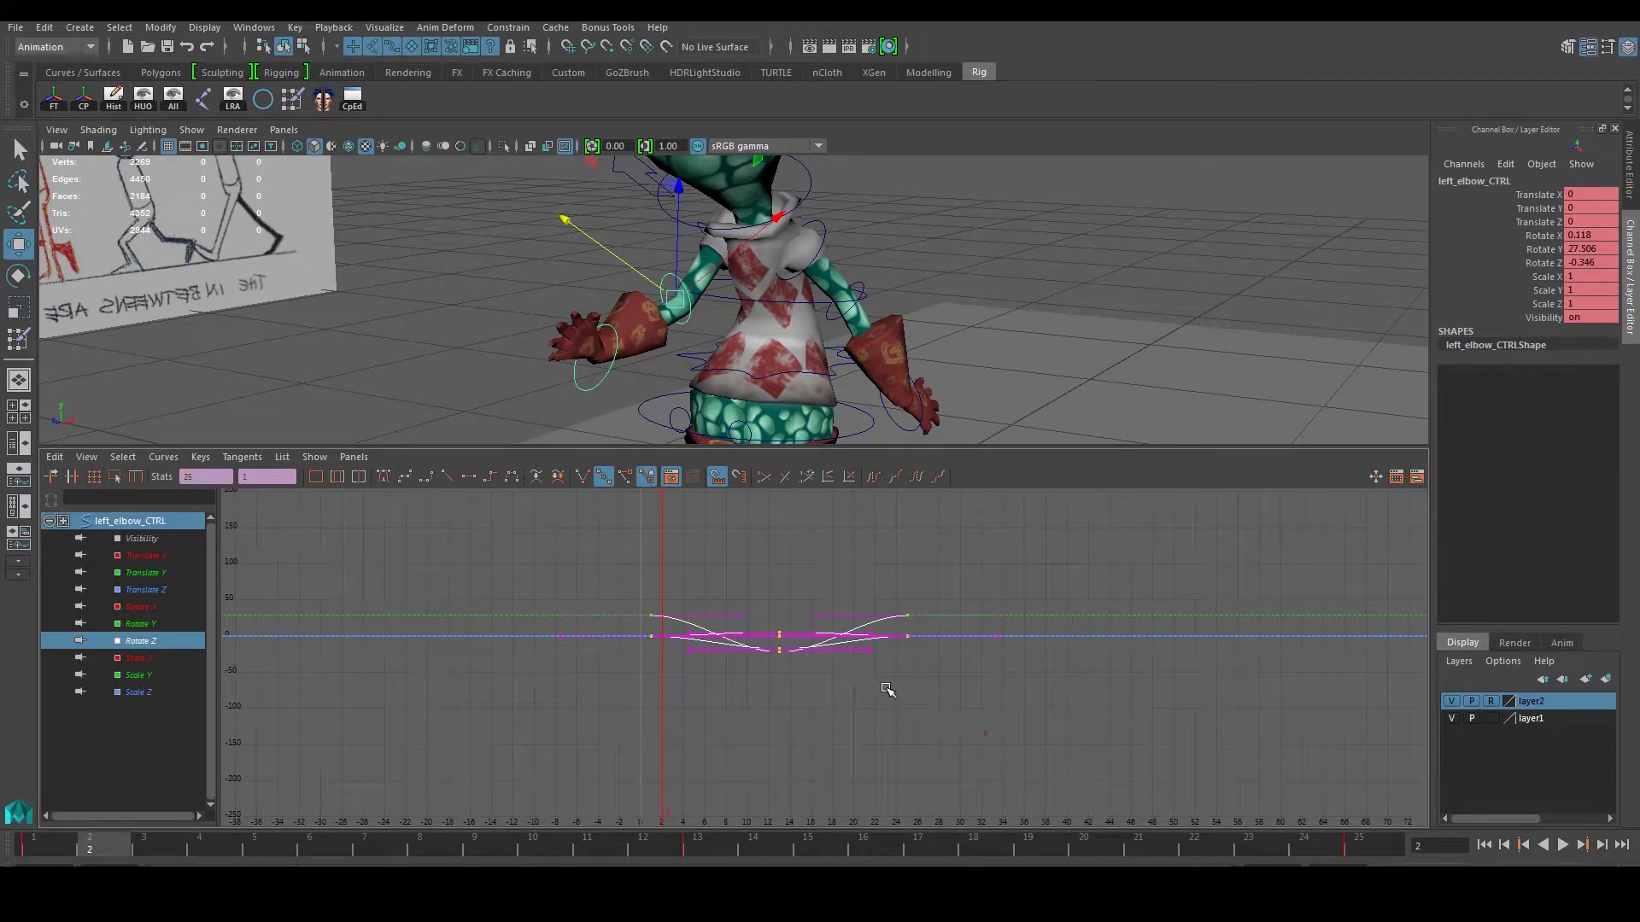
key("f")
left_click(561, 585)
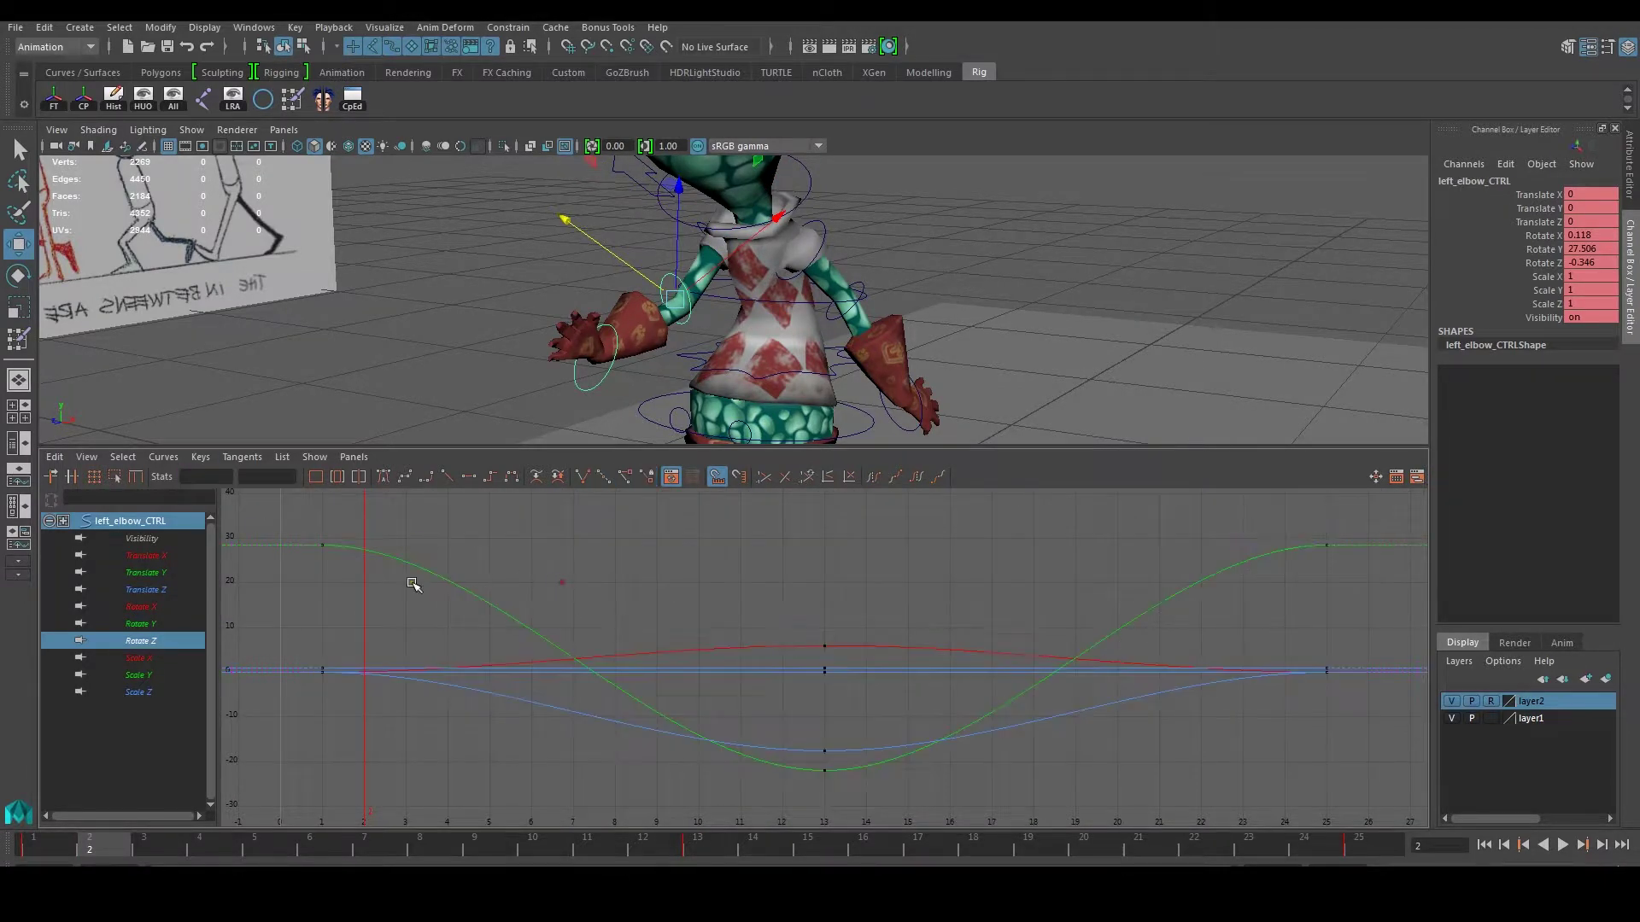
left_click(158, 605)
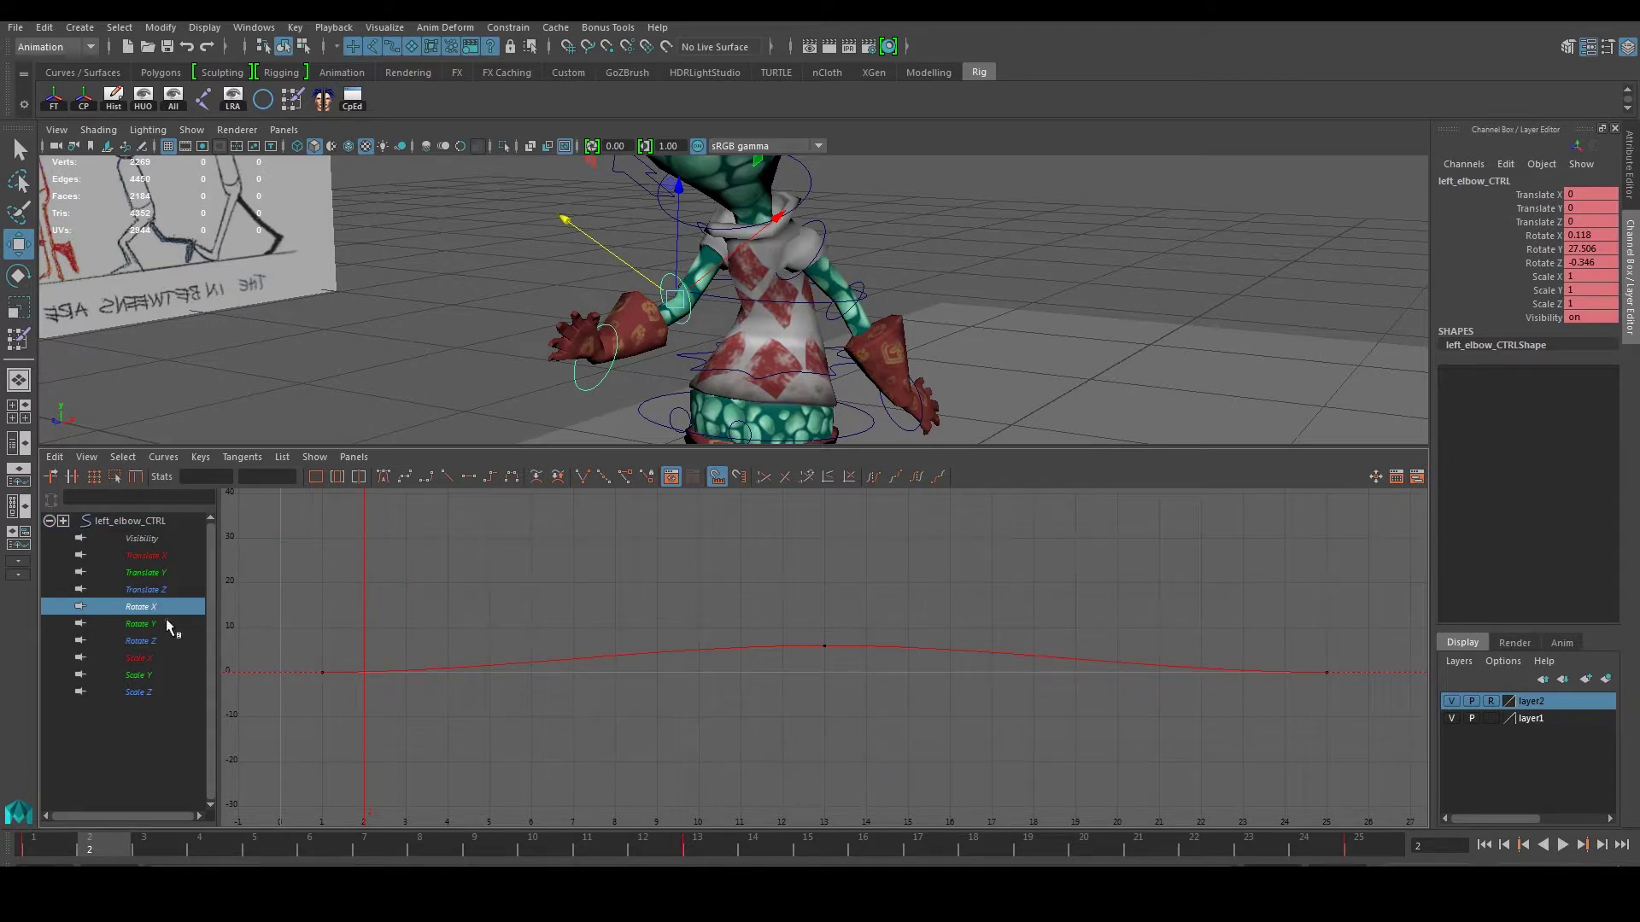
left_click(166, 621)
scroll(899, 638, "down", 3)
middle_click_drag(897, 636, 782, 643, "alt")
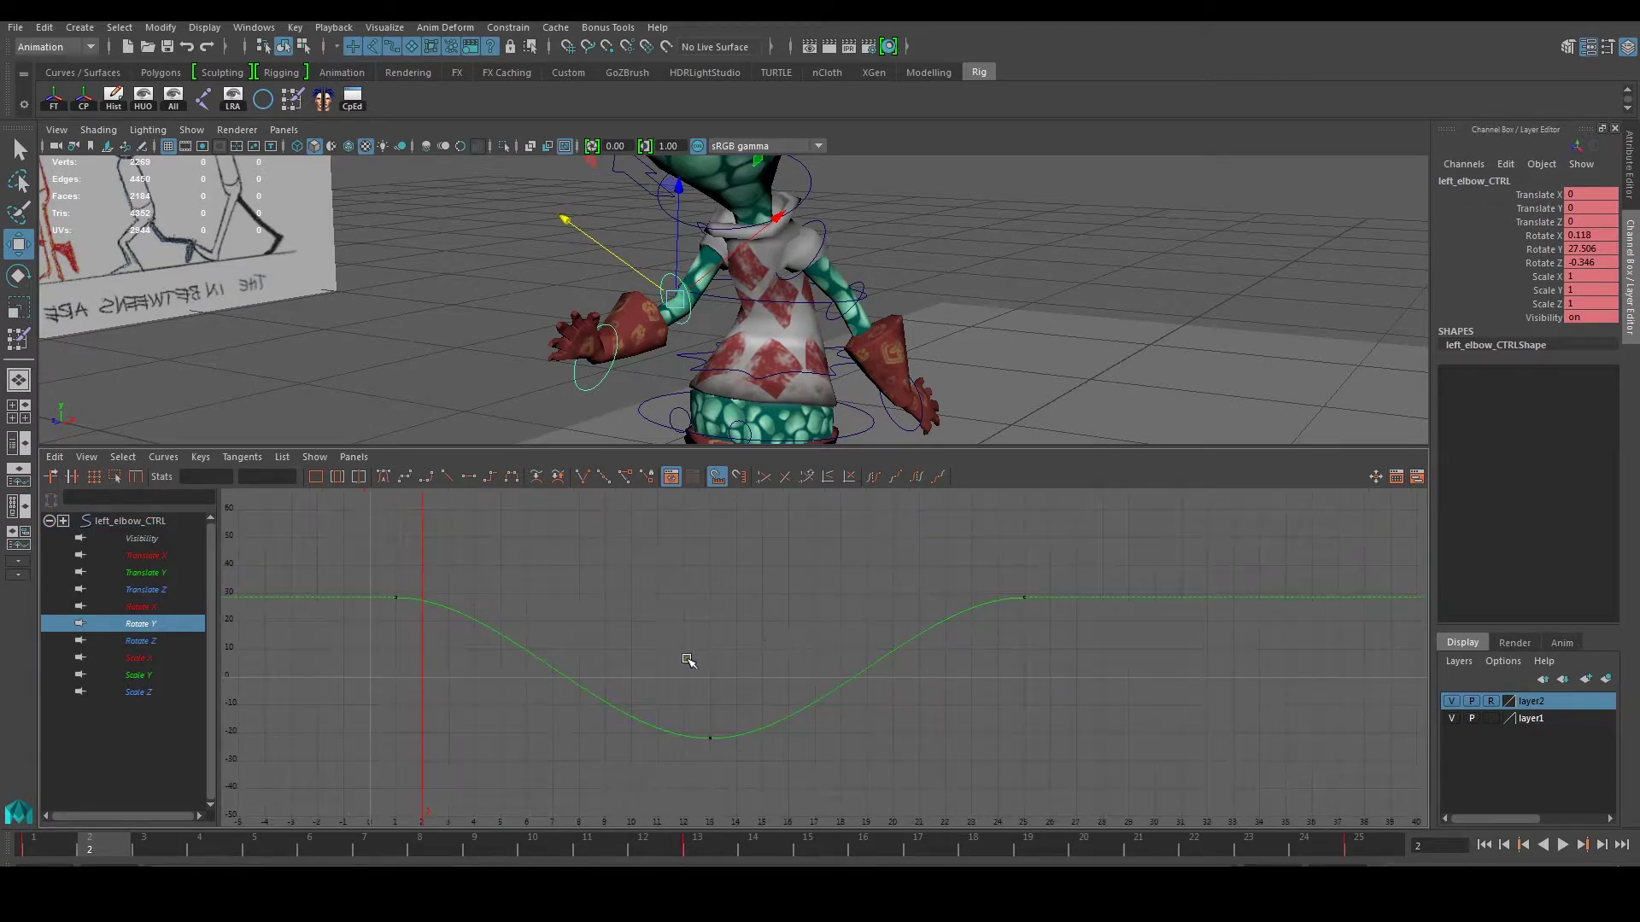
Break tangents on the elbow's Rotate Y curve and slightly raise the outgoing handle of the frame 1 key
left_click_drag(953, 675, 1093, 578)
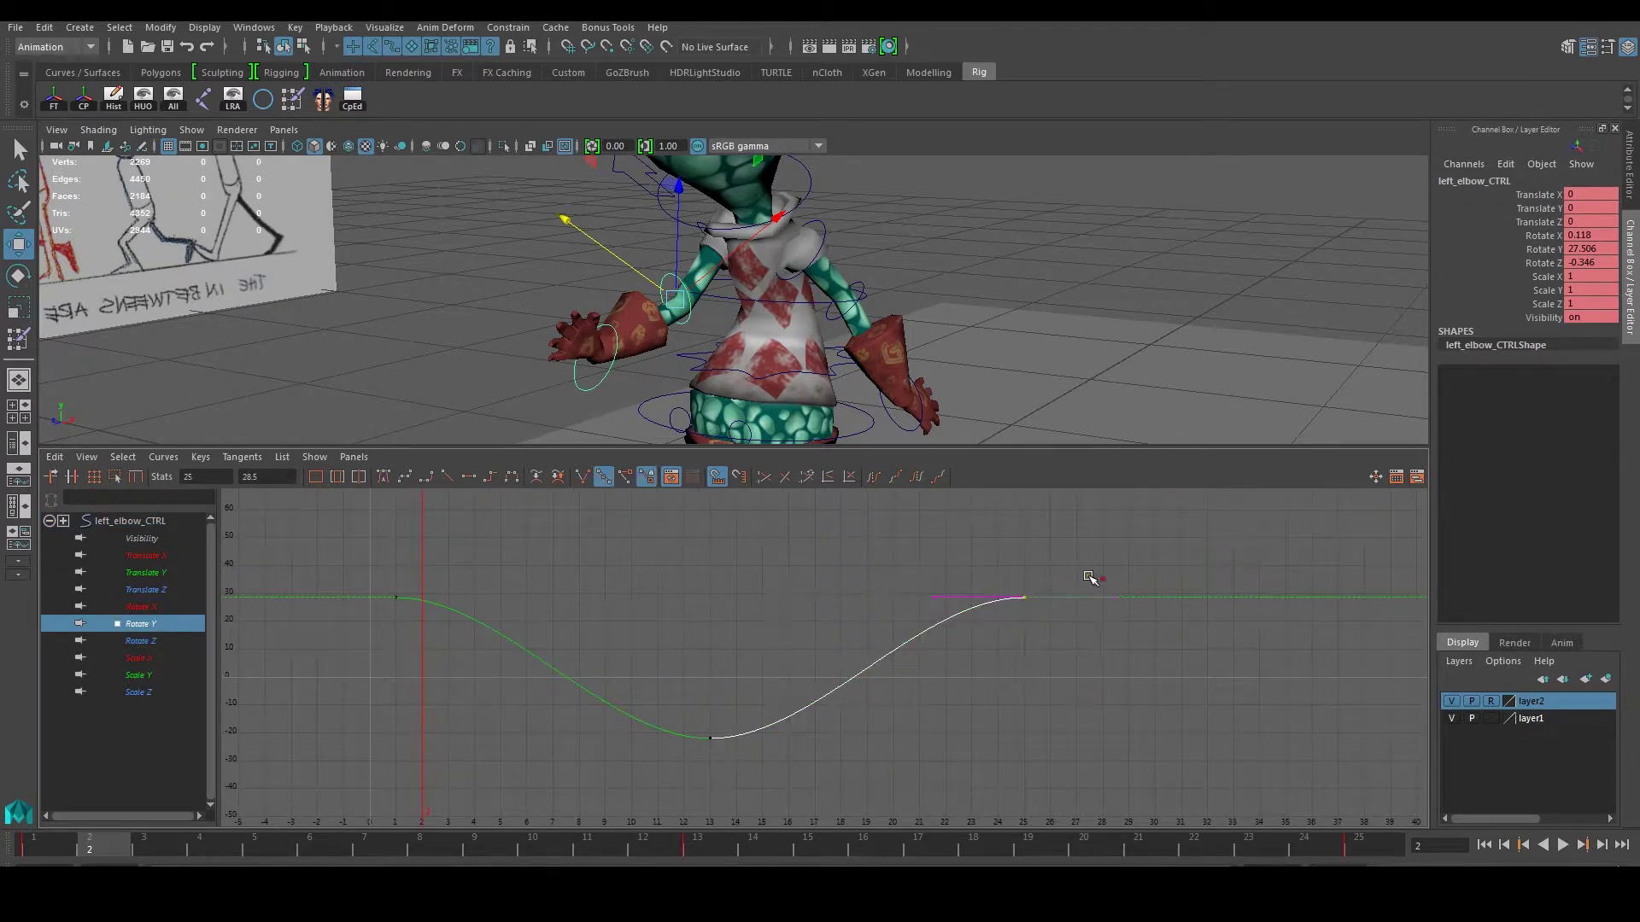
left_click(582, 475)
left_click_drag(355, 648, 431, 577)
left_click(489, 597)
middle_click_drag(488, 597, 489, 587)
left_click(348, 622)
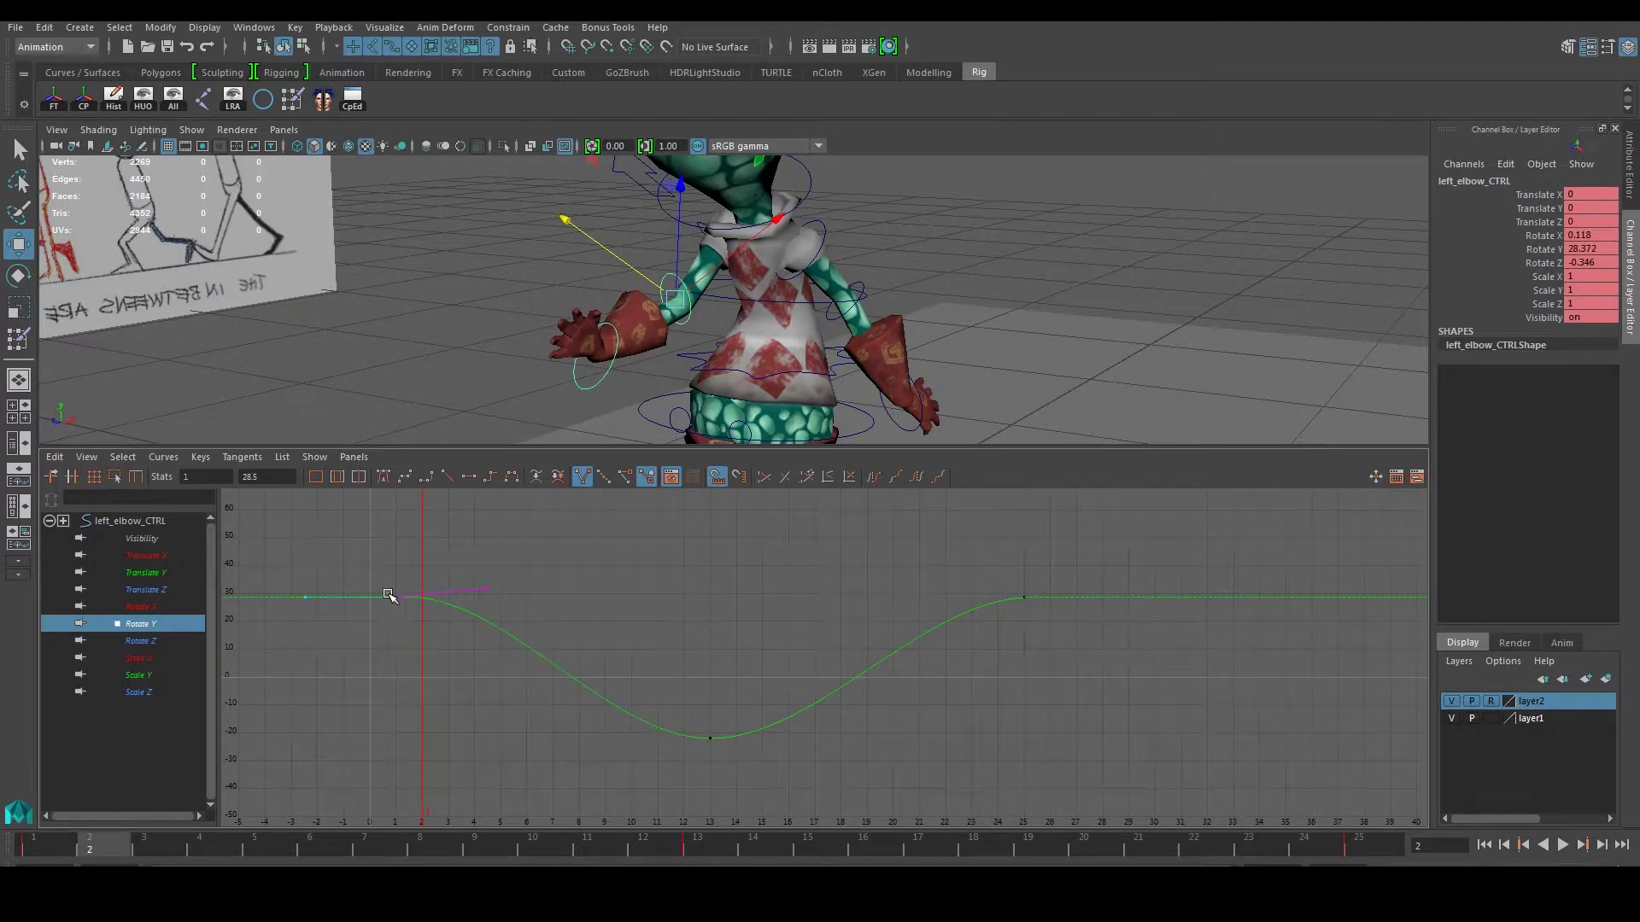
Break the tangents of the elbow's Rotate Z keys at frames 1 and 25 and slightly raise their inner handles
left_click(141, 642)
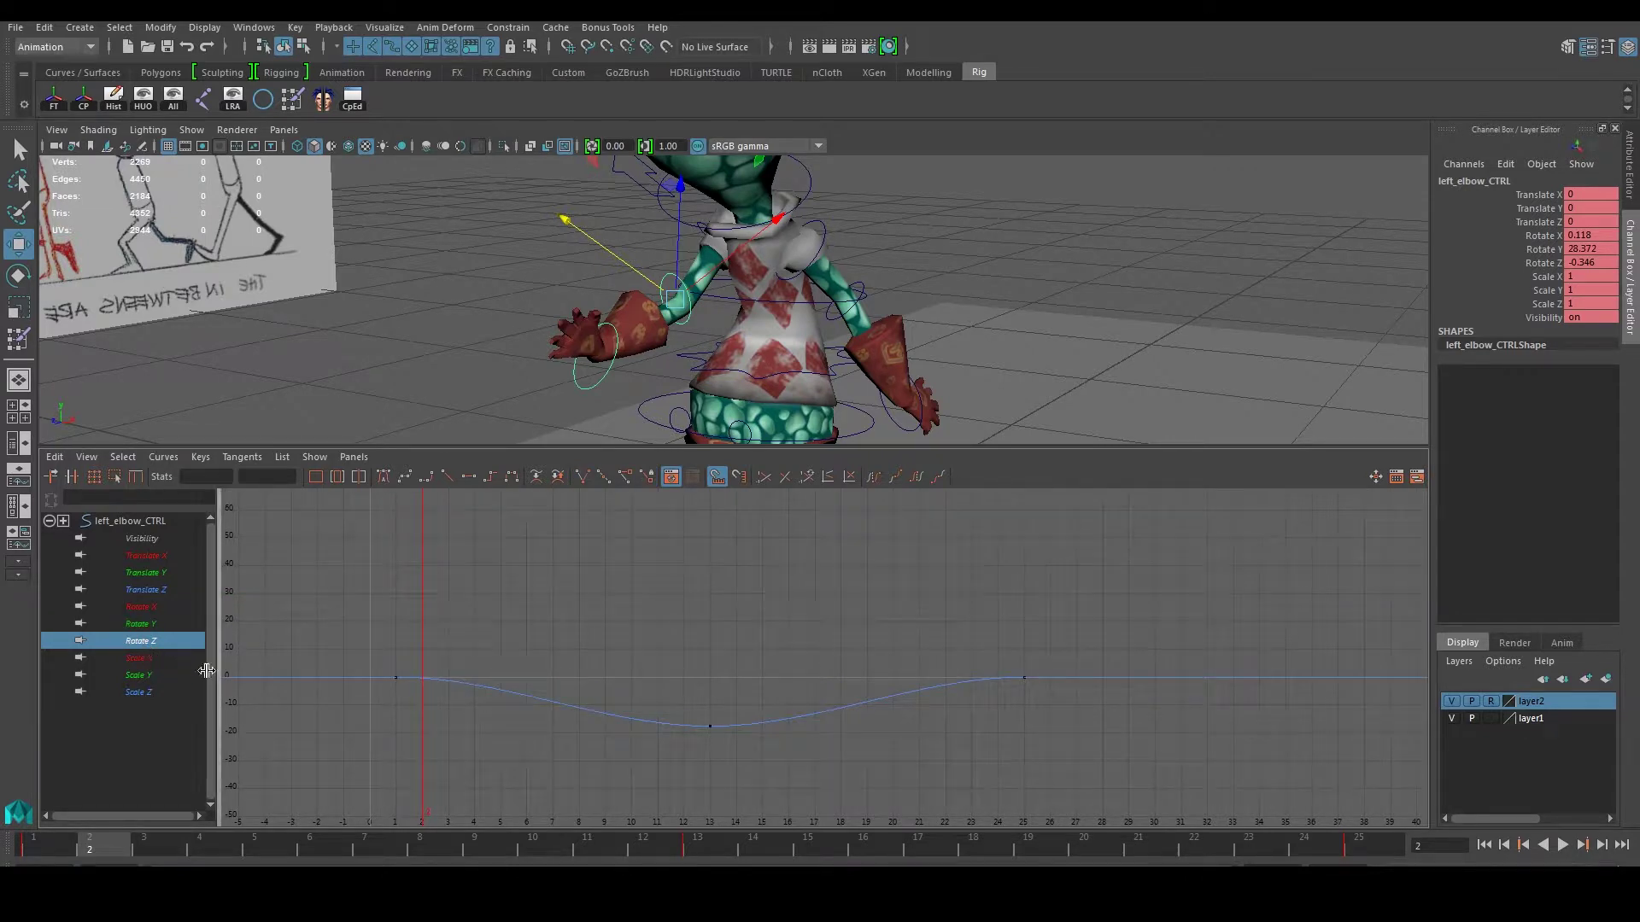
left_click_drag(363, 714, 436, 621)
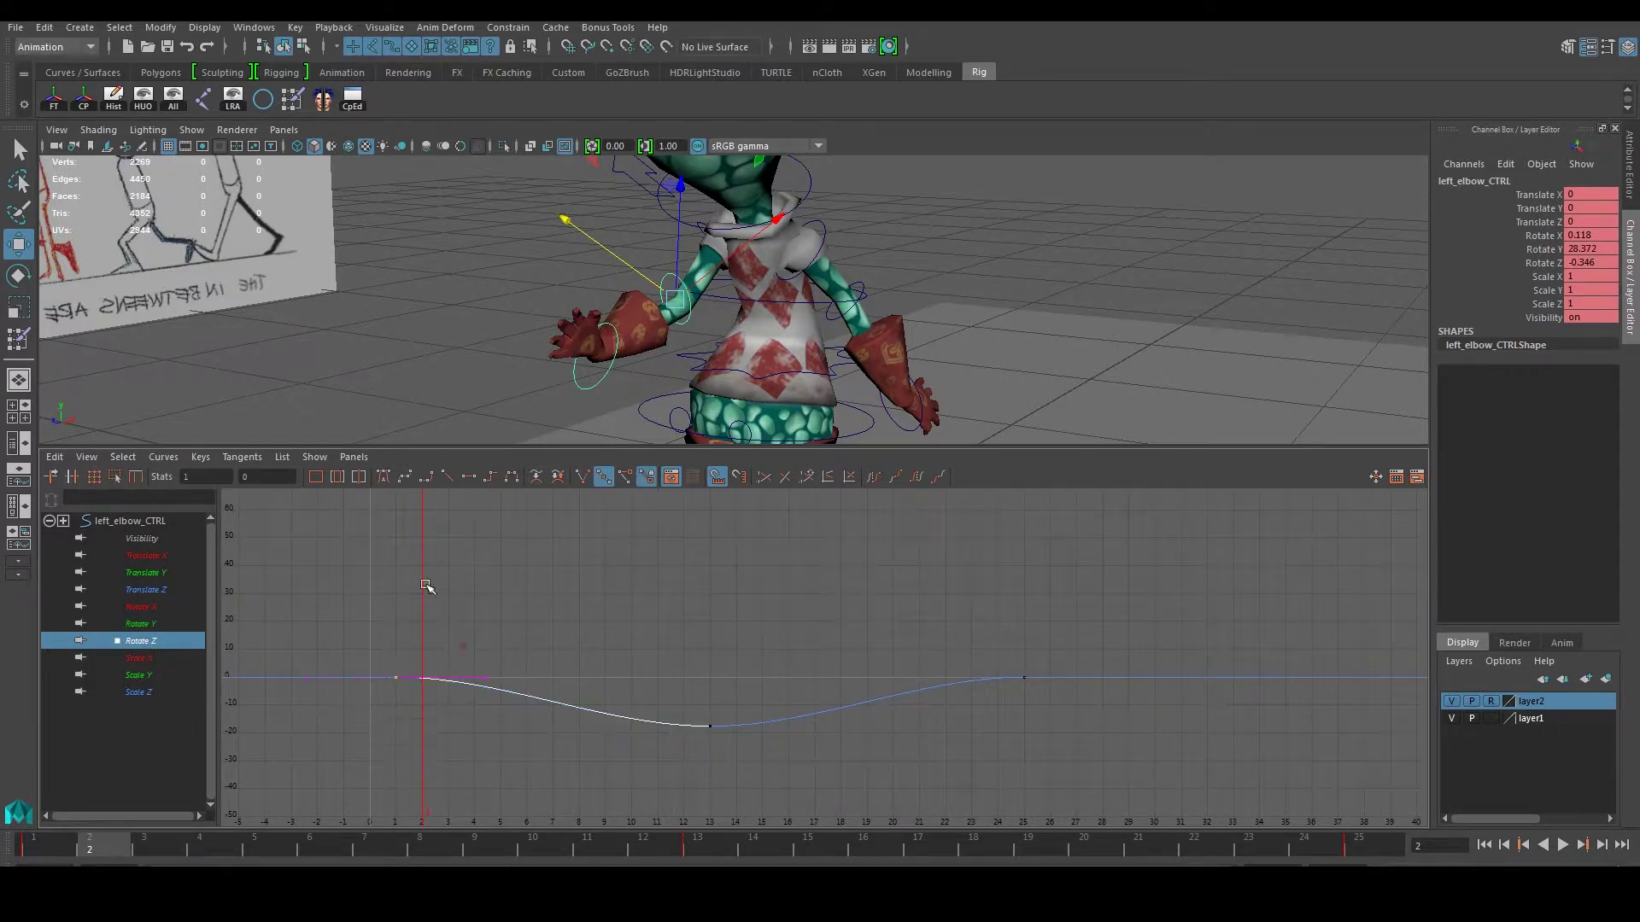
left_click(578, 478)
left_click_drag(451, 611, 507, 696)
middle_click_drag(489, 682, 488, 670)
left_click_drag(1056, 693, 955, 713)
left_click(582, 478)
middle_click_drag(937, 678, 935, 672)
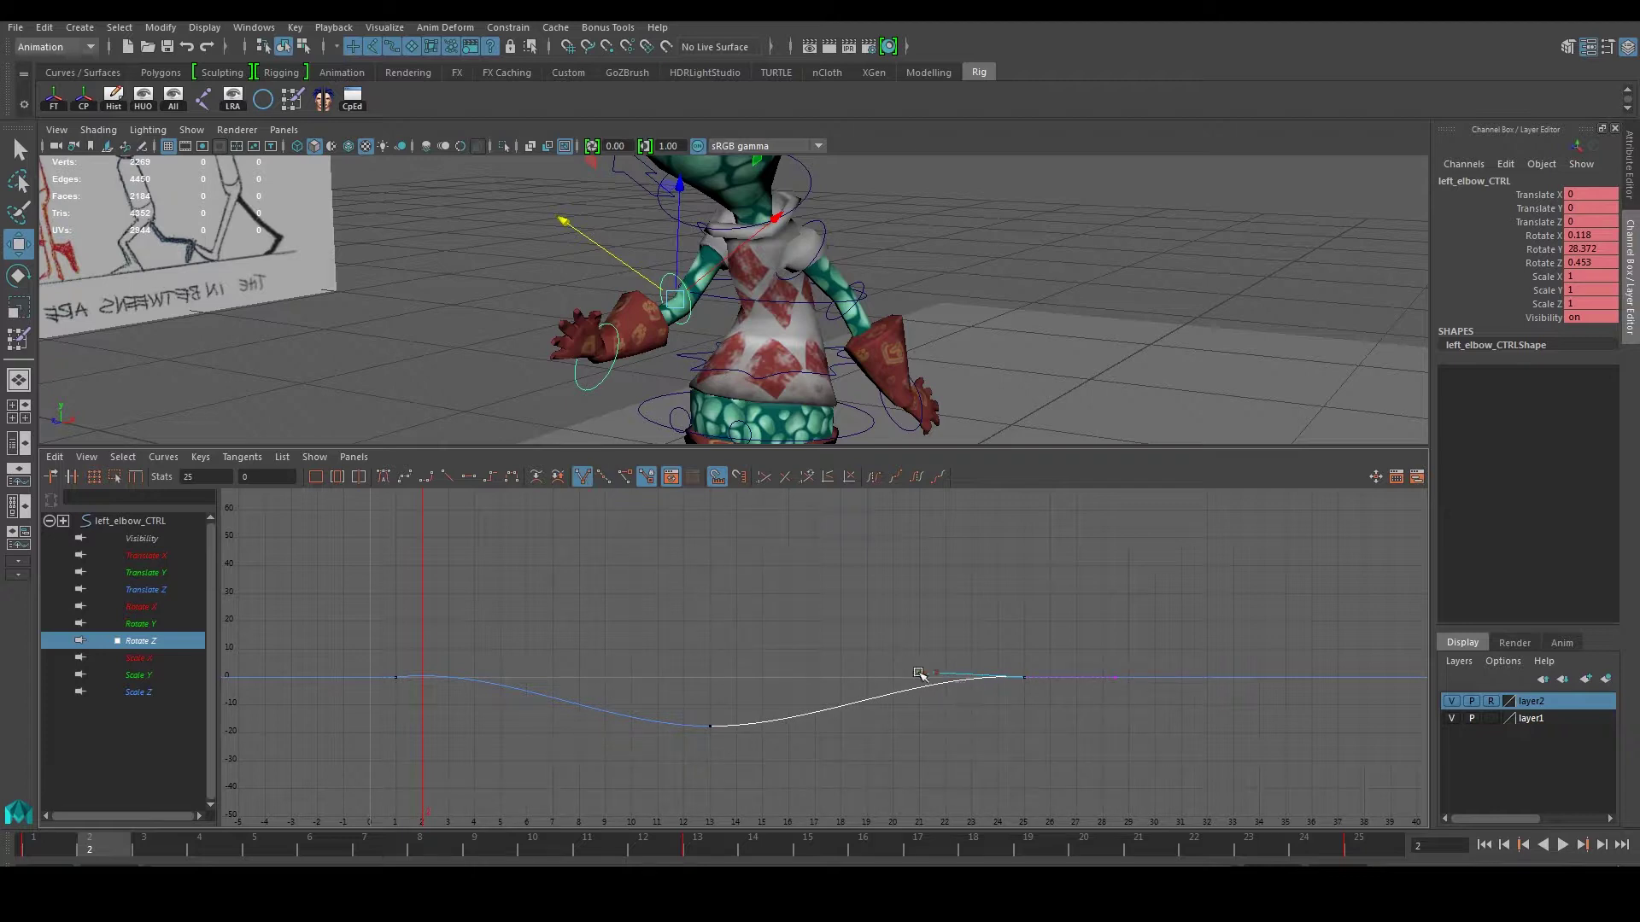
Select the left wrist control and set the post infinity of all its curves to Cycle
left_click(616, 373)
key("f")
key("f")
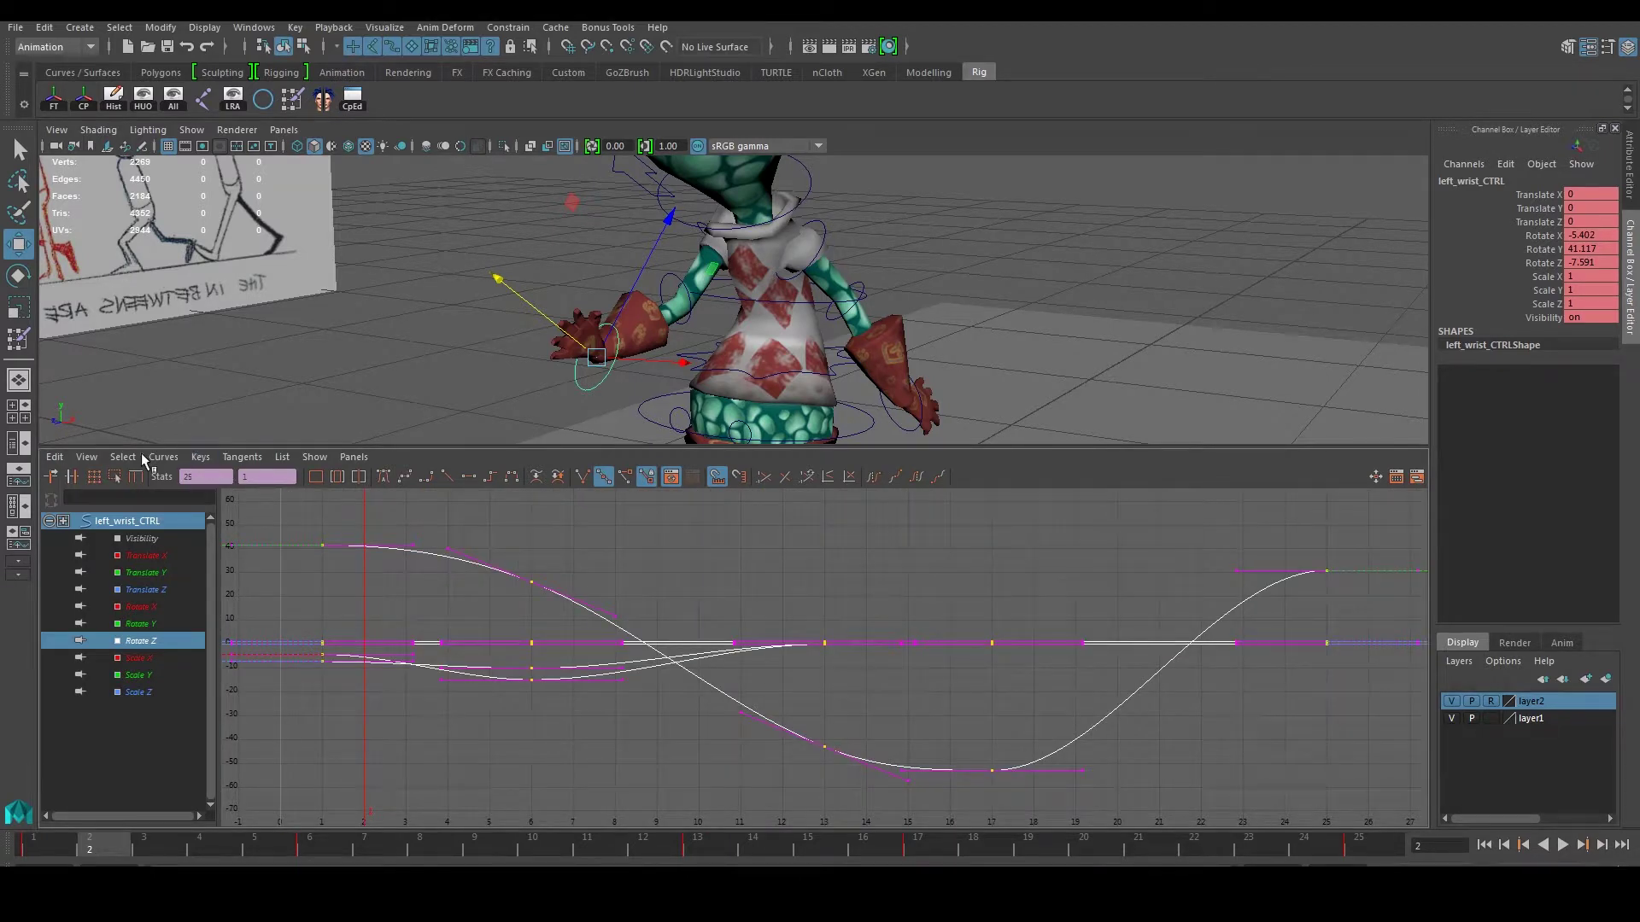
left_click(198, 457)
mouse_move(164, 457)
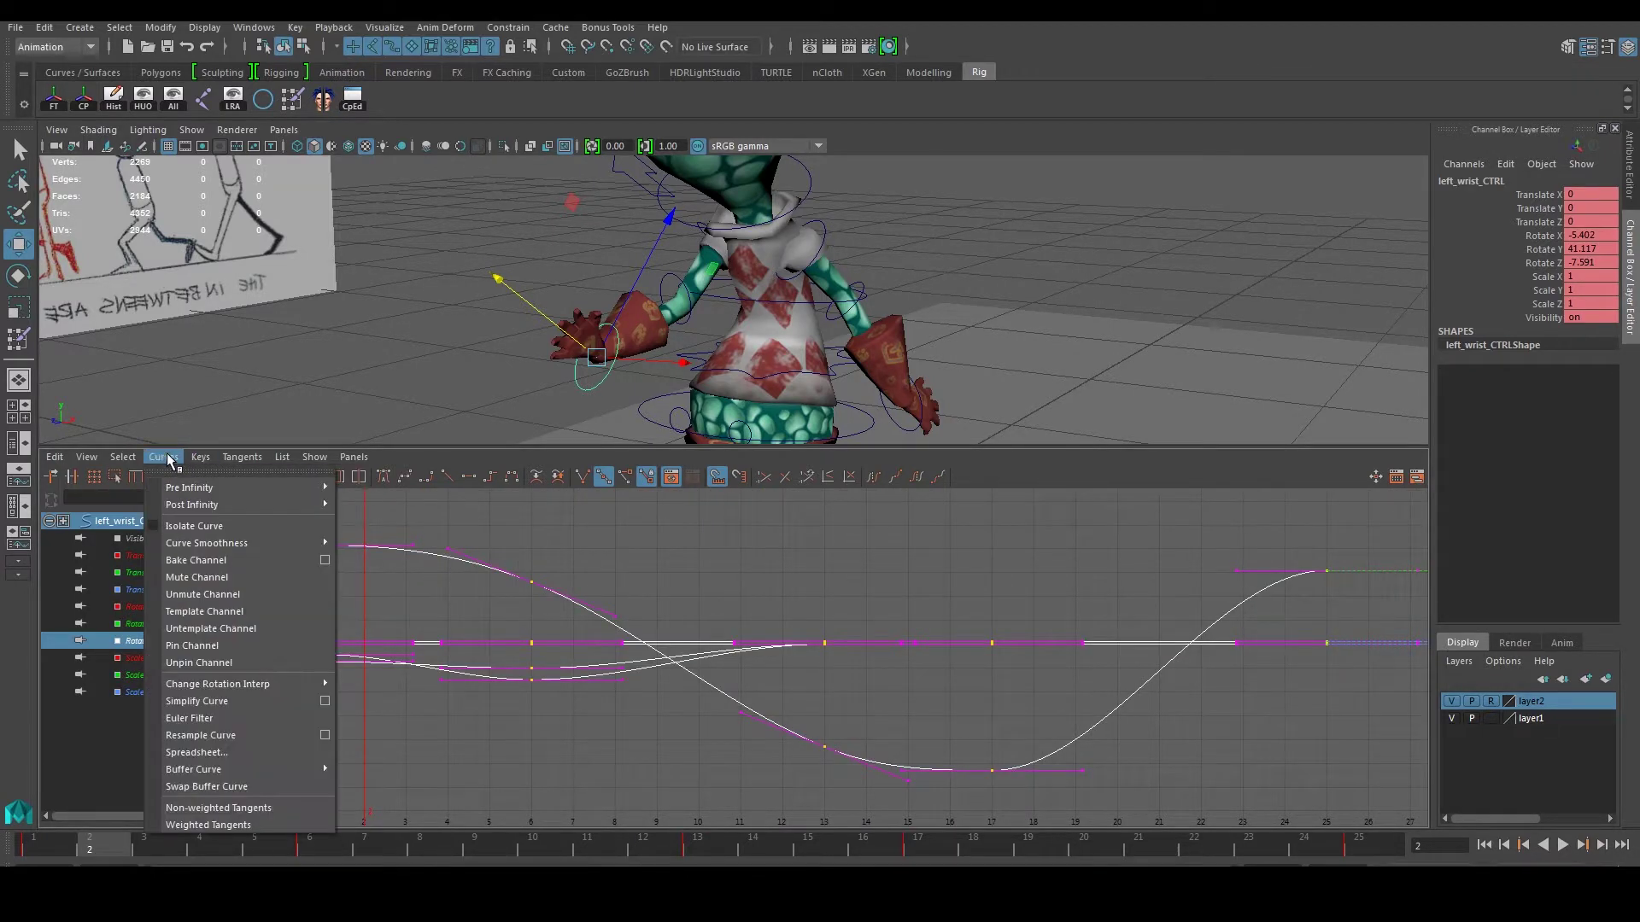
mouse_move(303, 506)
left_click(397, 520)
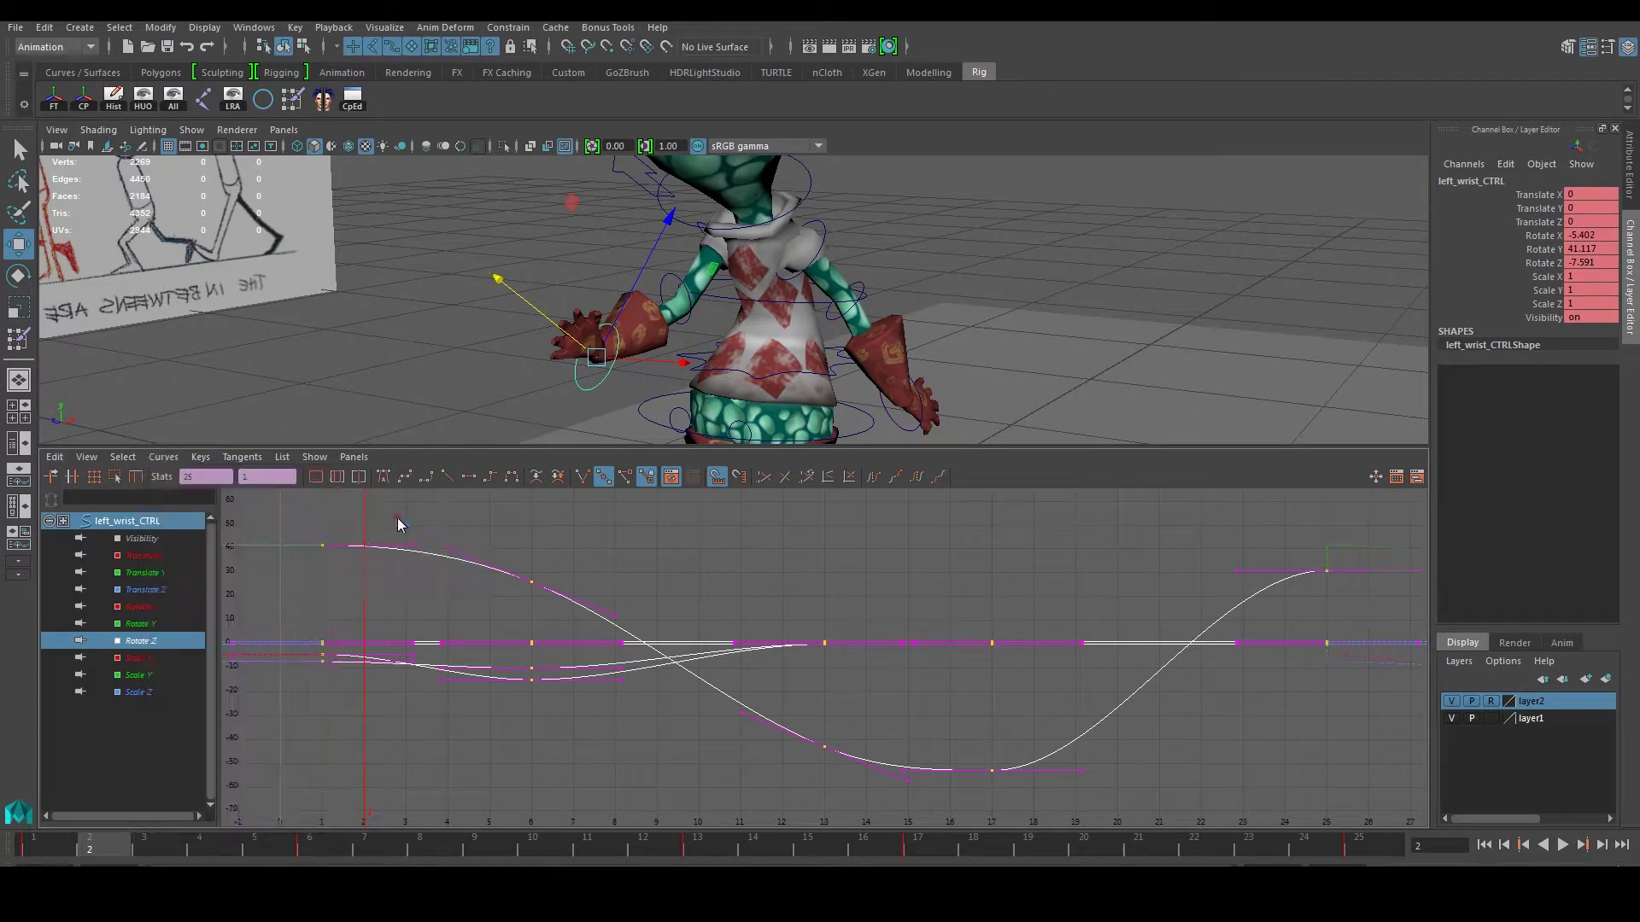
left_click(779, 569)
Raise the wrist's Rotate X key at frame 1 to about 0
left_click(162, 623)
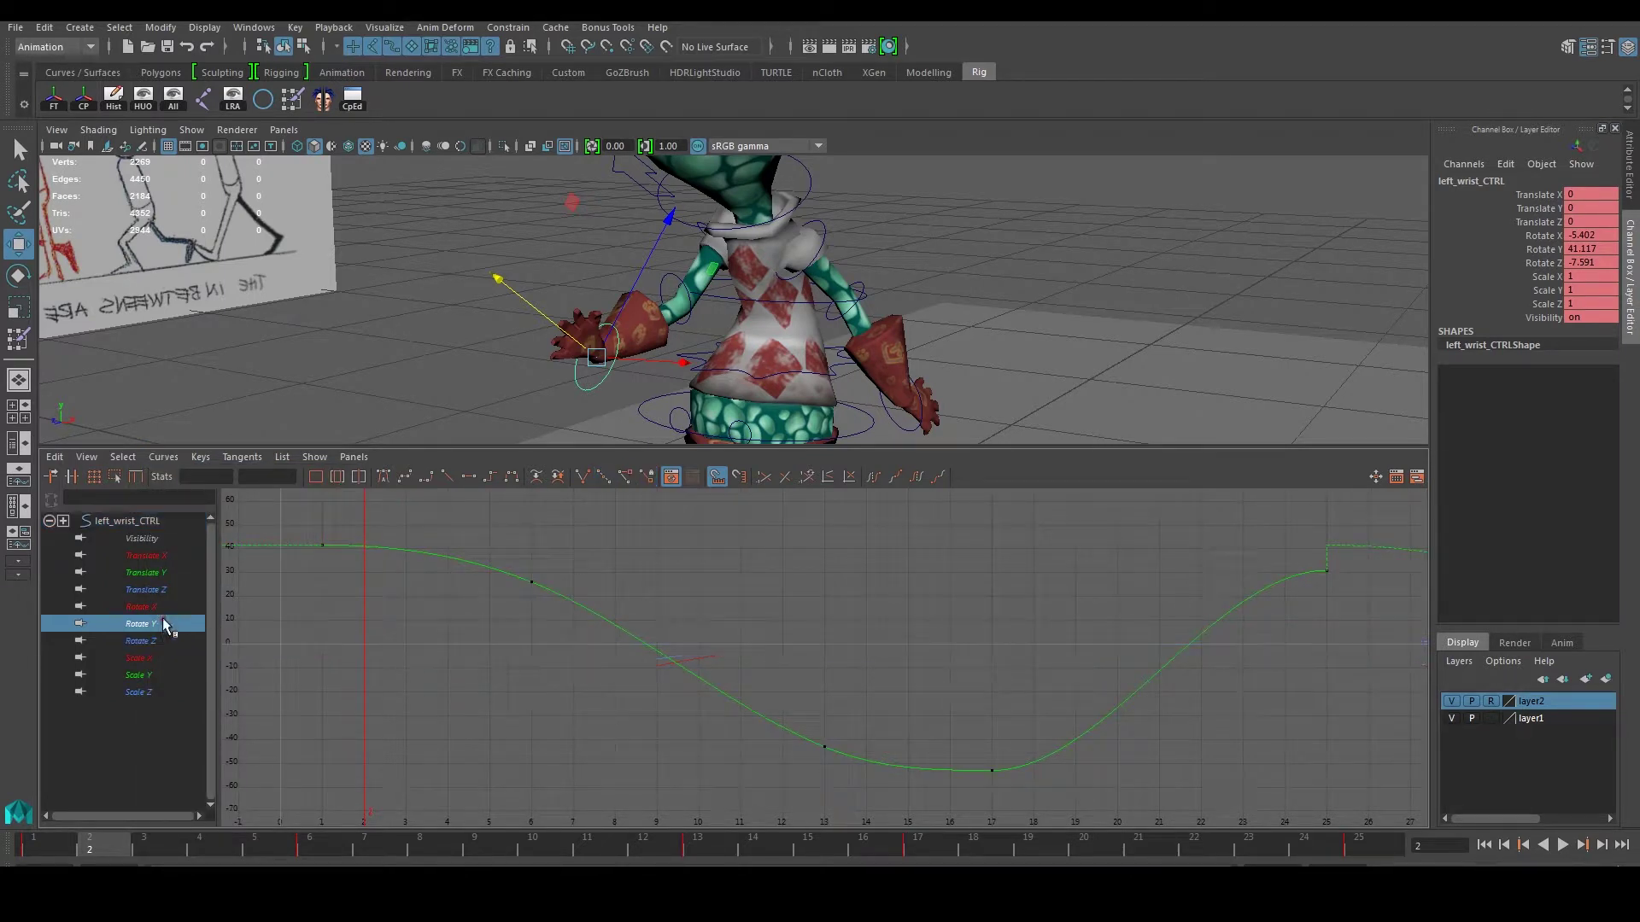
left_click(141, 607)
scroll(716, 654, "up", 4)
middle_click_drag(681, 654, 892, 613, "alt")
middle_click_drag(577, 630, 736, 644, "alt")
left_click_drag(358, 656, 586, 615)
middle_click_drag(586, 615, 674, 612, "alt")
left_click_drag(372, 837, 32, 842)
middle_click_drag(941, 706, 756, 737, "alt")
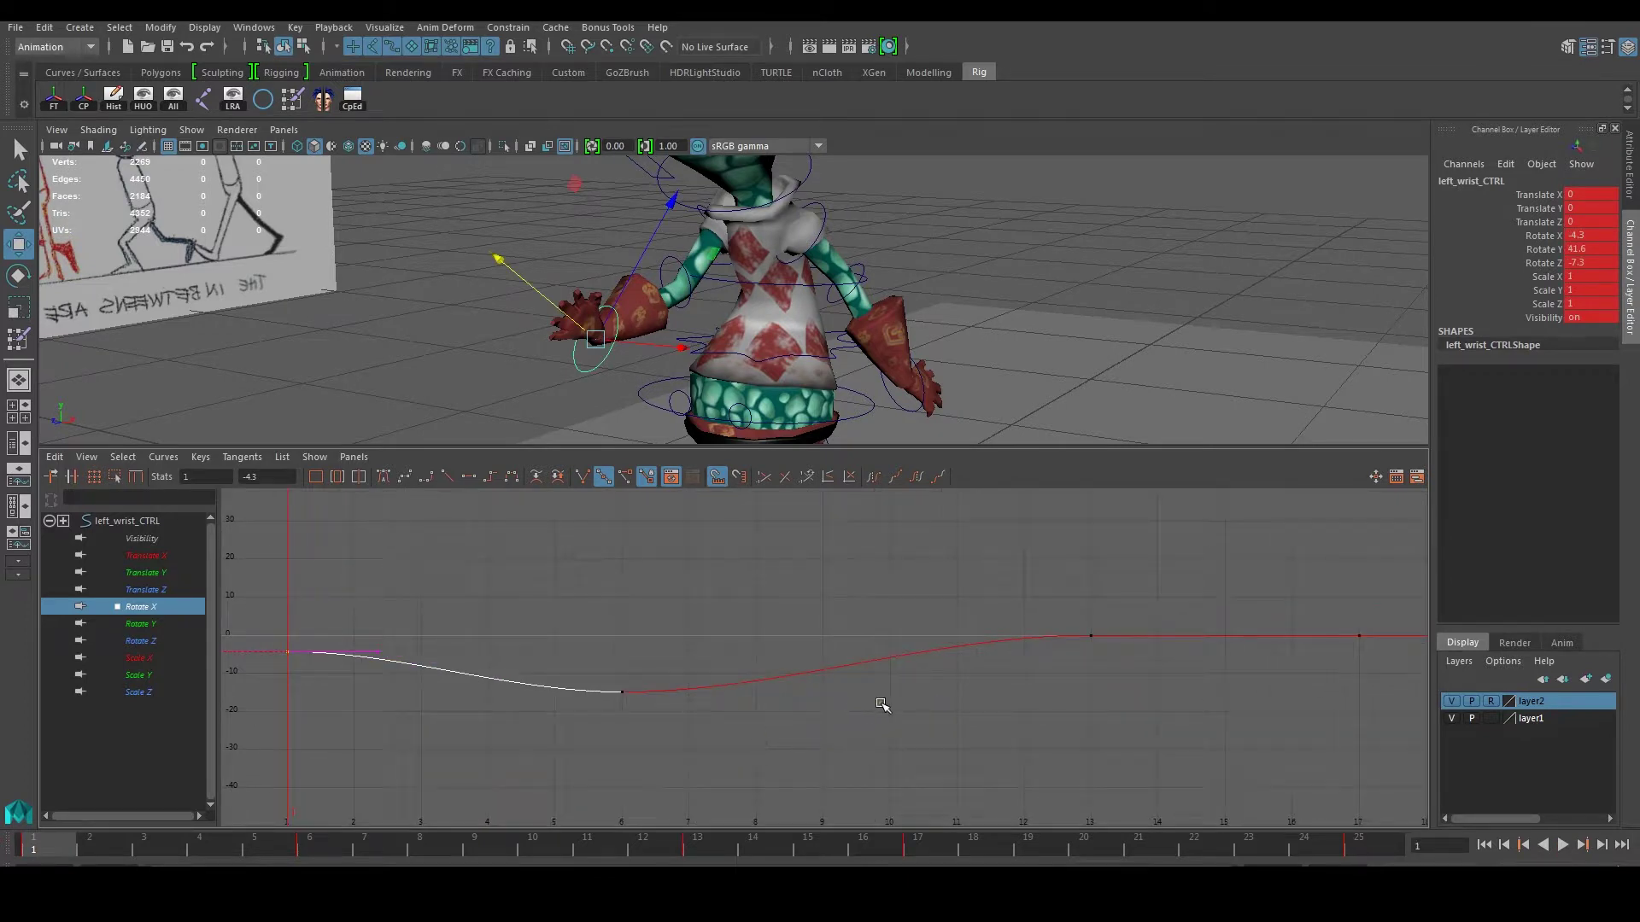
middle_click_drag(662, 703, 692, 710, "alt")
middle_click_drag(792, 715, 896, 715, "alt")
middle_click_drag(424, 662, 427, 641)
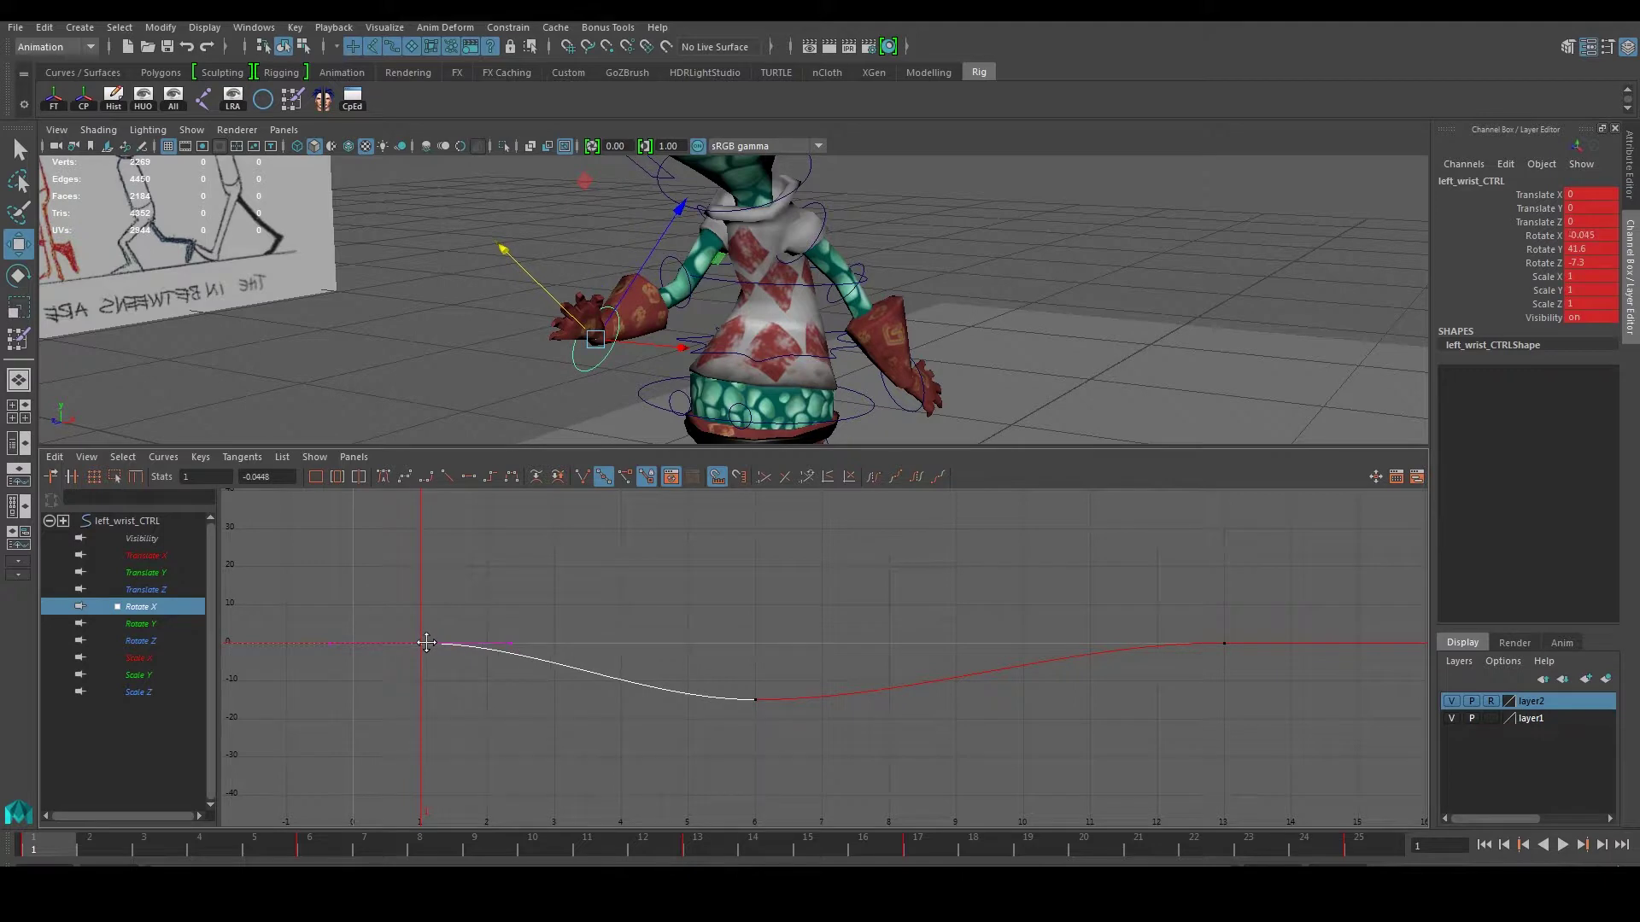
Copy the left wrist's keys at frame 25 and paste them at frame 1 with Paste Connect
left_click_drag(1157, 596, 1257, 679)
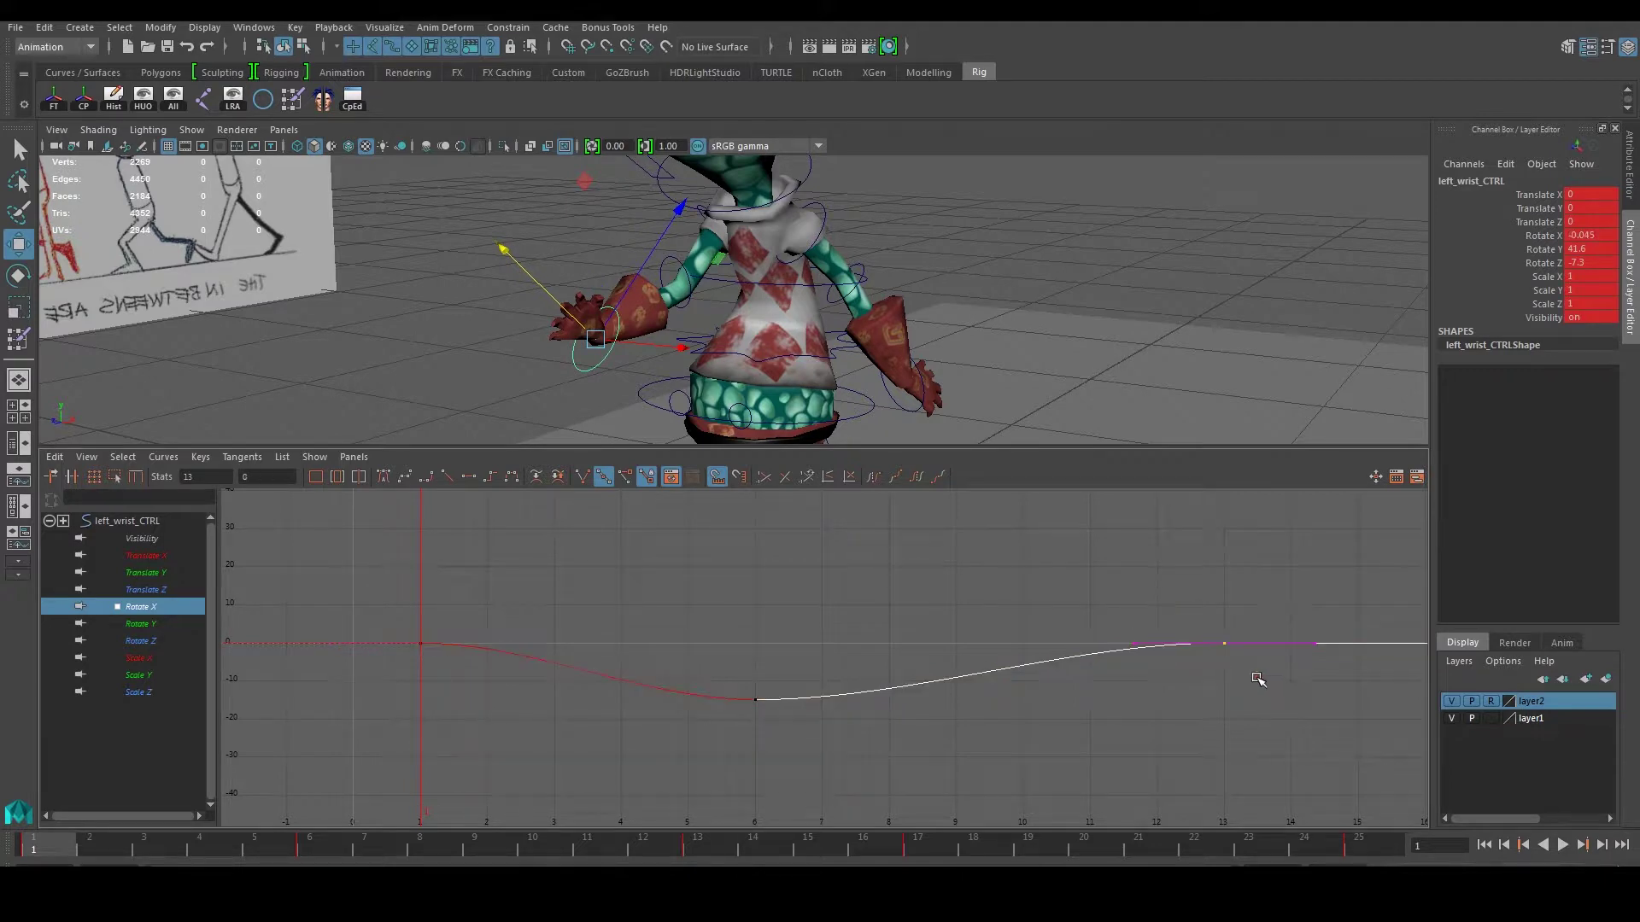
left_click_drag(1291, 846, 1360, 845, "shift")
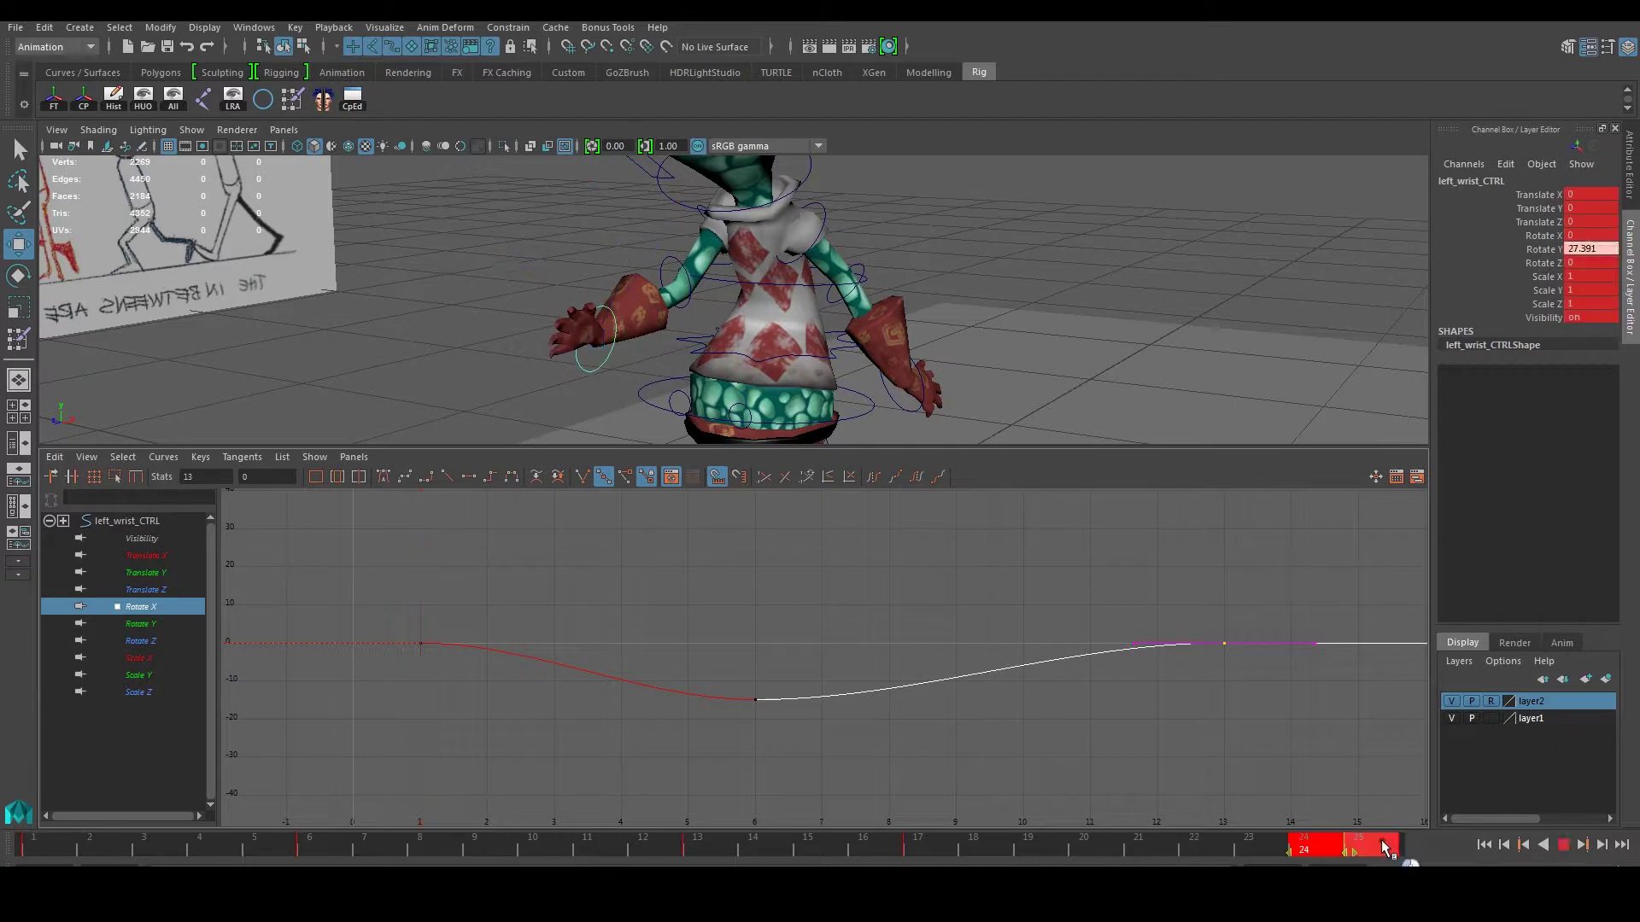
right_click(1361, 848)
left_click(1398, 608)
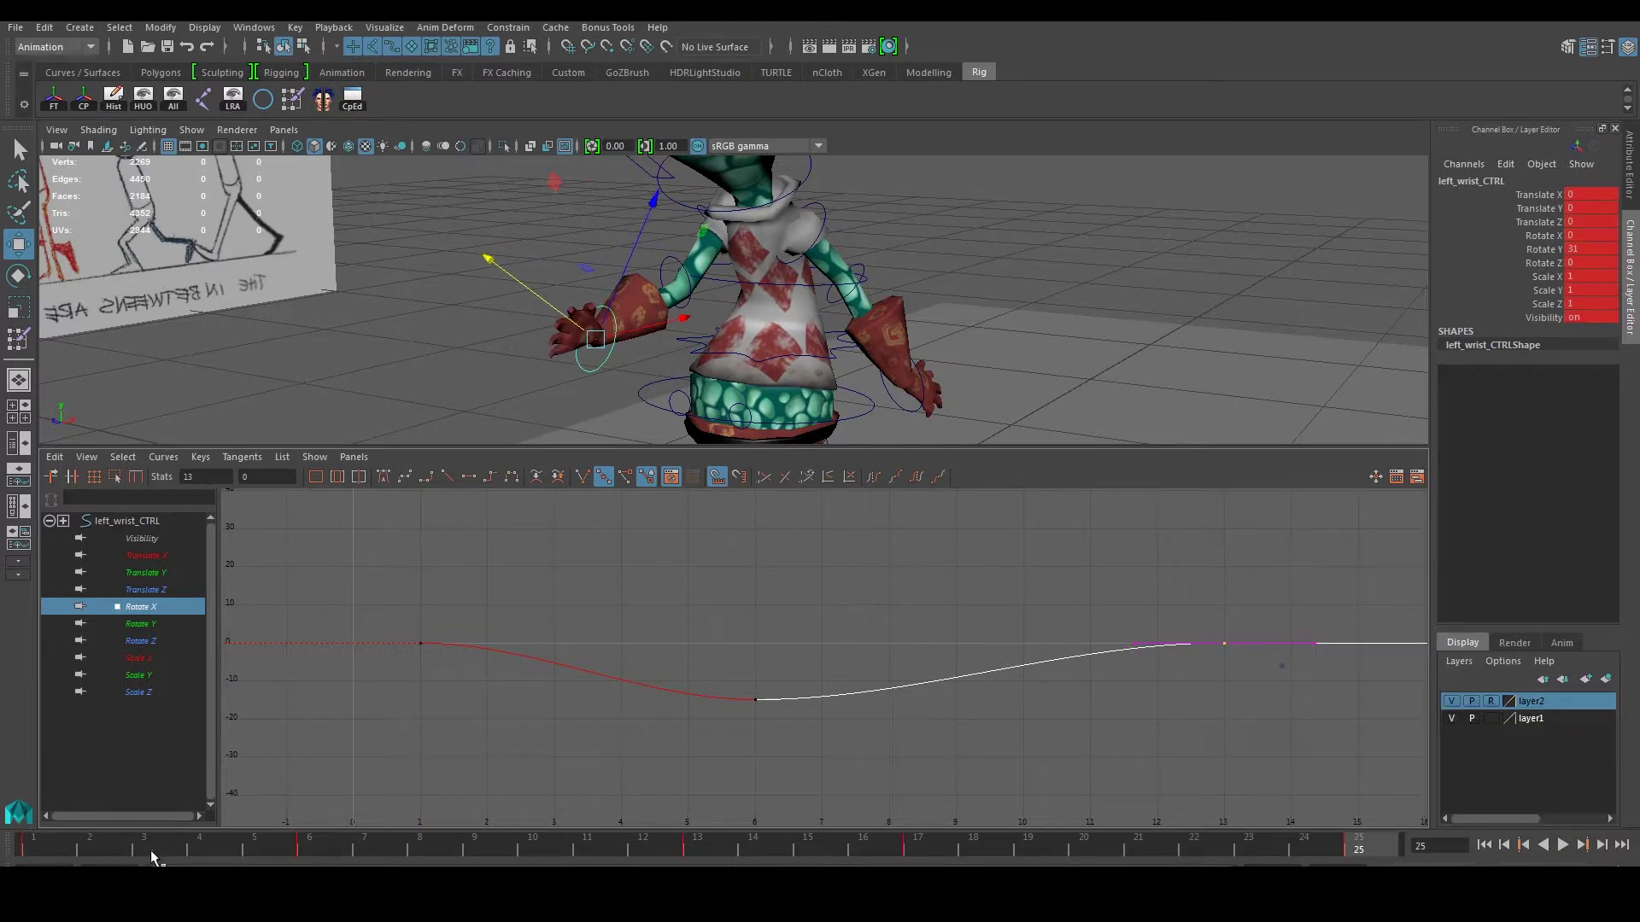
left_click(24, 845)
right_click(48, 848)
mouse_move(128, 621)
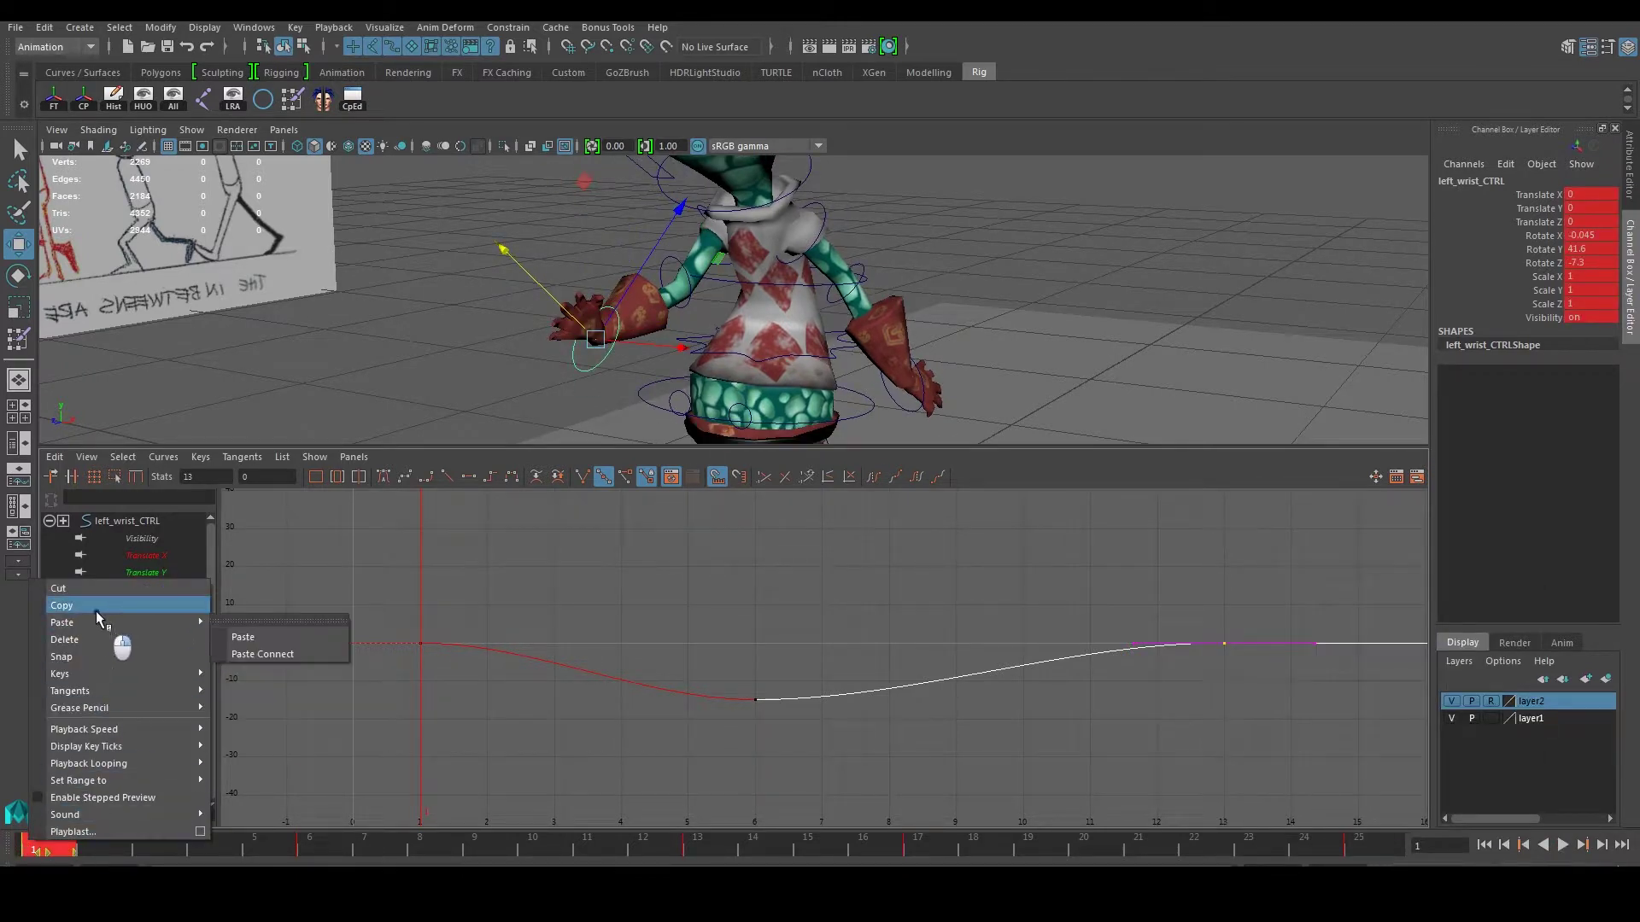
left_click(236, 654)
Break the tangents of the wrist's Rotate X key at frame 6
middle_click_drag(414, 679, 313, 681, "alt")
left_click_drag(634, 734, 765, 687)
middle_click_drag(814, 688, 798, 687, "alt")
left_click(582, 477)
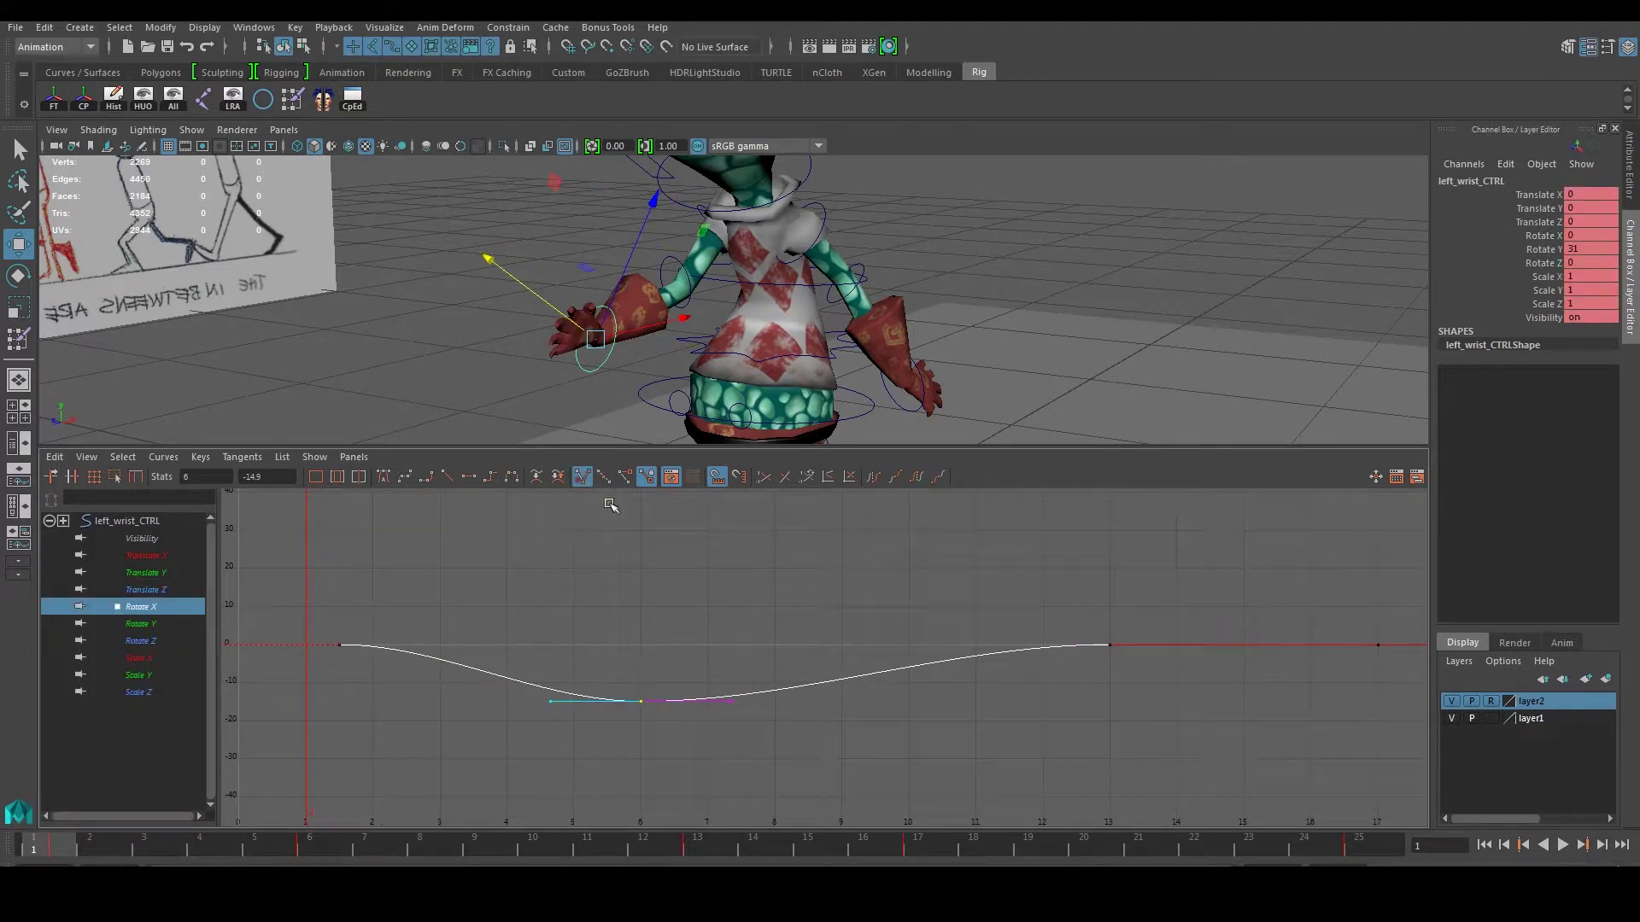
left_click(549, 700)
left_click(726, 701)
Break the tangents of the wrist's Rotate X key at frame 13 and raise its incoming handle slightly
left_click_drag(1072, 586, 1167, 667)
left_click(581, 480)
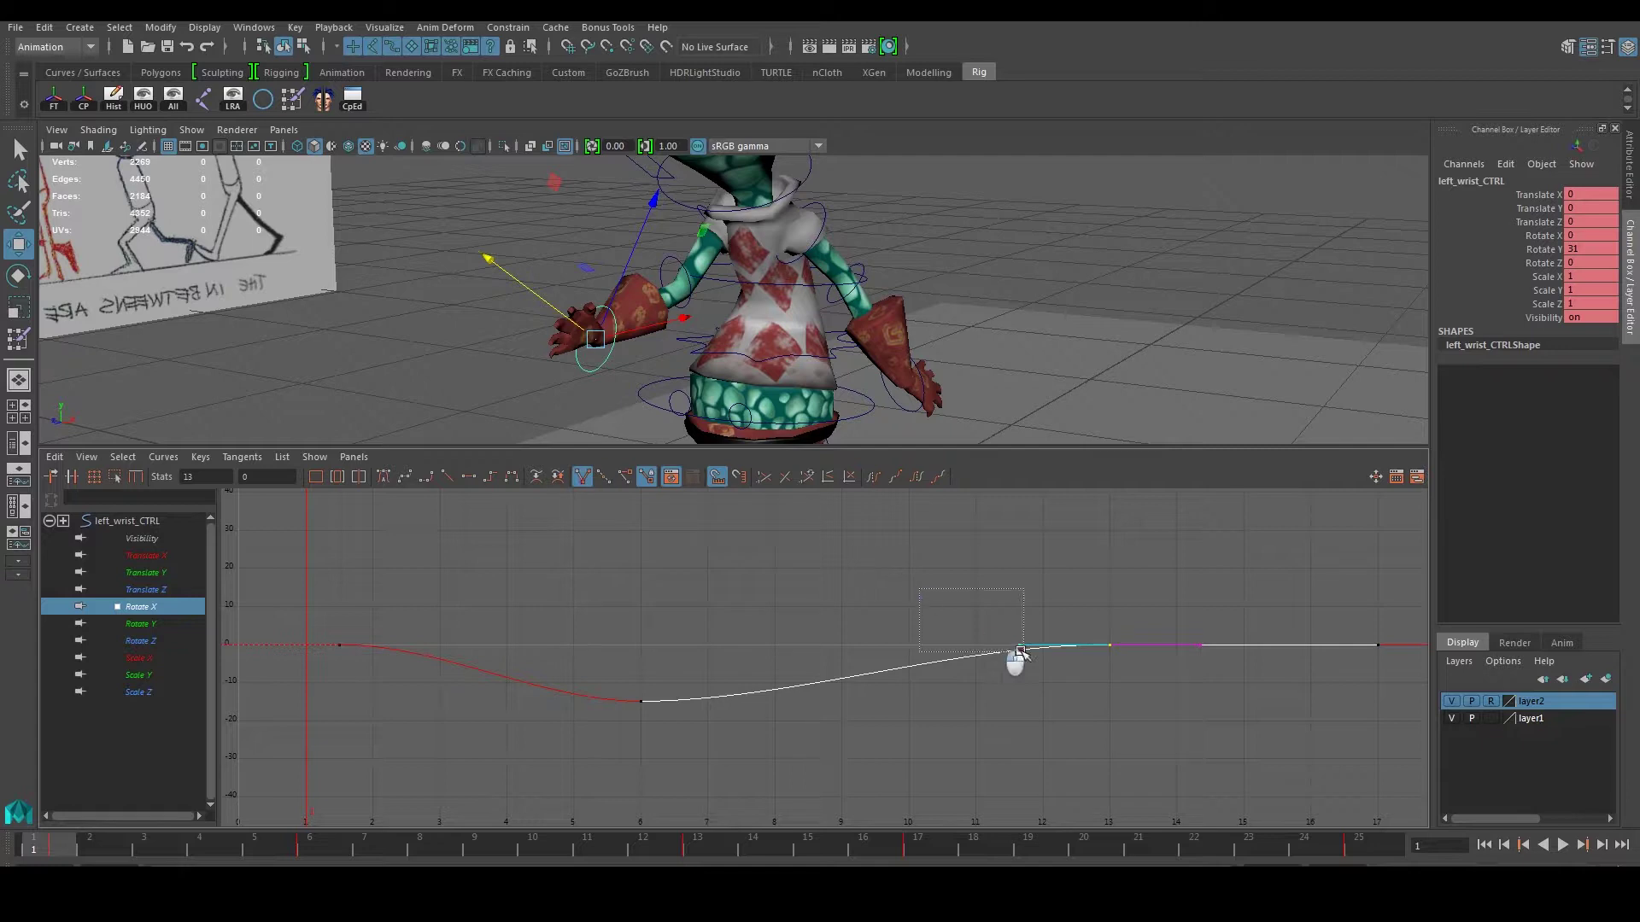
left_click(1019, 636)
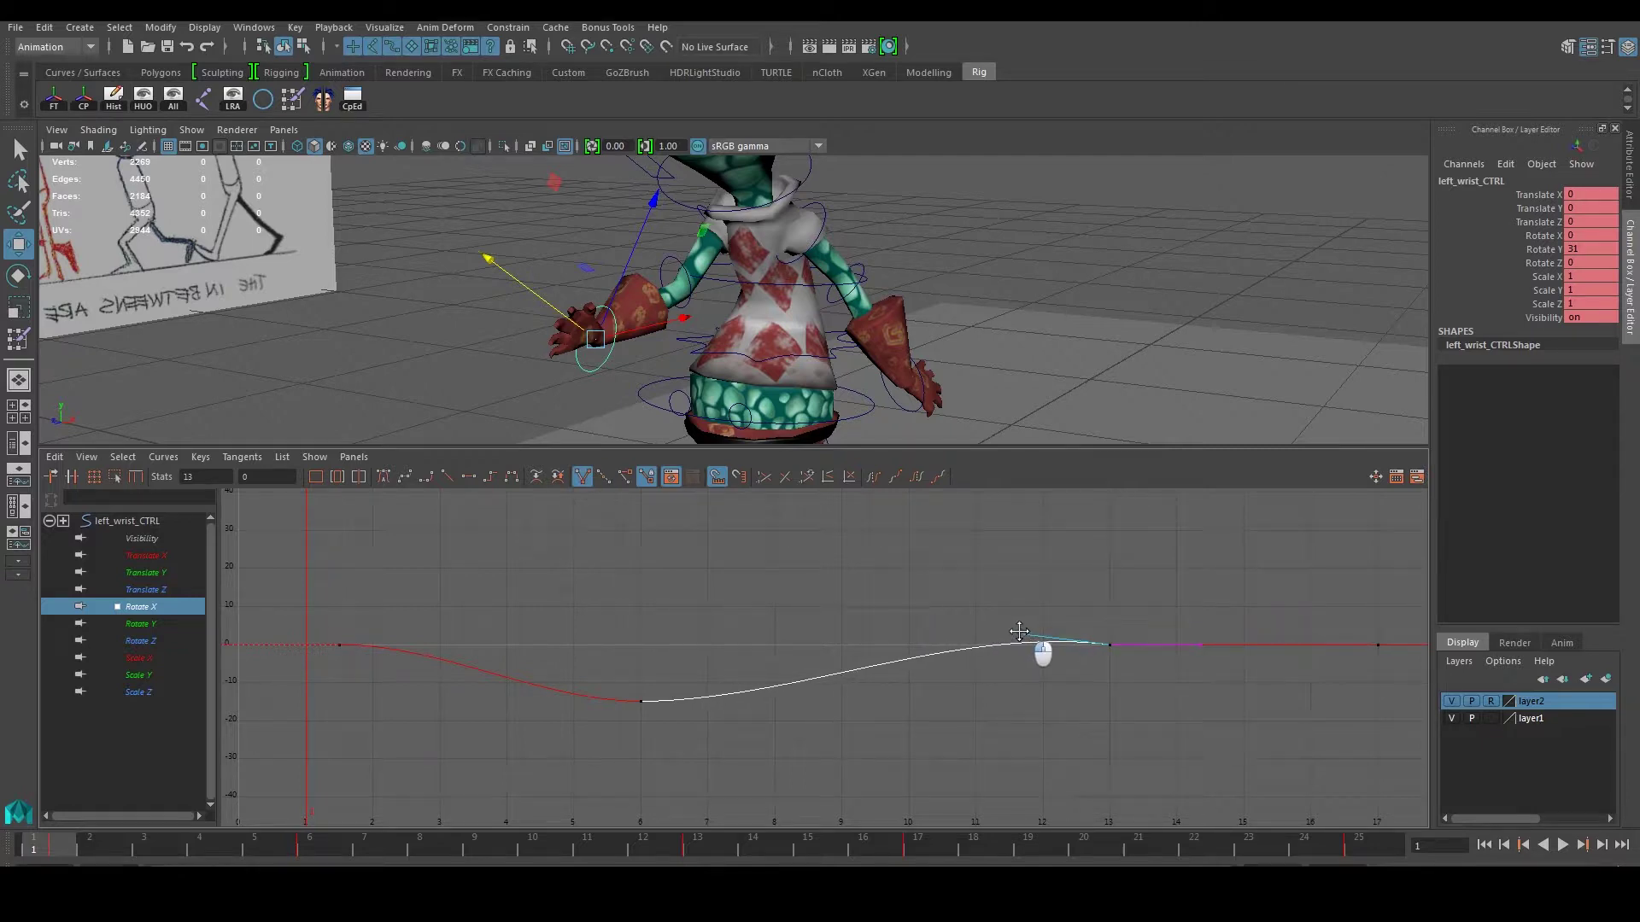
left_click(1019, 695)
key("a")
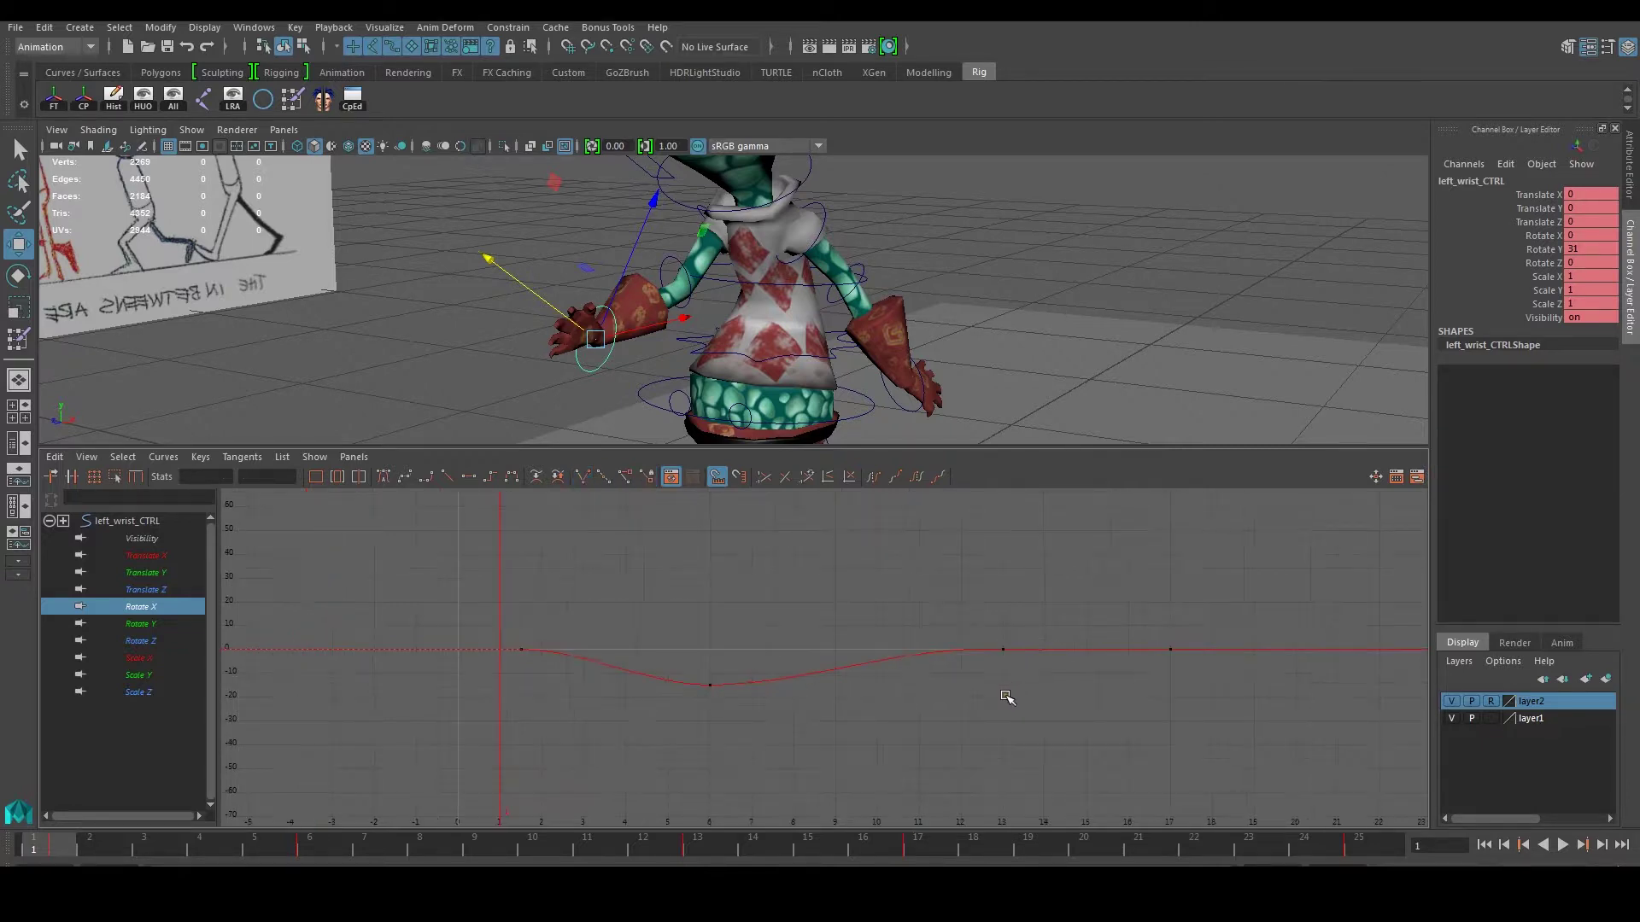
Break the tangents of the wrist's Rotate Y keys at frames 13 and 17
left_click(131, 625)
key("a")
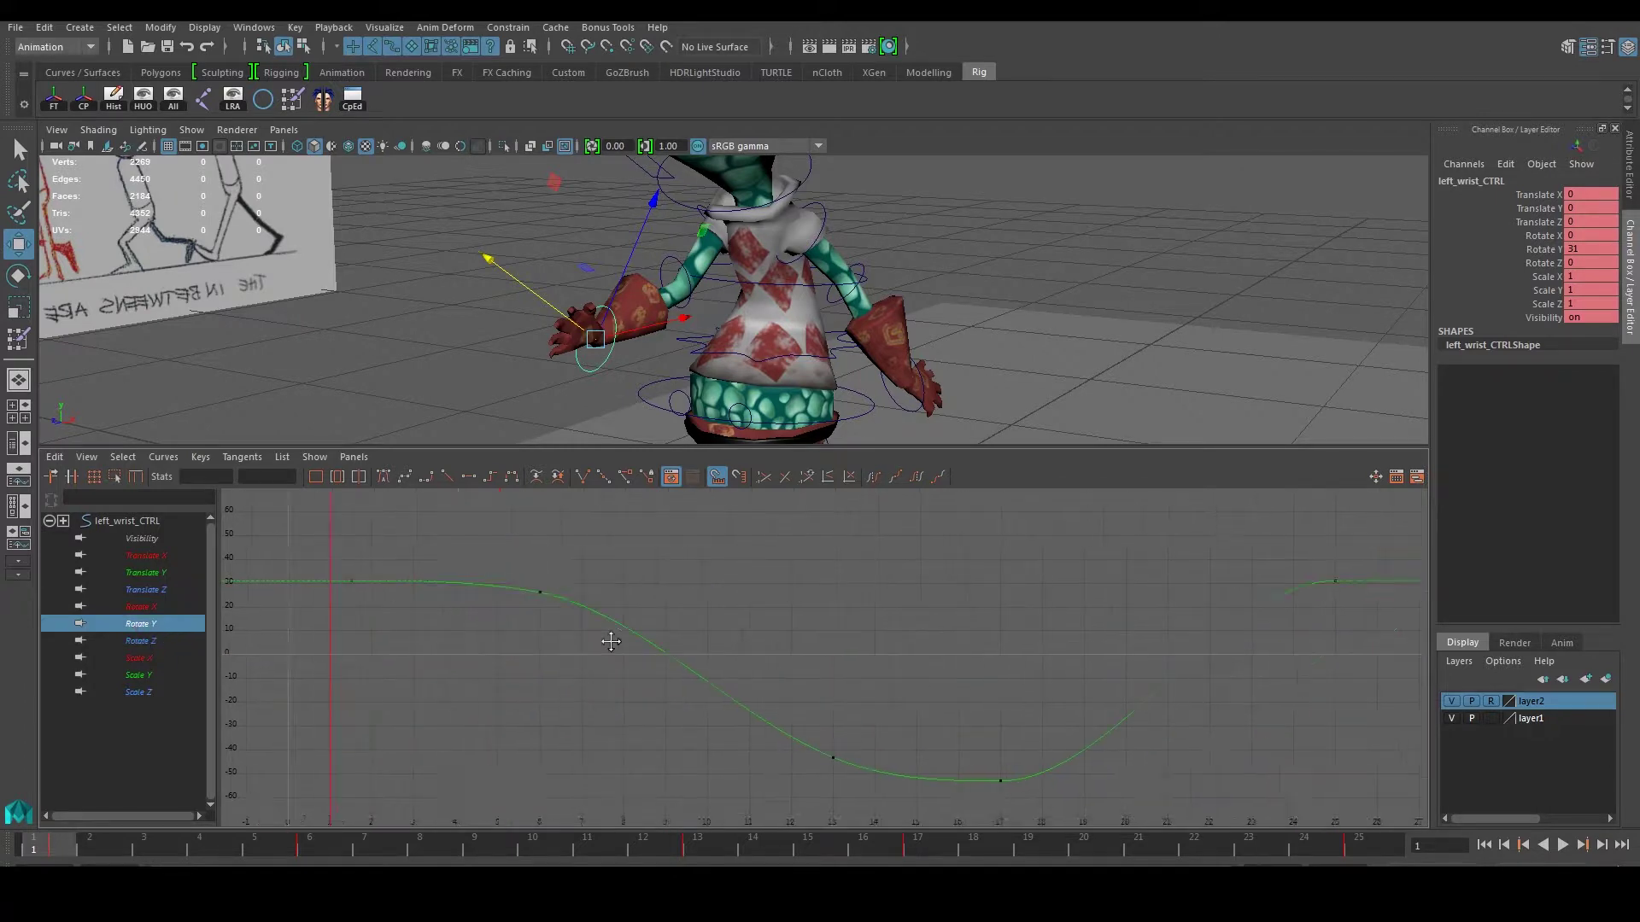
left_click(637, 772)
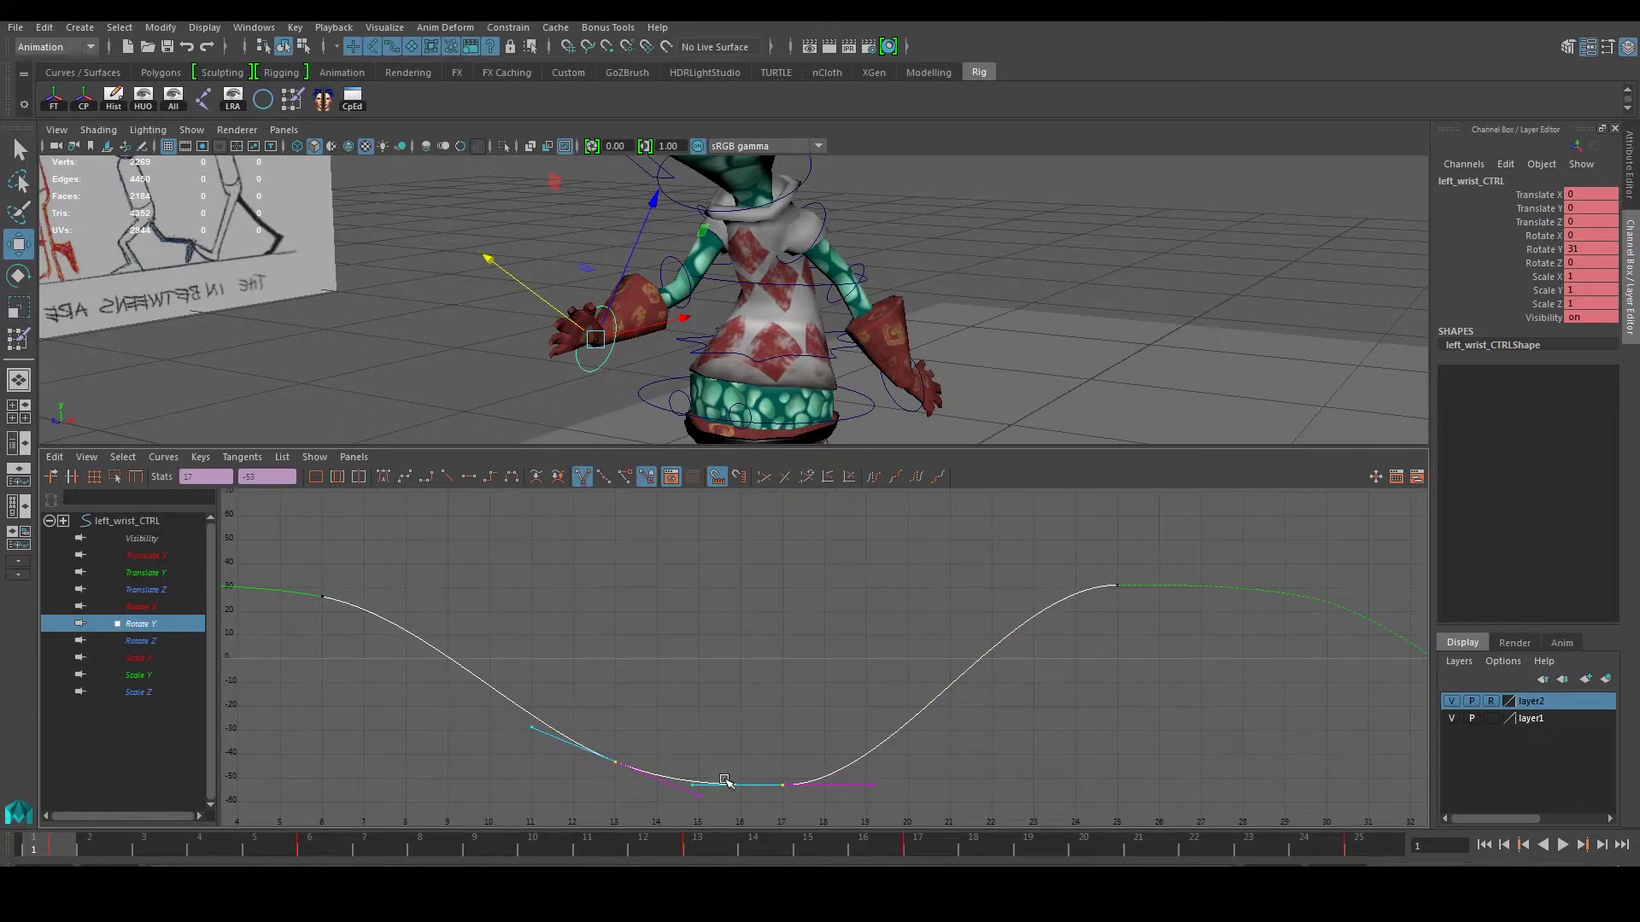
middle_click_drag(724, 779, 710, 699, "alt")
left_click(655, 622)
left_click_drag(567, 659, 637, 711)
left_click(517, 648)
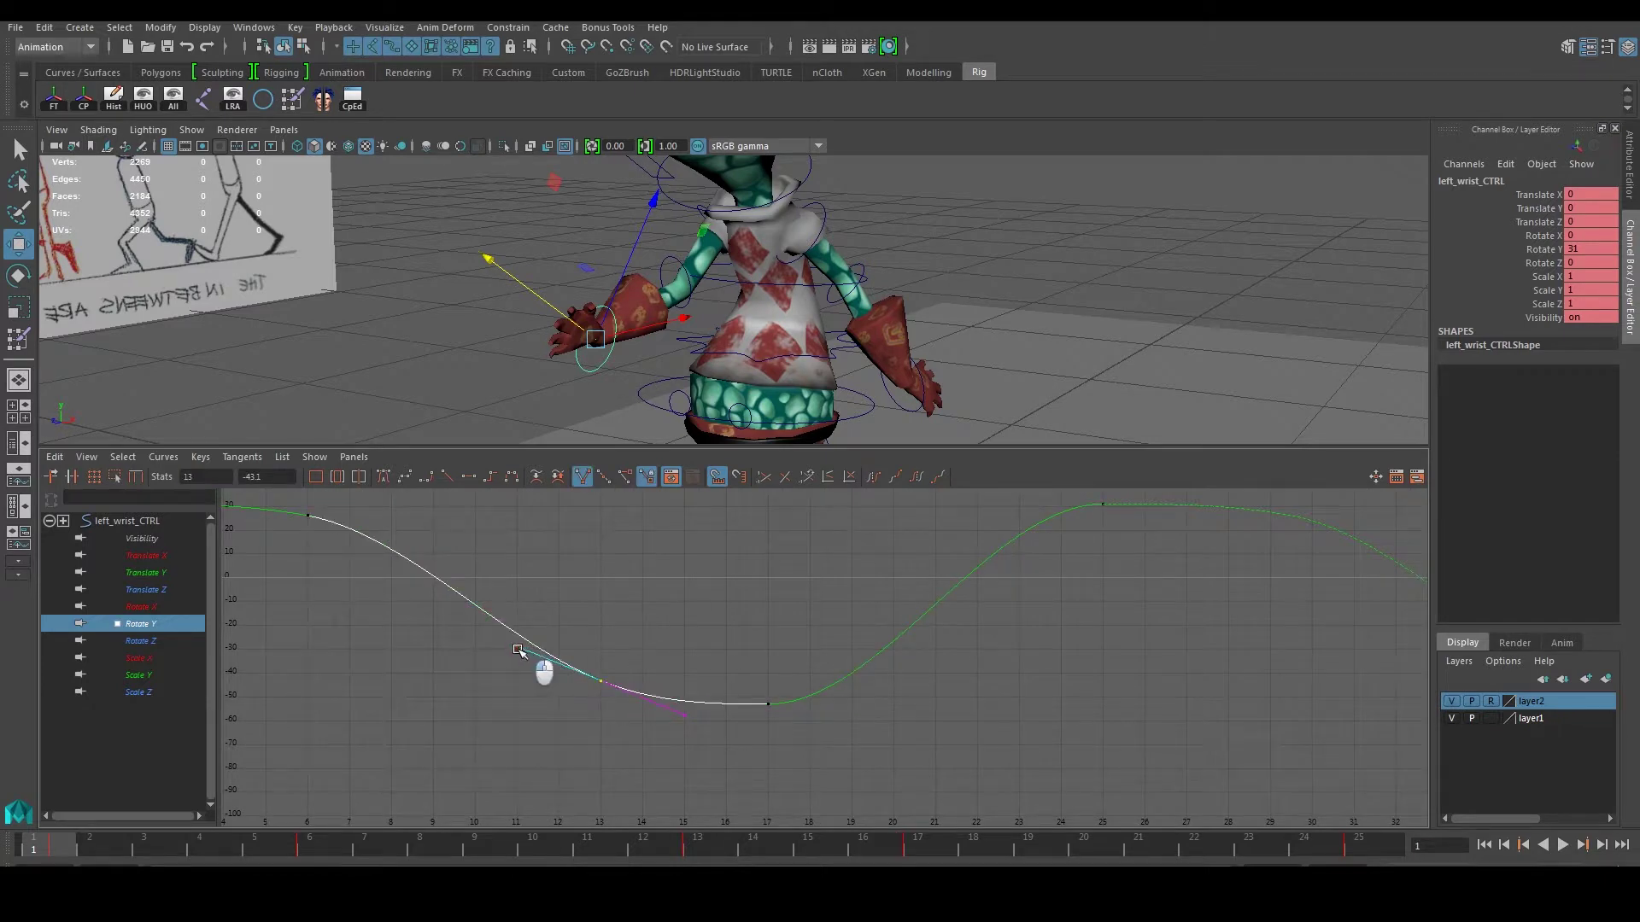
left_click_drag(515, 723, 617, 657)
left_click(517, 648)
left_click_drag(571, 716, 624, 663)
left_click(582, 478)
Nudge the incoming handle of the Rotate Y key at frame 13 and lower its outgoing handle slightly
left_click_drag(477, 631, 533, 674)
middle_click_drag(520, 653, 523, 654)
left_click_drag(655, 693, 699, 721)
middle_click_drag(690, 721, 688, 731)
Adjust the outgoing handle of the wrist's Rotate Y key at frame 17
left_click_drag(735, 649, 827, 728)
middle_click_drag(845, 699, 785, 725, "alt")
left_click_drag(771, 710, 802, 740)
middle_click_drag(818, 755, 820, 749)
Check the cycled part of the wrist's Rotate Y curve and raise the outgoing handle of the frame 13 key
scroll(913, 686, "down", 3)
middle_click_drag(912, 685, 698, 708, "alt")
scroll(1233, 681, "up", 4)
middle_click_drag(1233, 680, 920, 649, "alt")
middle_click_drag(1241, 694, 1039, 673, "alt")
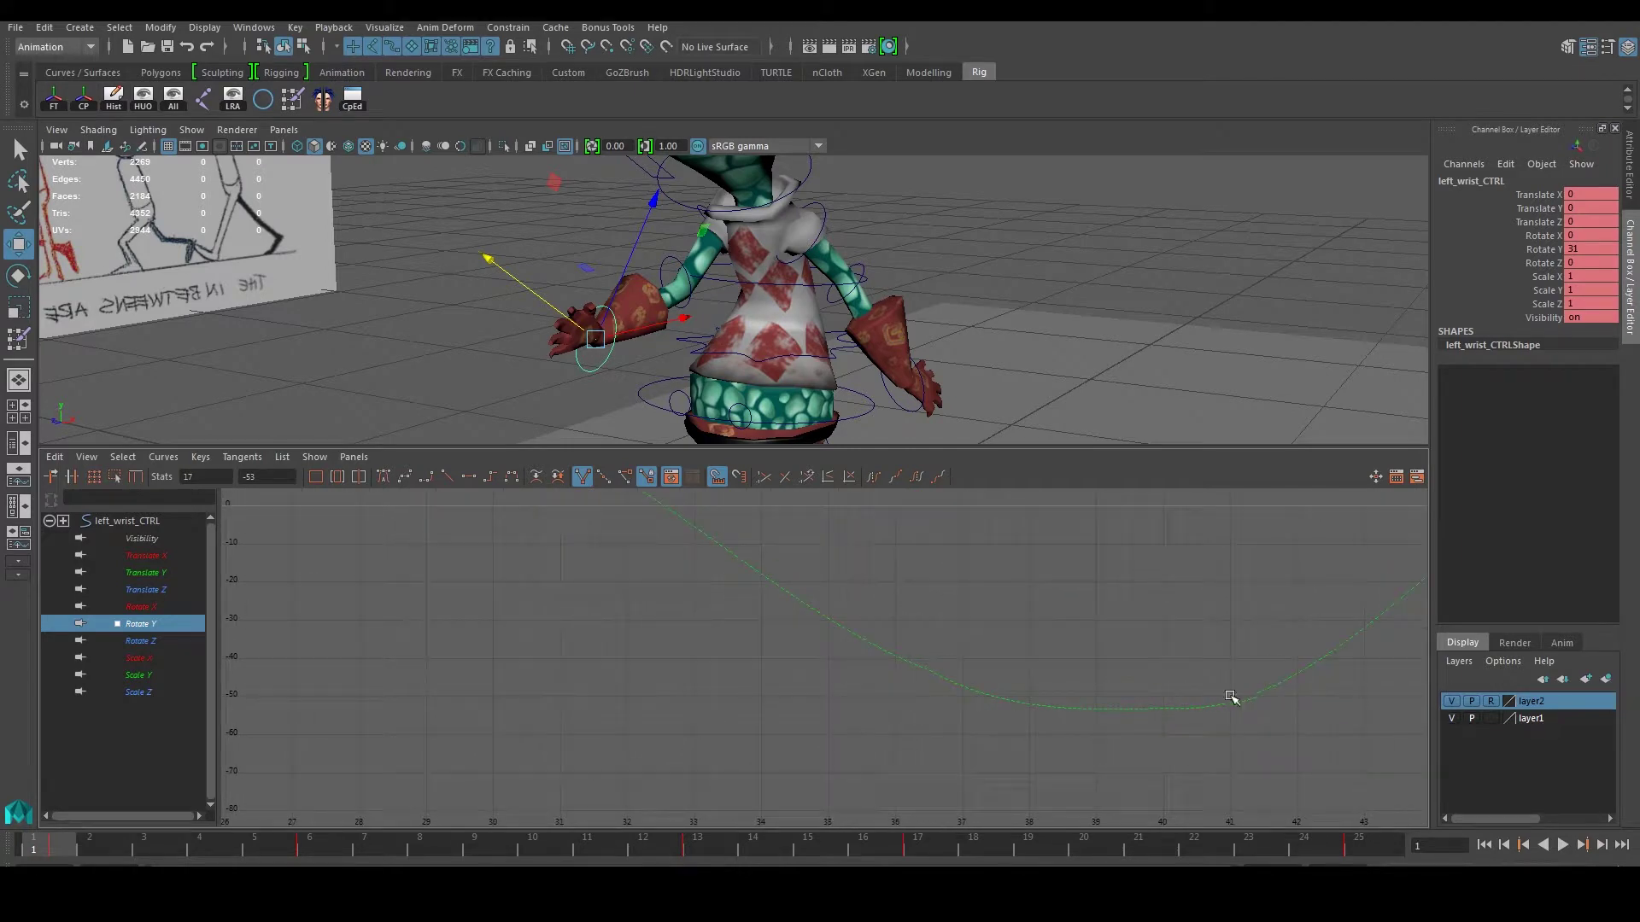
scroll(957, 681, "down", 4)
middle_click_drag(681, 685, 1136, 687, "alt")
middle_click_drag(639, 723, 772, 716, "alt")
left_click(587, 623)
left_click_drag(492, 625, 514, 677)
middle_click_drag(843, 682, 760, 672, "alt")
left_click_drag(453, 646, 504, 704)
middle_click_drag(498, 701, 503, 686)
Smooth the curve into the Rotate Y key at frame 13 by slightly adjusting its incoming handle
scroll(695, 644, "down", 3)
middle_click_drag(689, 644, 629, 646, "alt")
left_click(448, 596)
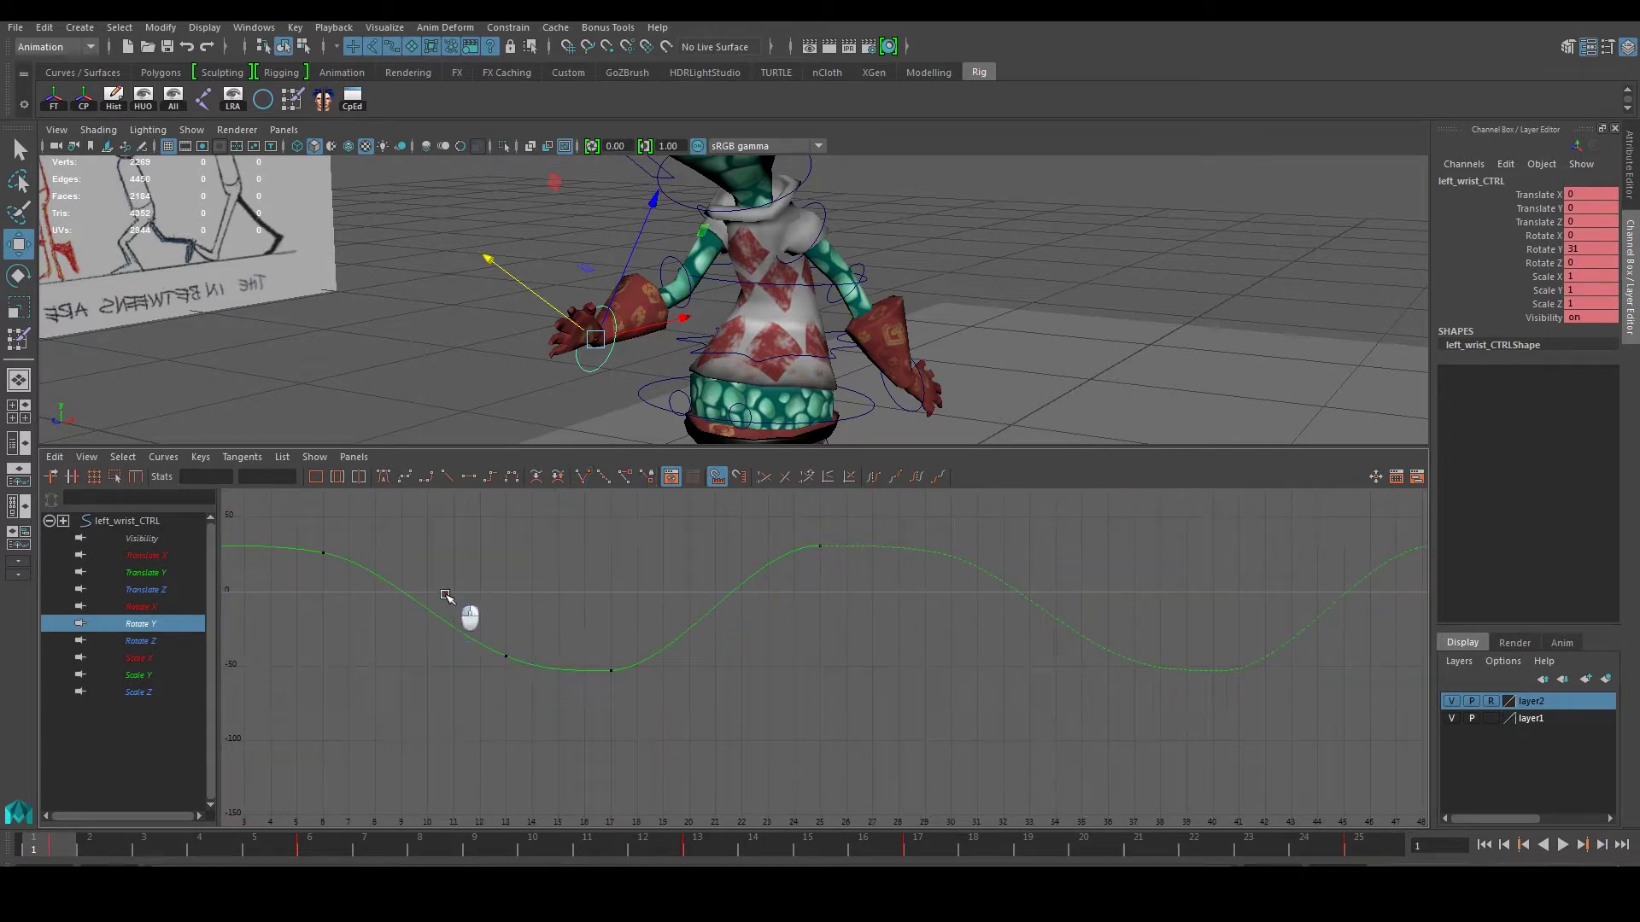
left_click_drag(485, 621, 523, 677)
left_click_drag(404, 609, 434, 634)
middle_click_drag(433, 628, 437, 618)
left_click_drag(437, 619, 437, 624)
Break the tangents of the wrist's Rotate Y key at frame 25 and lower its incoming handle
left_click(793, 613)
middle_click_drag(794, 615, 771, 664, "alt")
left_click_drag(765, 639, 841, 583)
middle_click_drag(814, 589, 853, 623, "alt")
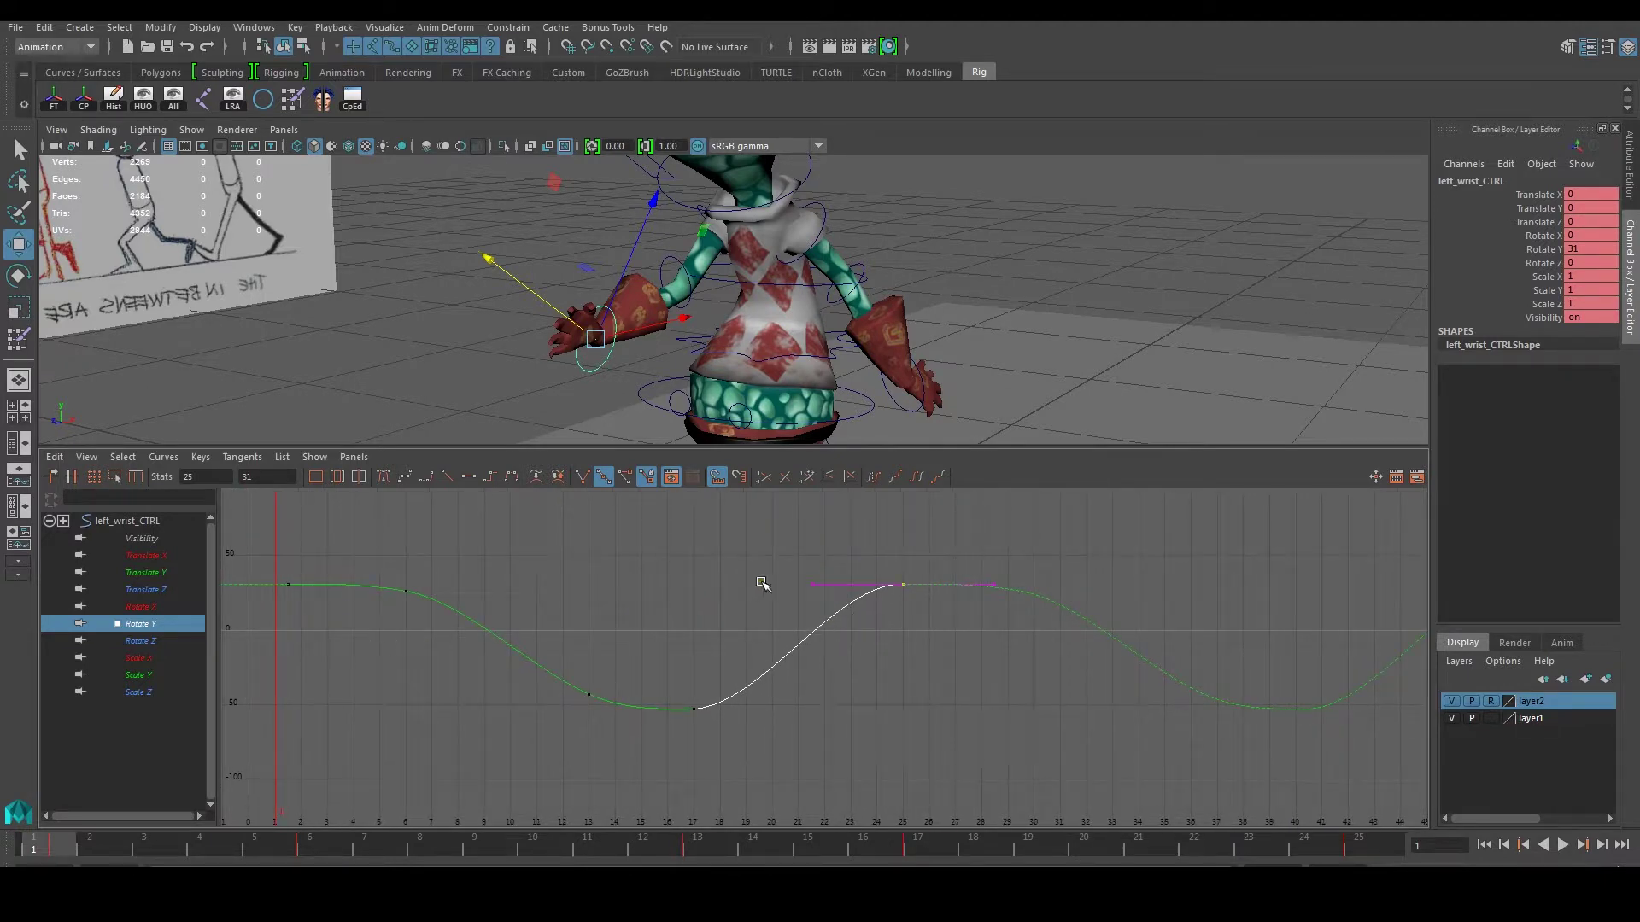
left_click(581, 477)
left_click_drag(778, 556, 821, 592)
middle_click_drag(816, 586, 814, 594)
left_click_drag(814, 596, 812, 601)
middle_click_drag(812, 602, 813, 605)
Break the tangents of the wrist's Rotate Y key at frame 6 and slightly raise its outgoing handle
middle_click_drag(913, 609, 735, 637, "alt")
left_click_drag(340, 617, 287, 650)
left_click_drag(401, 635, 425, 661)
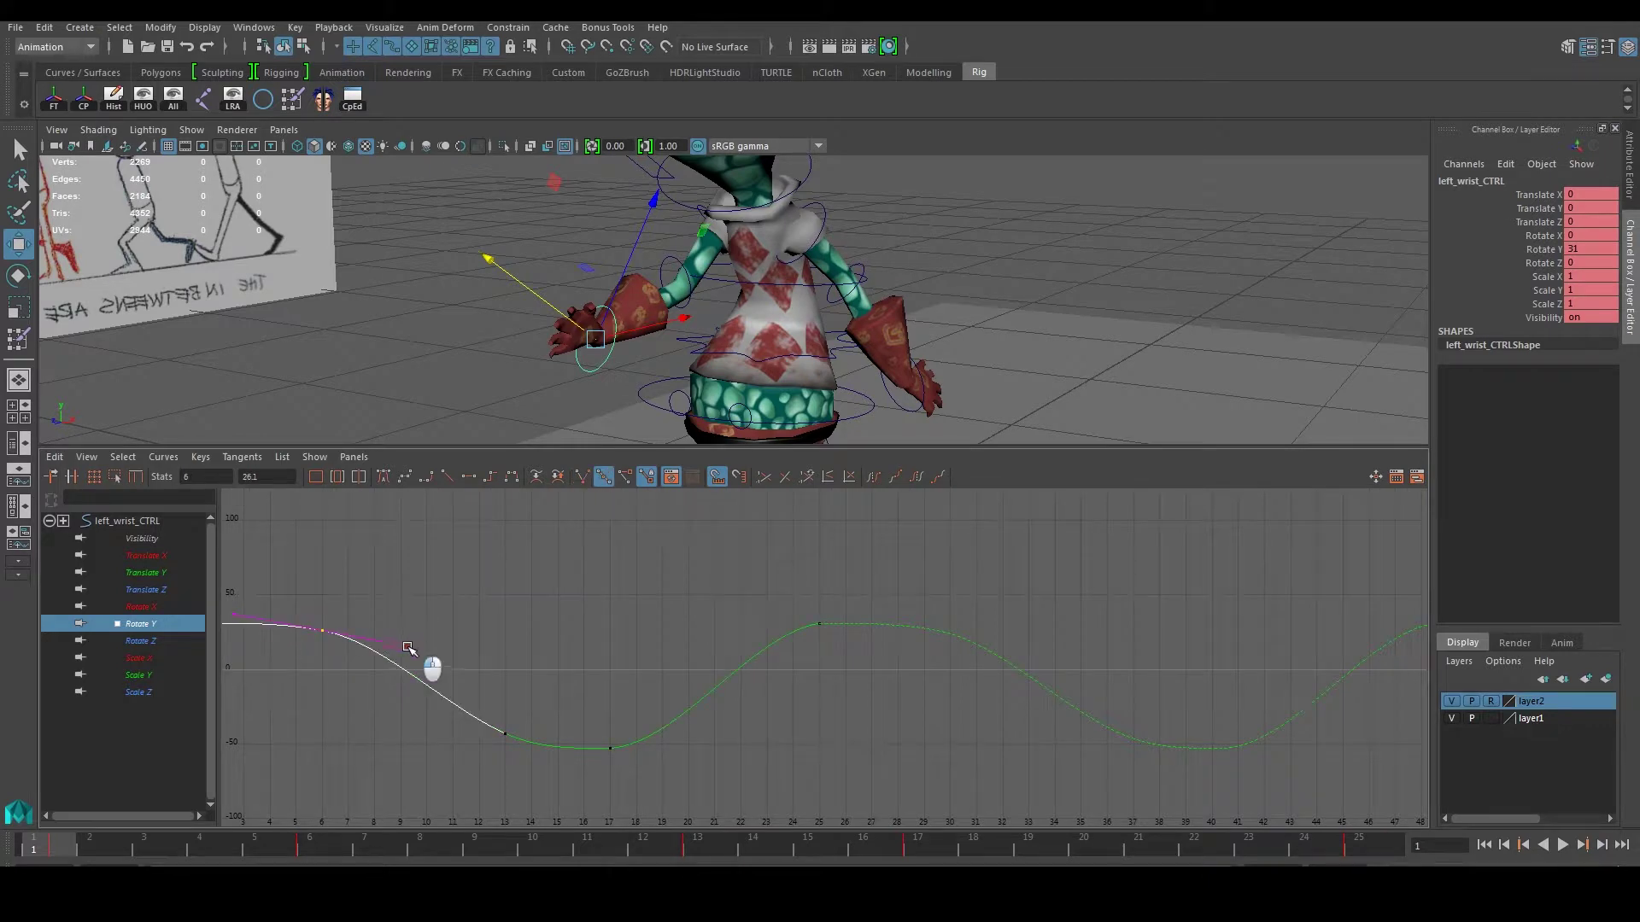
left_click_drag(305, 679, 372, 598)
left_click(582, 477)
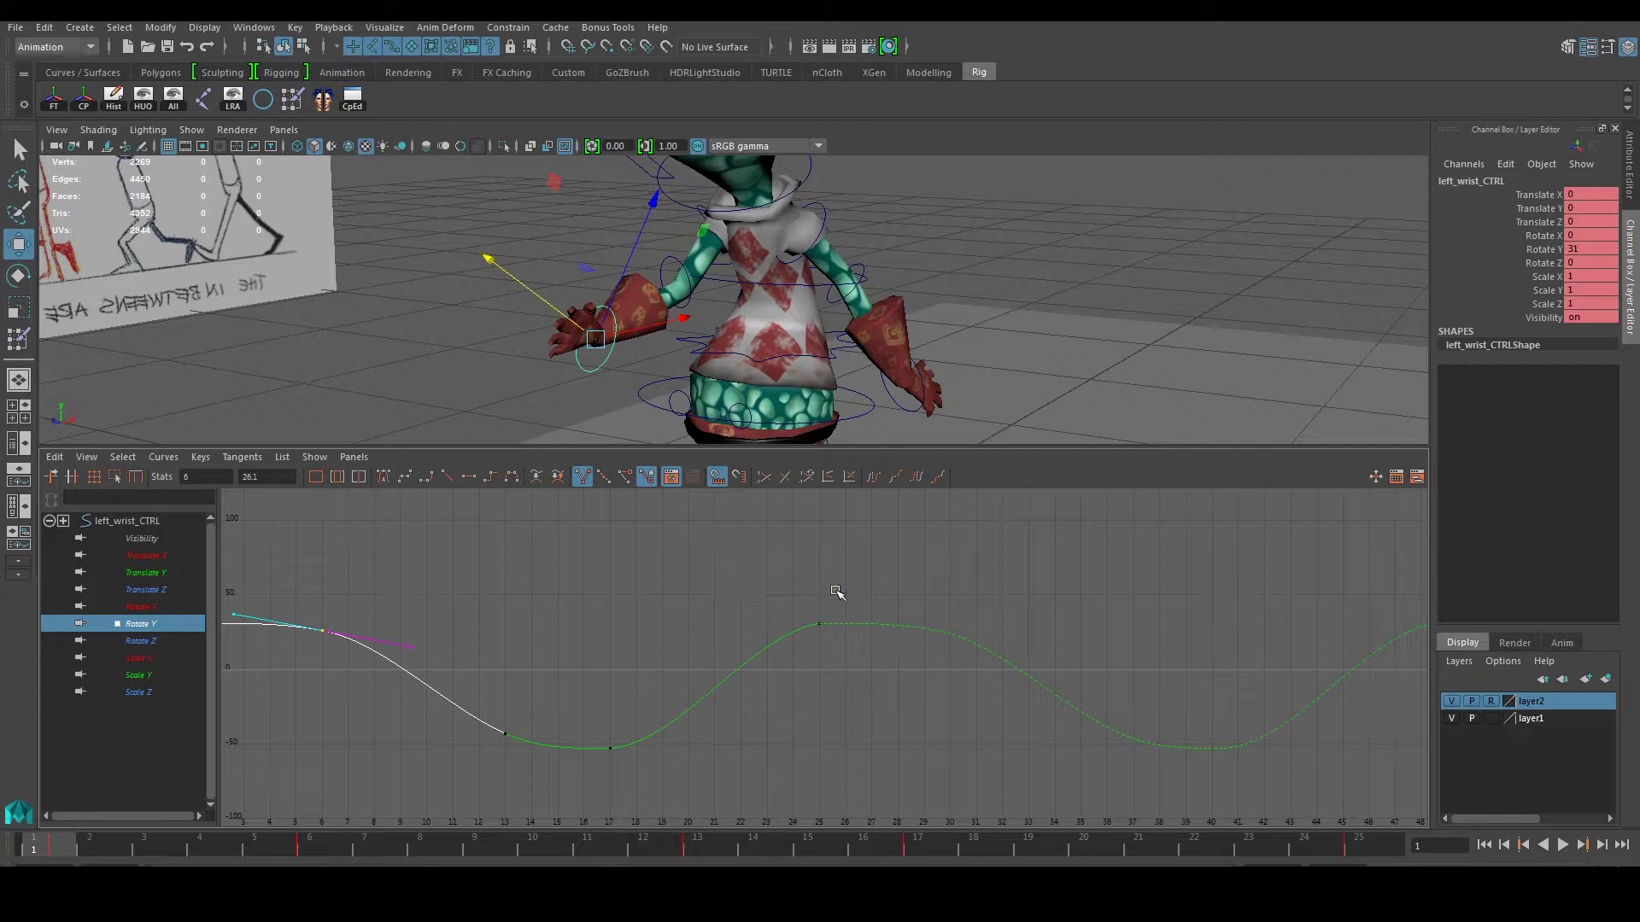
left_click_drag(376, 624, 431, 667)
middle_click_drag(412, 648, 413, 635)
scroll(424, 641, "down", 2)
middle_click_drag(424, 641, 427, 646, "alt")
scroll(521, 630, "up", 2)
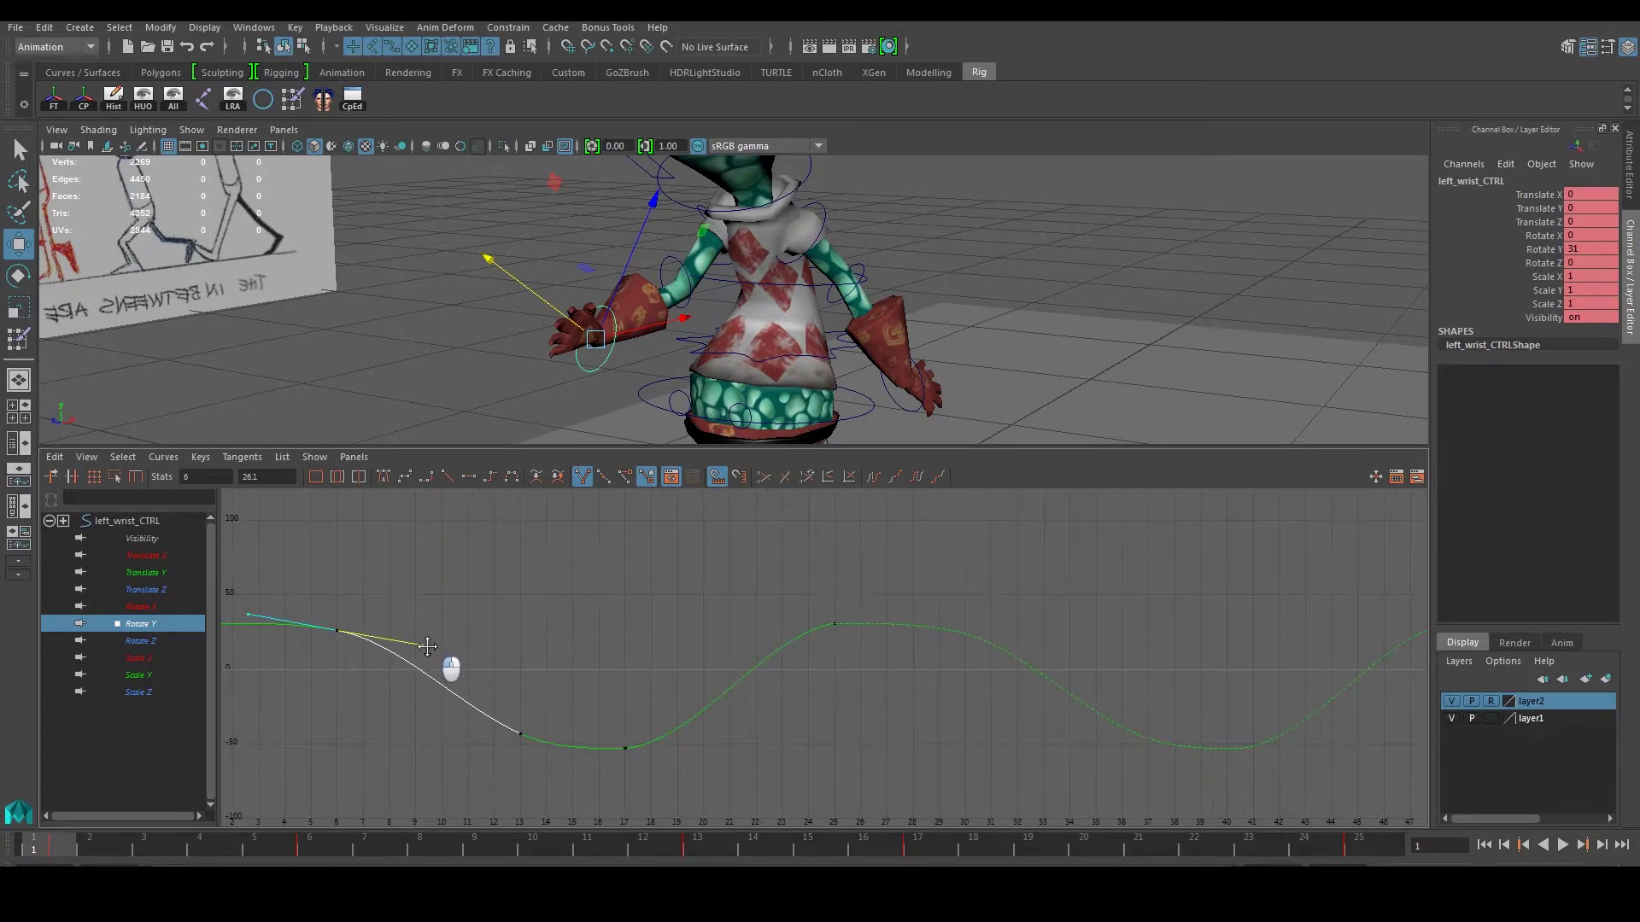
Refine the incoming handle of the wrist's Rotate Y key at frame 25 and check the whole cycled curve
left_click_drag(646, 596, 915, 669)
middle_click_drag(810, 627, 664, 626, "alt")
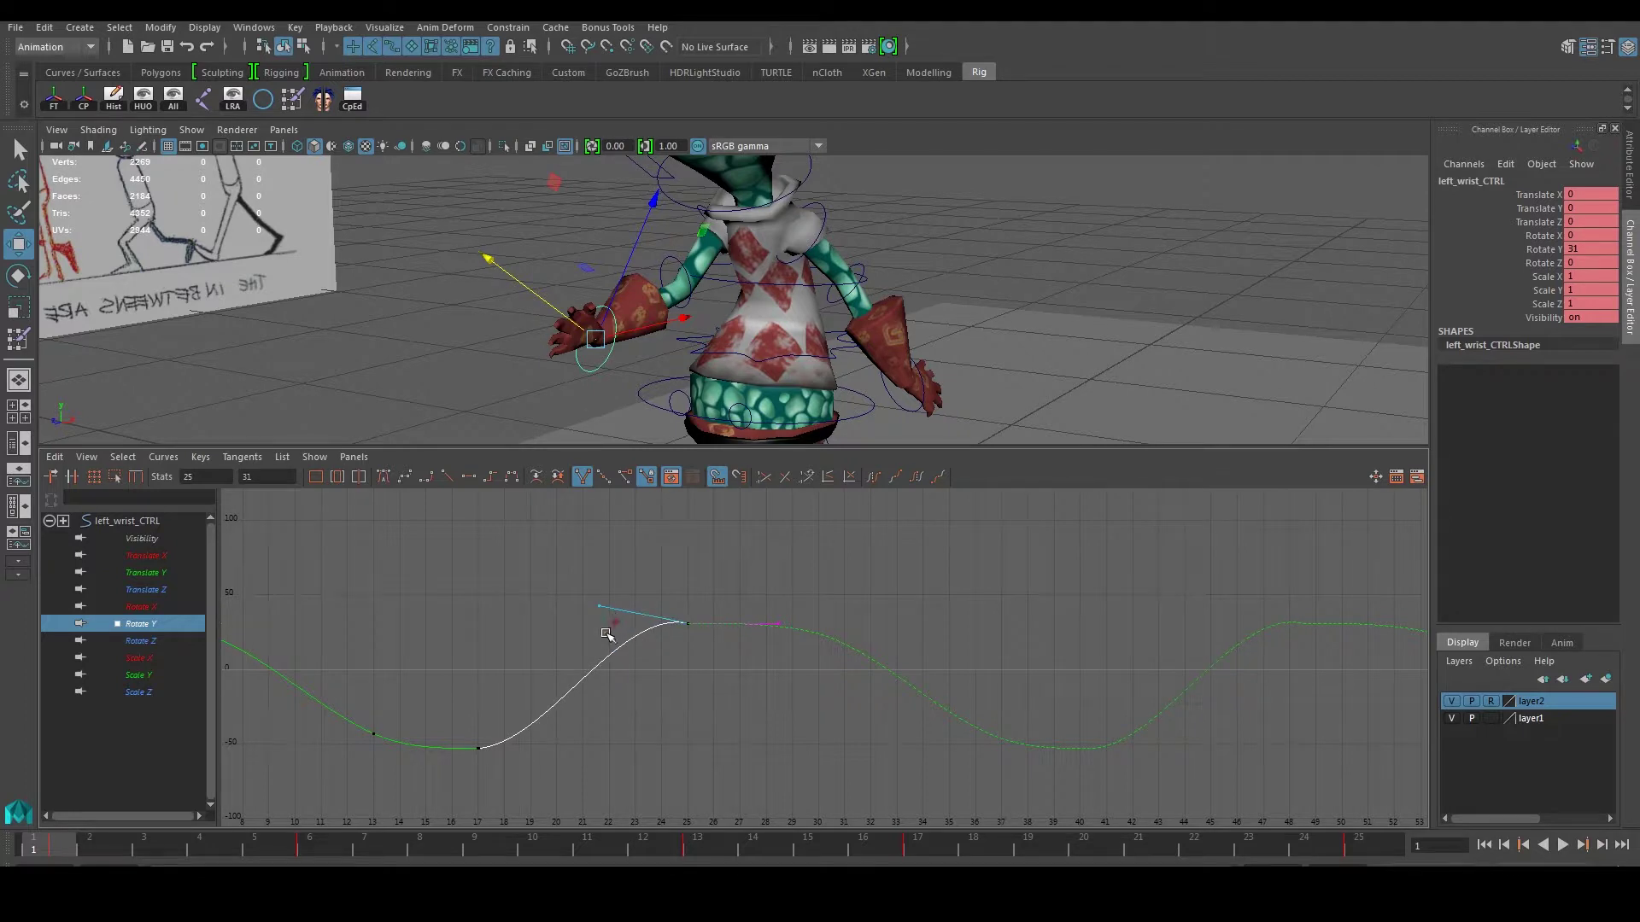
left_click_drag(600, 636, 601, 619)
left_click(699, 675)
key("a")
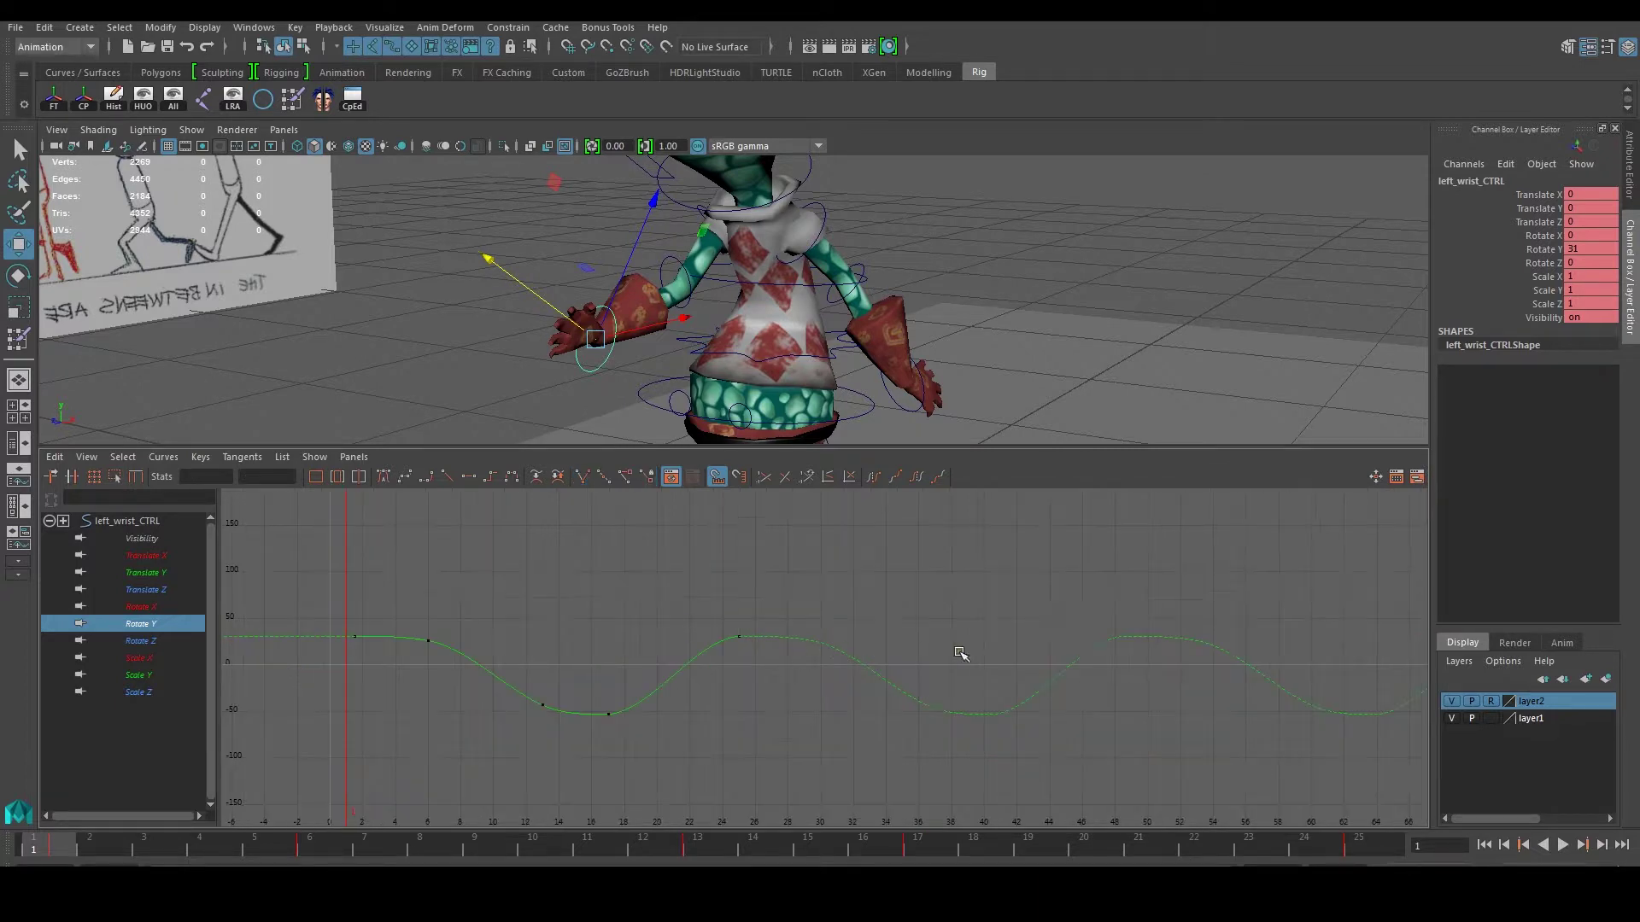
Play back the walk cycle in the full-size viewport and examine the arm motion from several angles
left_click(1090, 288)
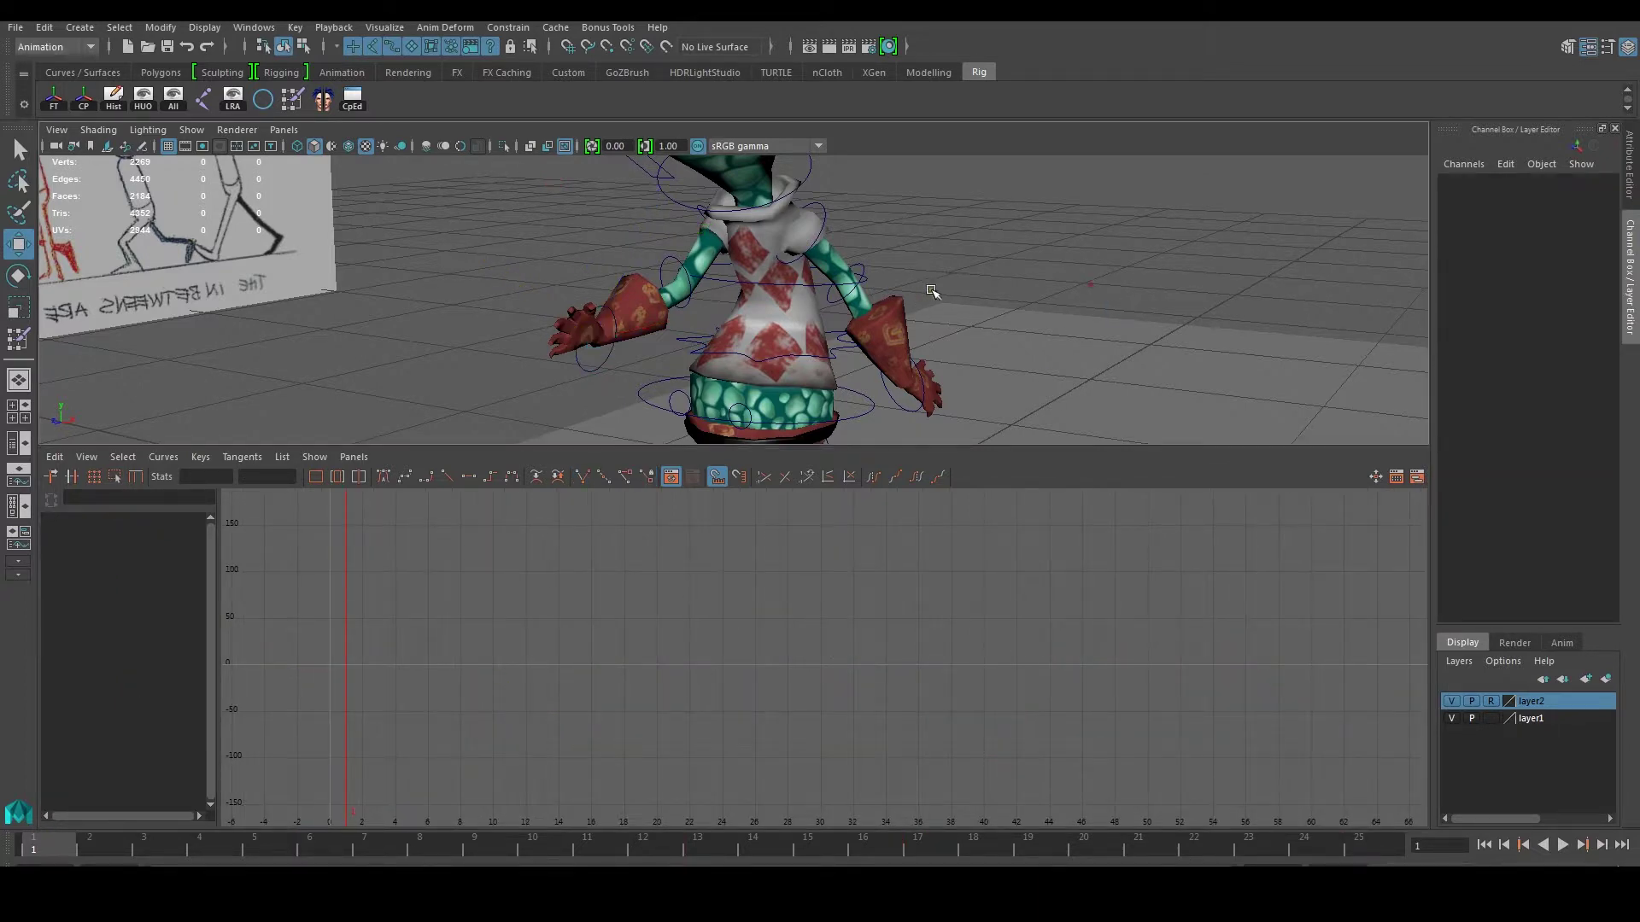
left_click_drag(931, 291, 900, 317, "alt")
key("space")
scroll(897, 410, "down", 3)
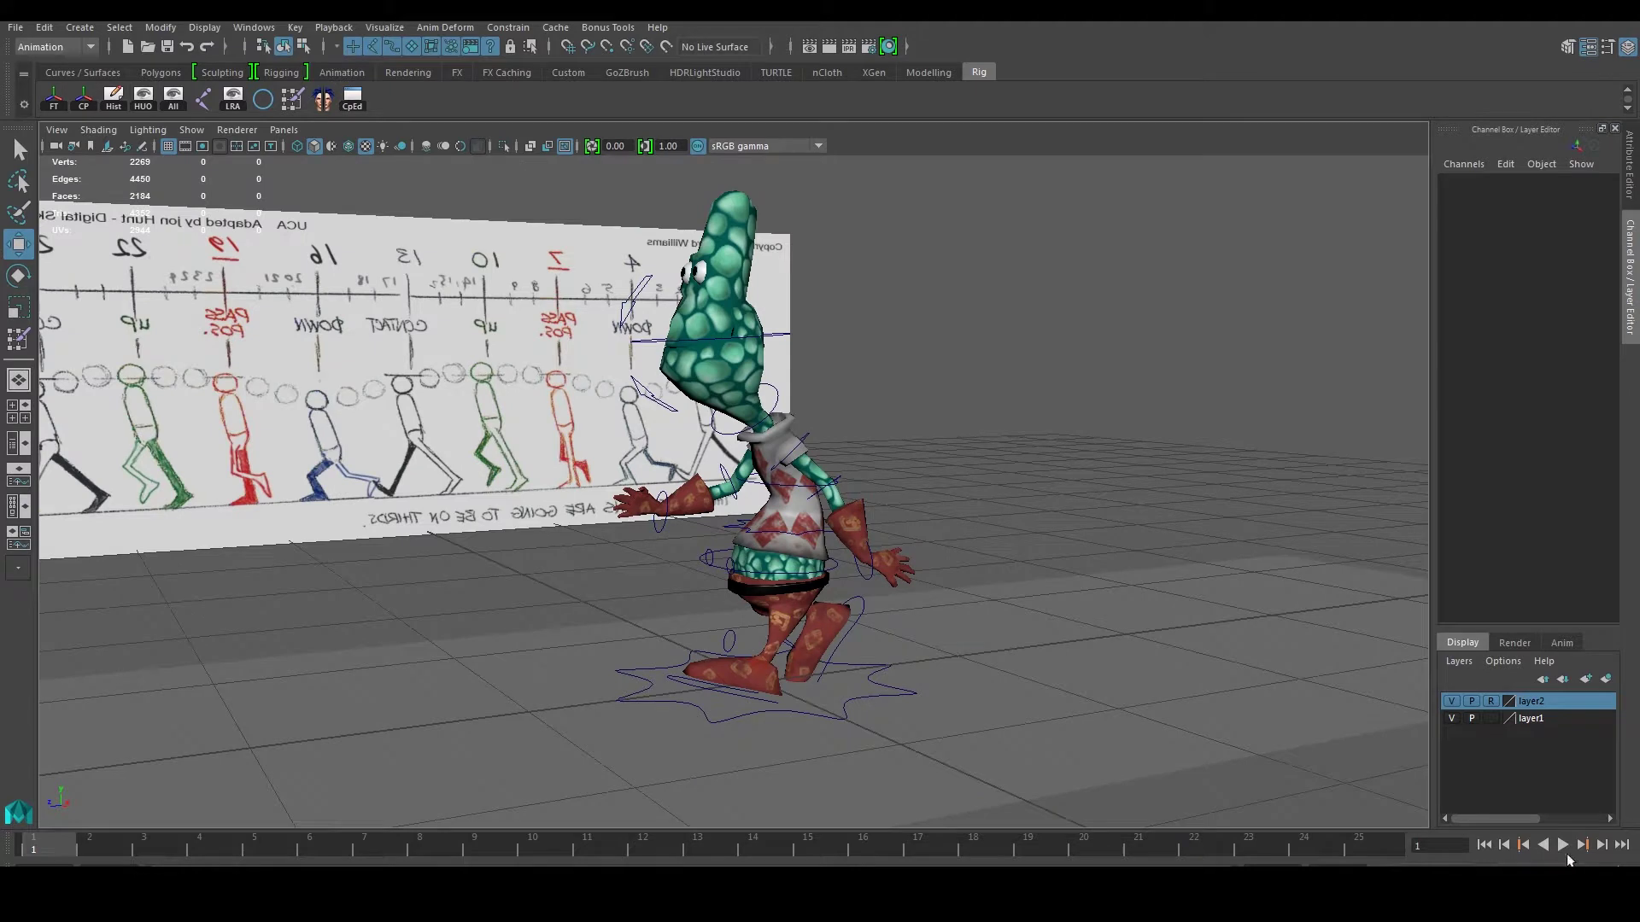
left_click(1562, 844)
left_click_drag(951, 669, 1124, 615, "alt")
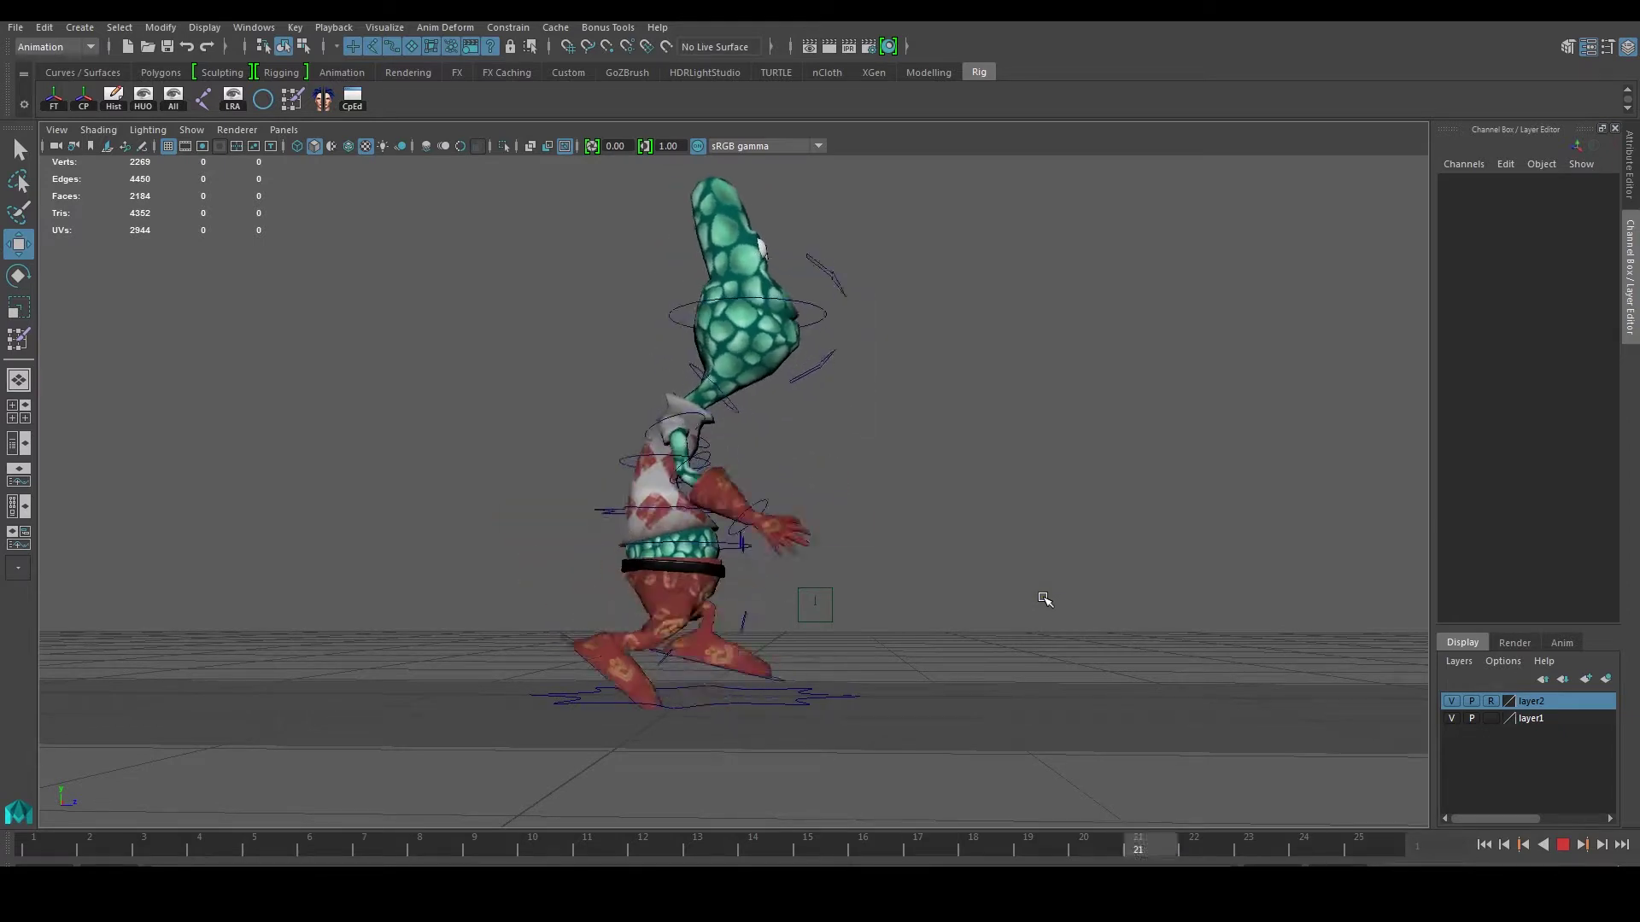
left_click_drag(1044, 598, 803, 609, "alt")
left_click(1563, 846)
Select the right foot control and look through its translate curves up to Rotate X in the Graph Editor
left_click_drag(1047, 670, 782, 568, "alt")
left_click(779, 566)
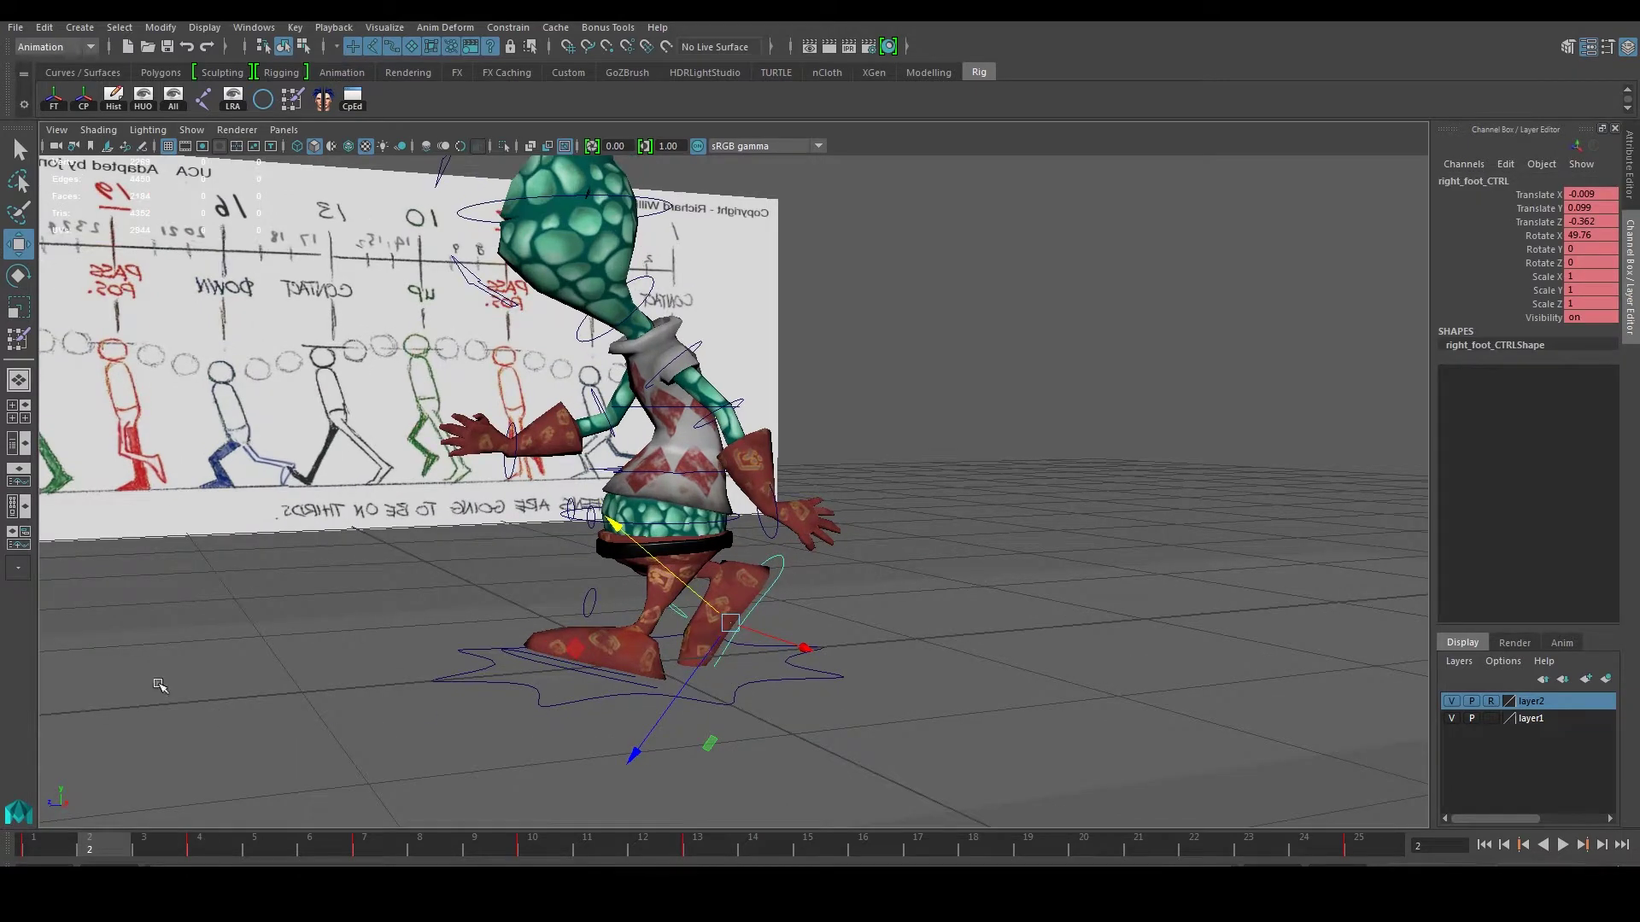
left_click(19, 532)
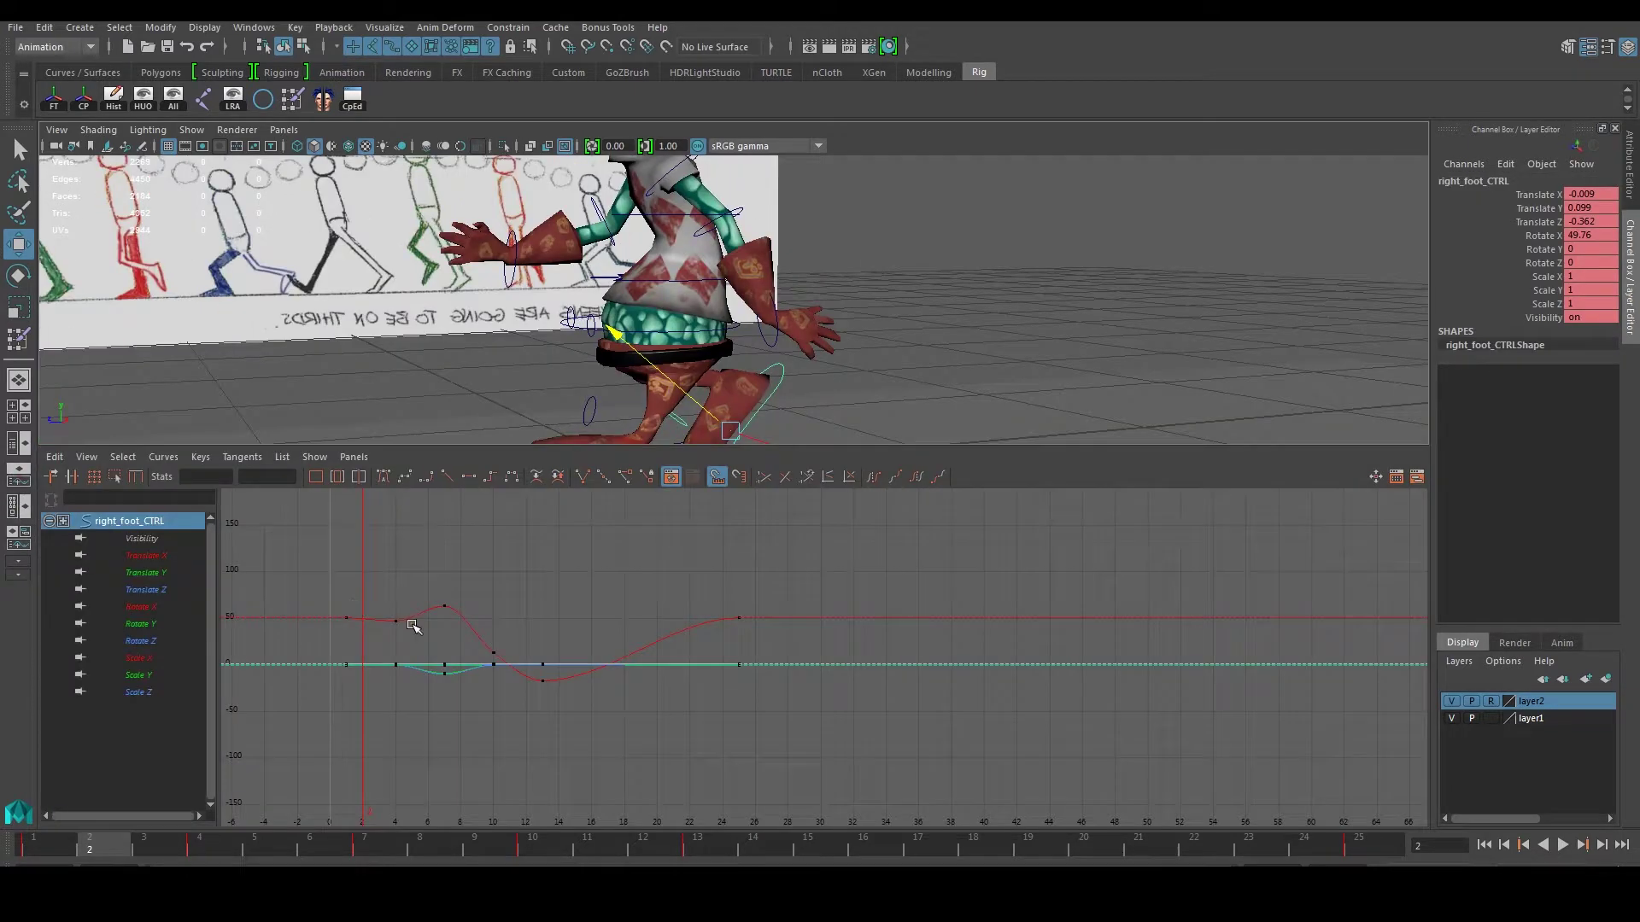
left_click(158, 556)
key("f")
left_click(137, 573)
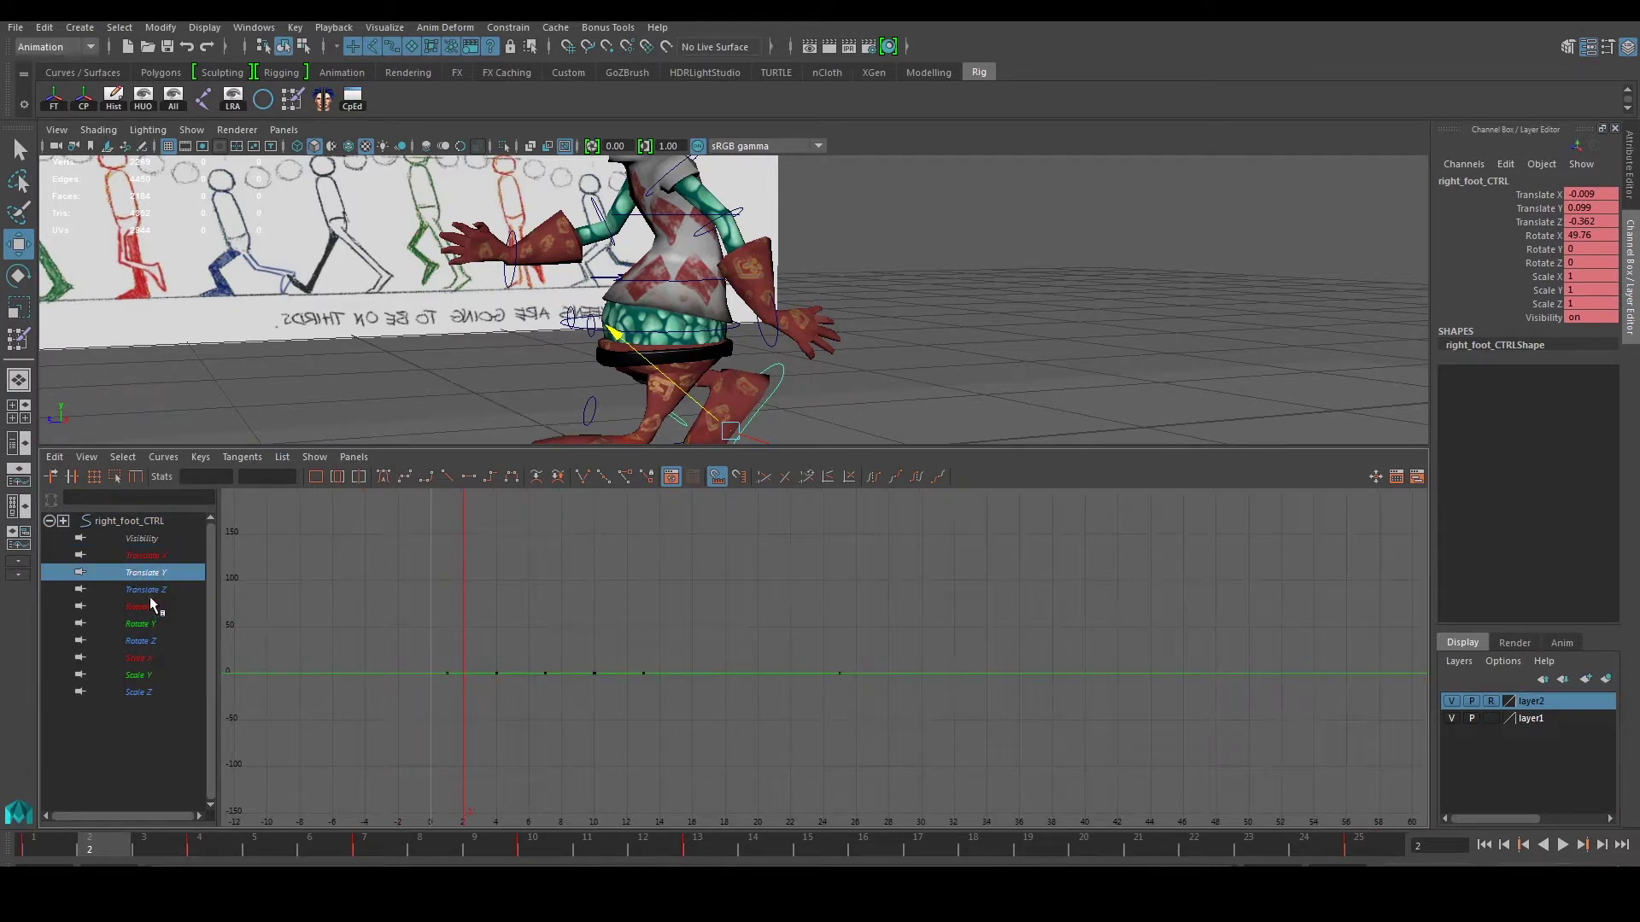
left_click(150, 592)
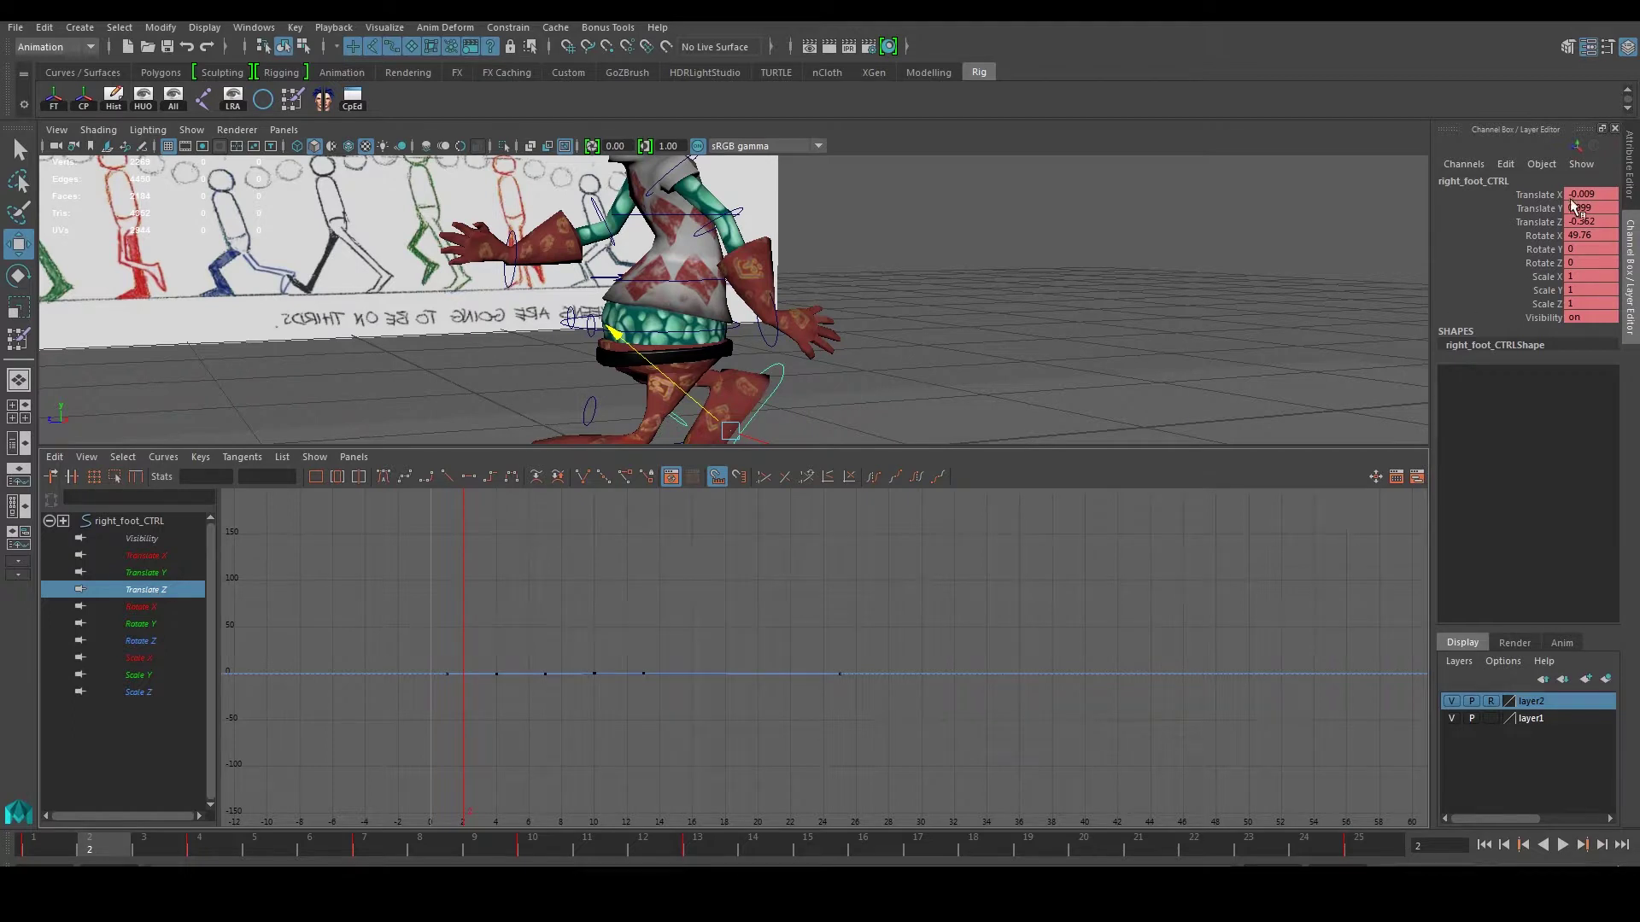
left_click(157, 606)
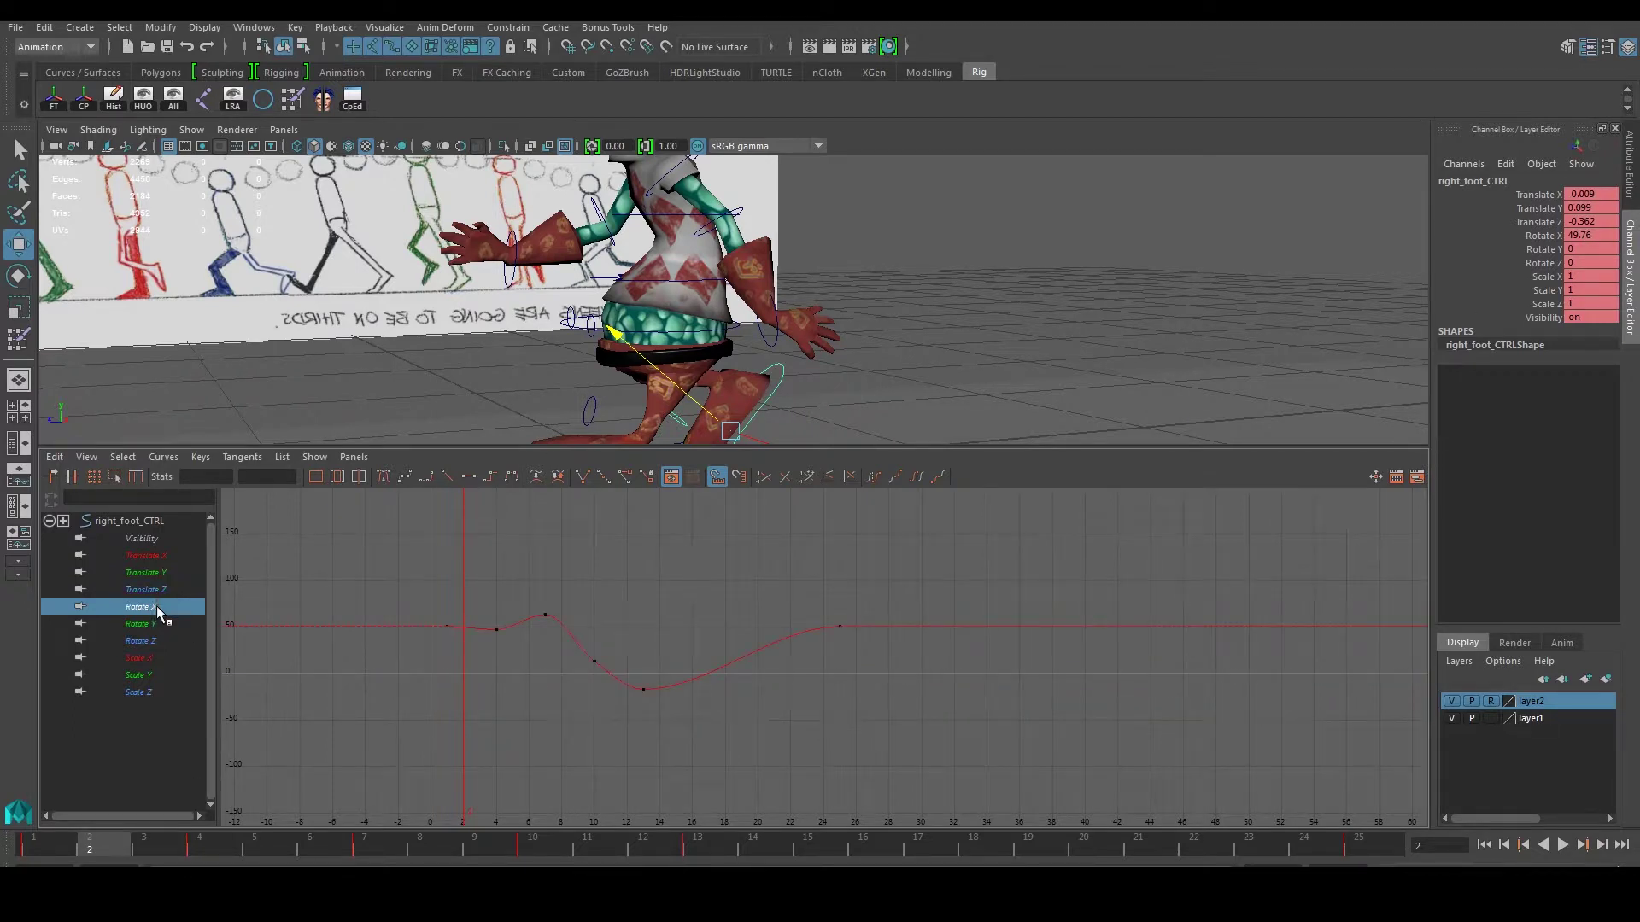
Set the post infinity of the right foot's Rotate X curve to Cycle with Offset and check the repeated part
left_click_drag(318, 750, 1008, 598)
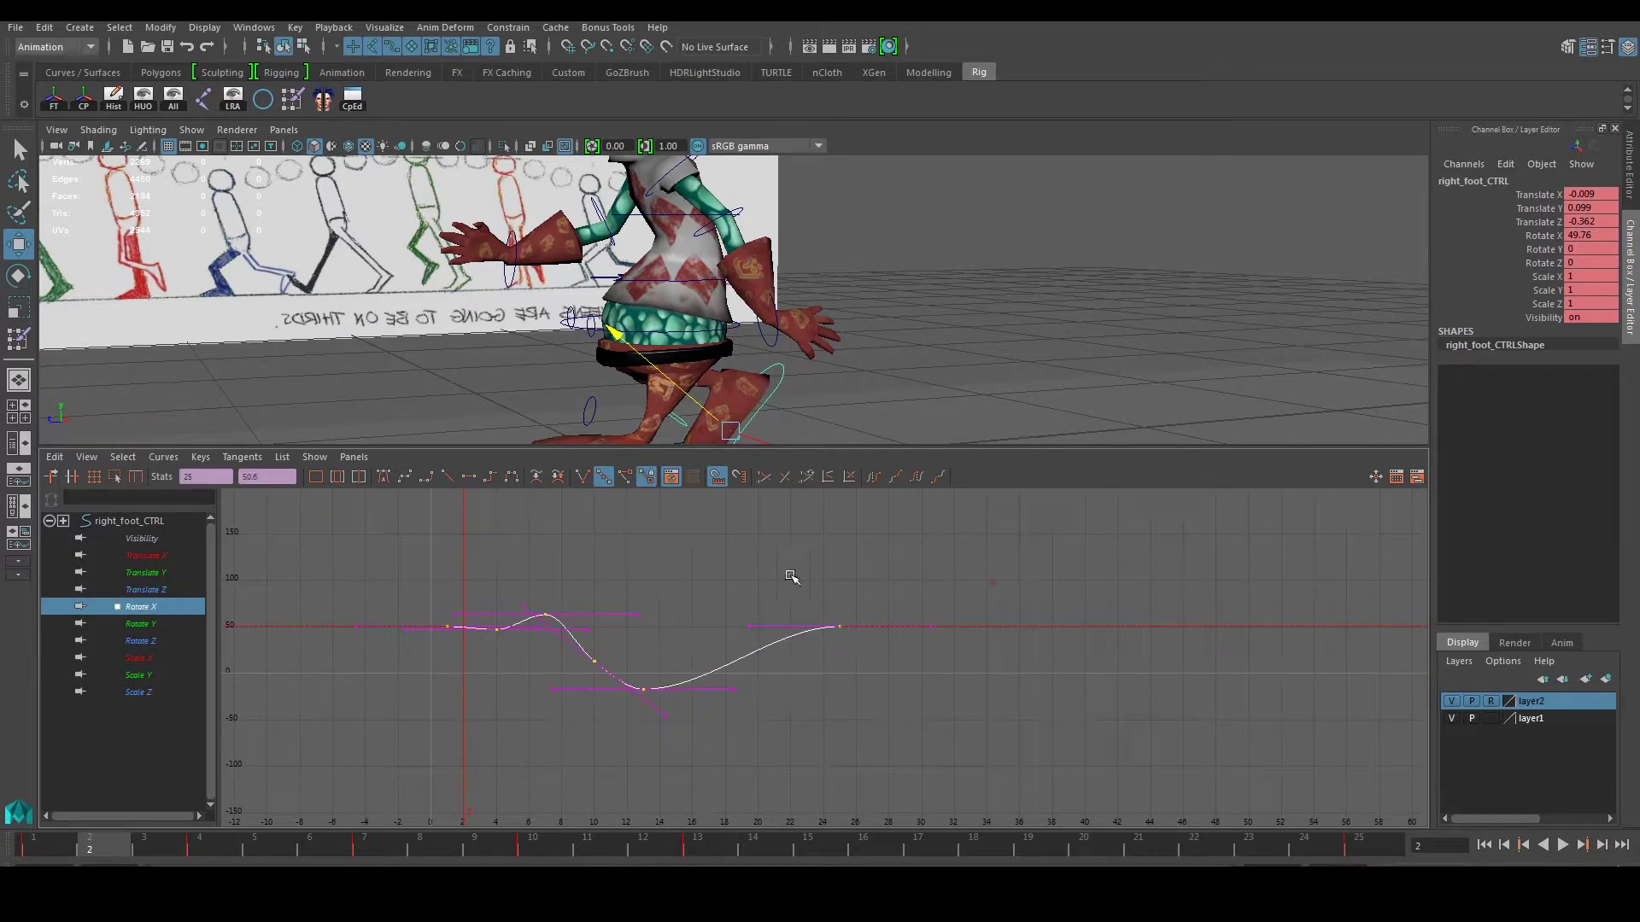
key("f")
left_click_drag(817, 404, 644, 386, "alt")
middle_click_drag(764, 627, 685, 617, "alt")
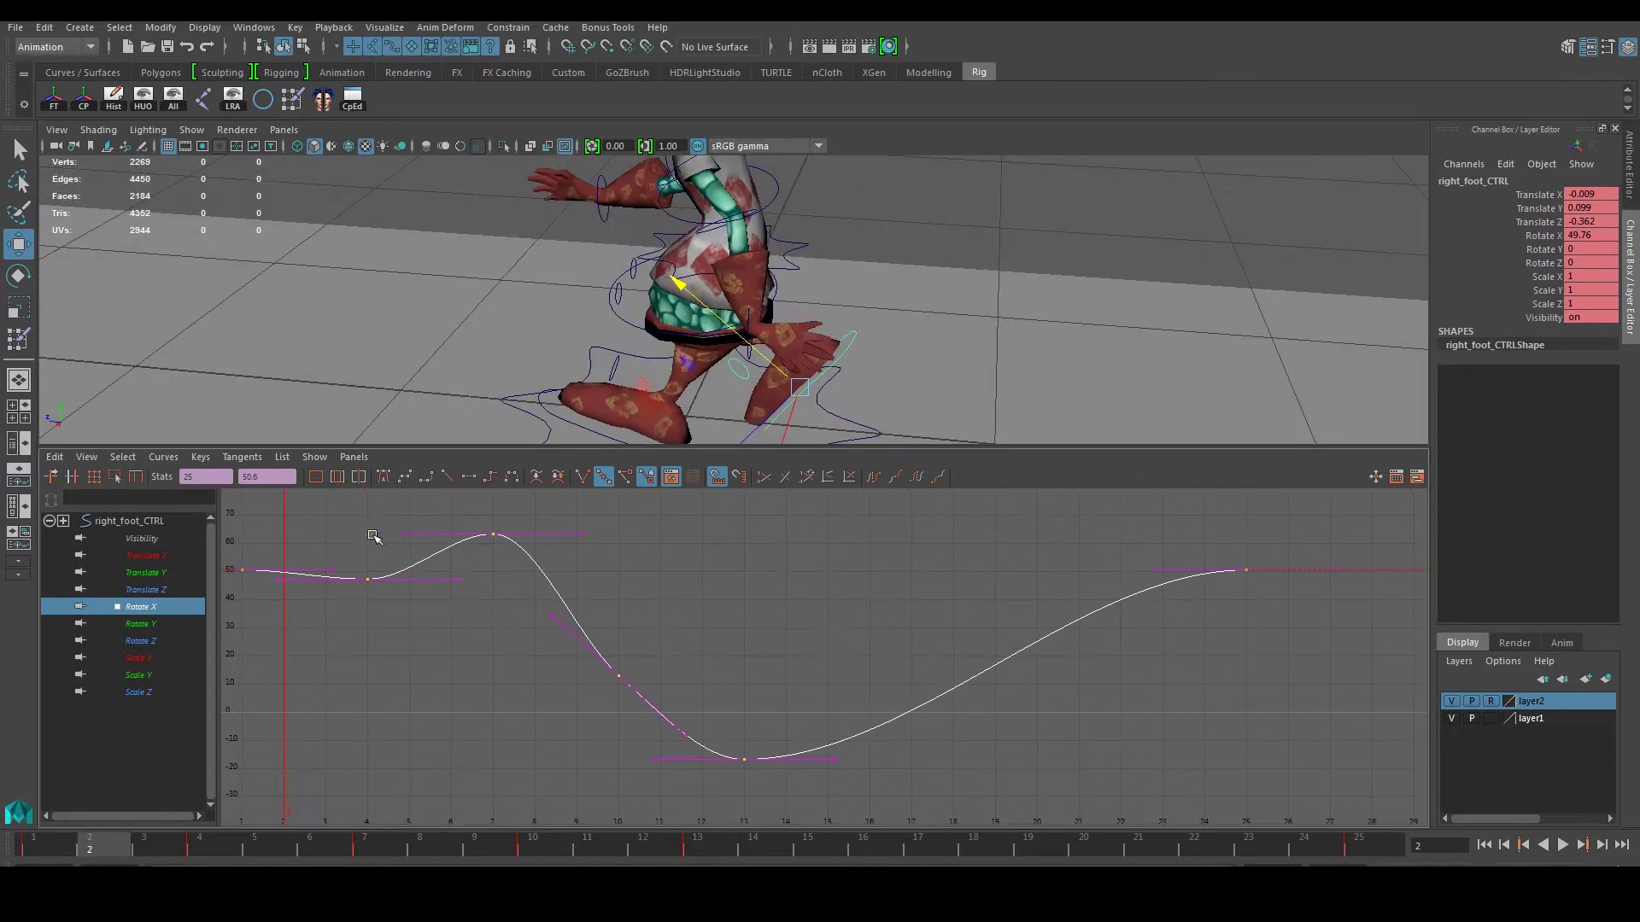
left_click(167, 459)
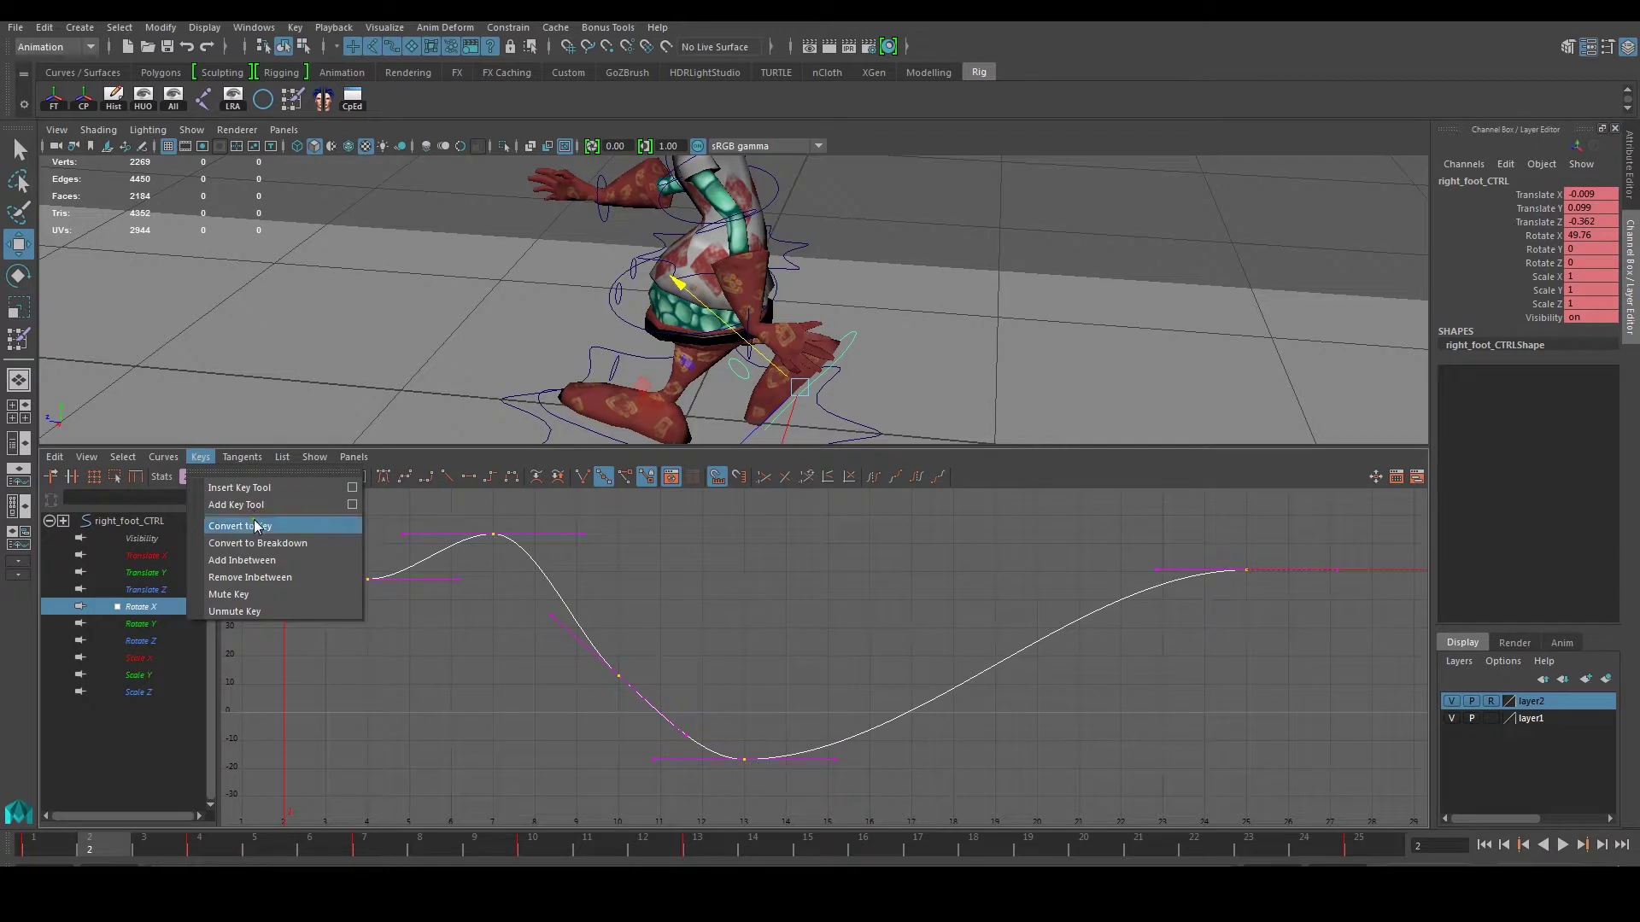
mouse_move(205, 504)
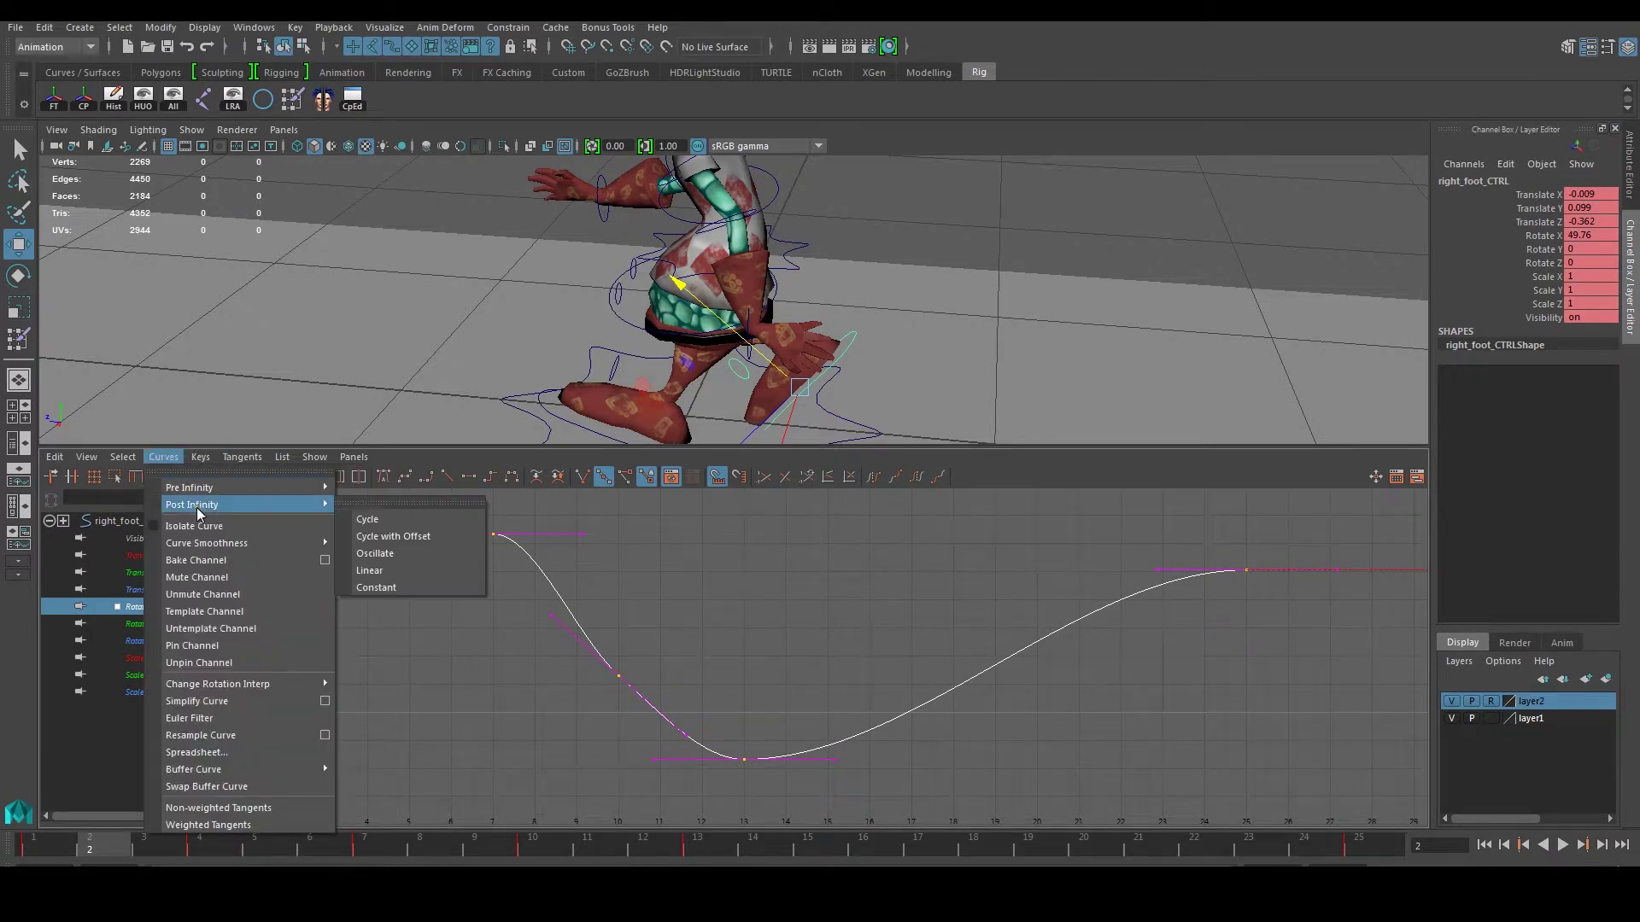
left_click(402, 538)
scroll(646, 607, "down", 5)
left_click(1013, 714)
scroll(1042, 699, "up", 3)
middle_click_drag(1039, 663, 774, 716, "alt")
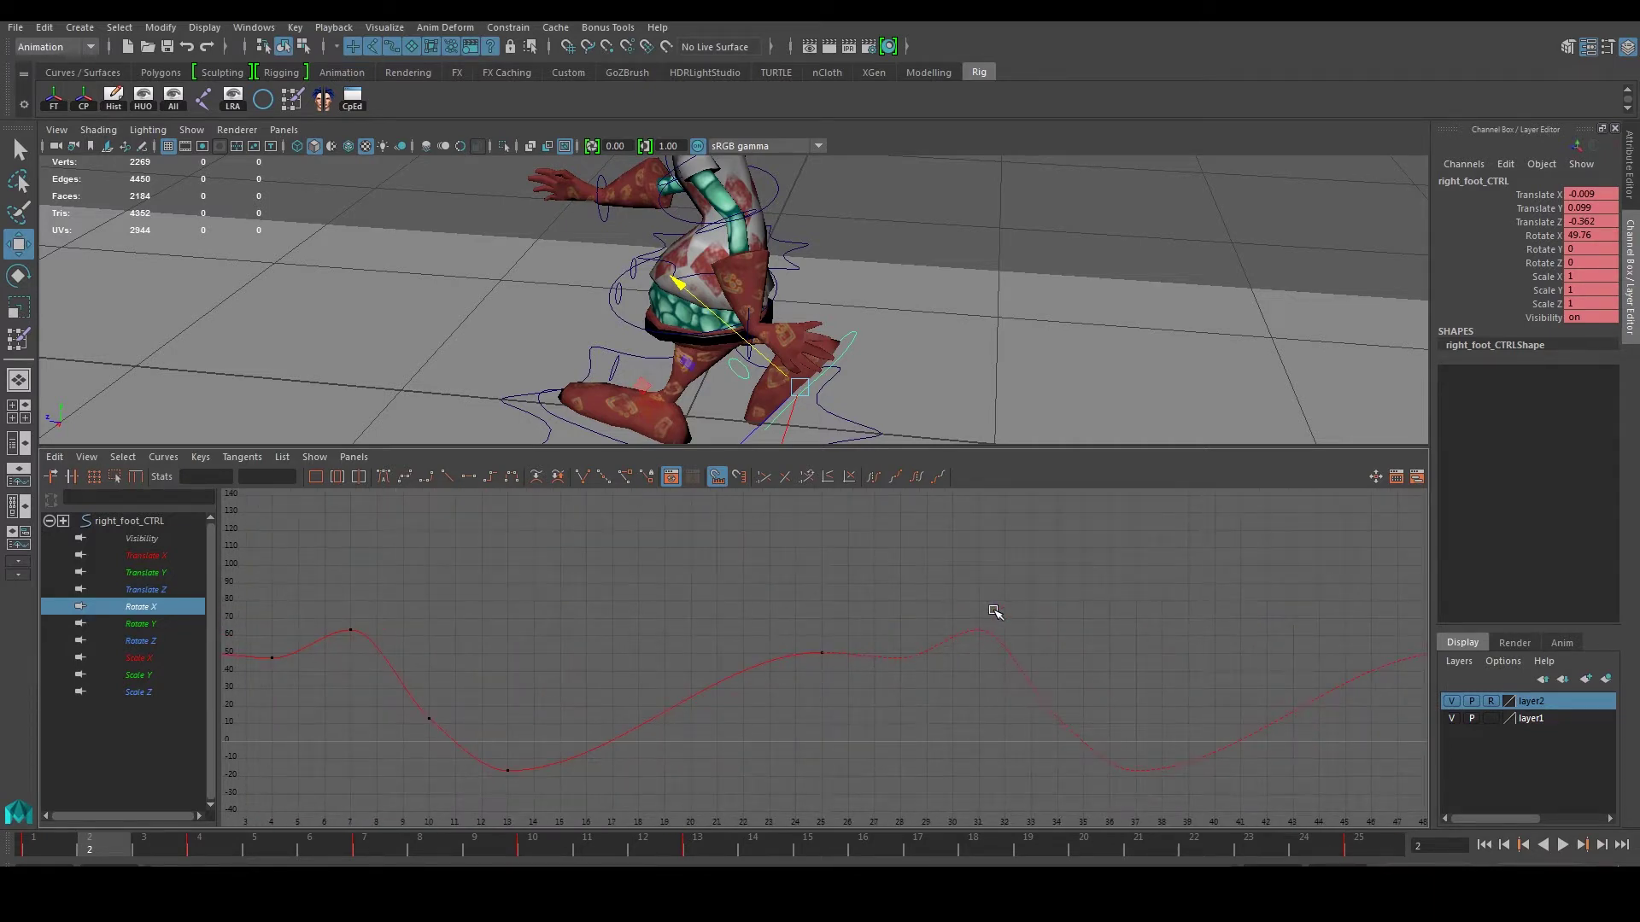
Break the tangents of the right foot's Rotate X key at frame 4 and raise its outgoing handle towards the frame 7 key
middle_click_drag(898, 665, 1026, 596, "alt")
left_click_drag(398, 581, 442, 611)
scroll(443, 611, "up", 3)
middle_click_drag(443, 612, 745, 705, "alt")
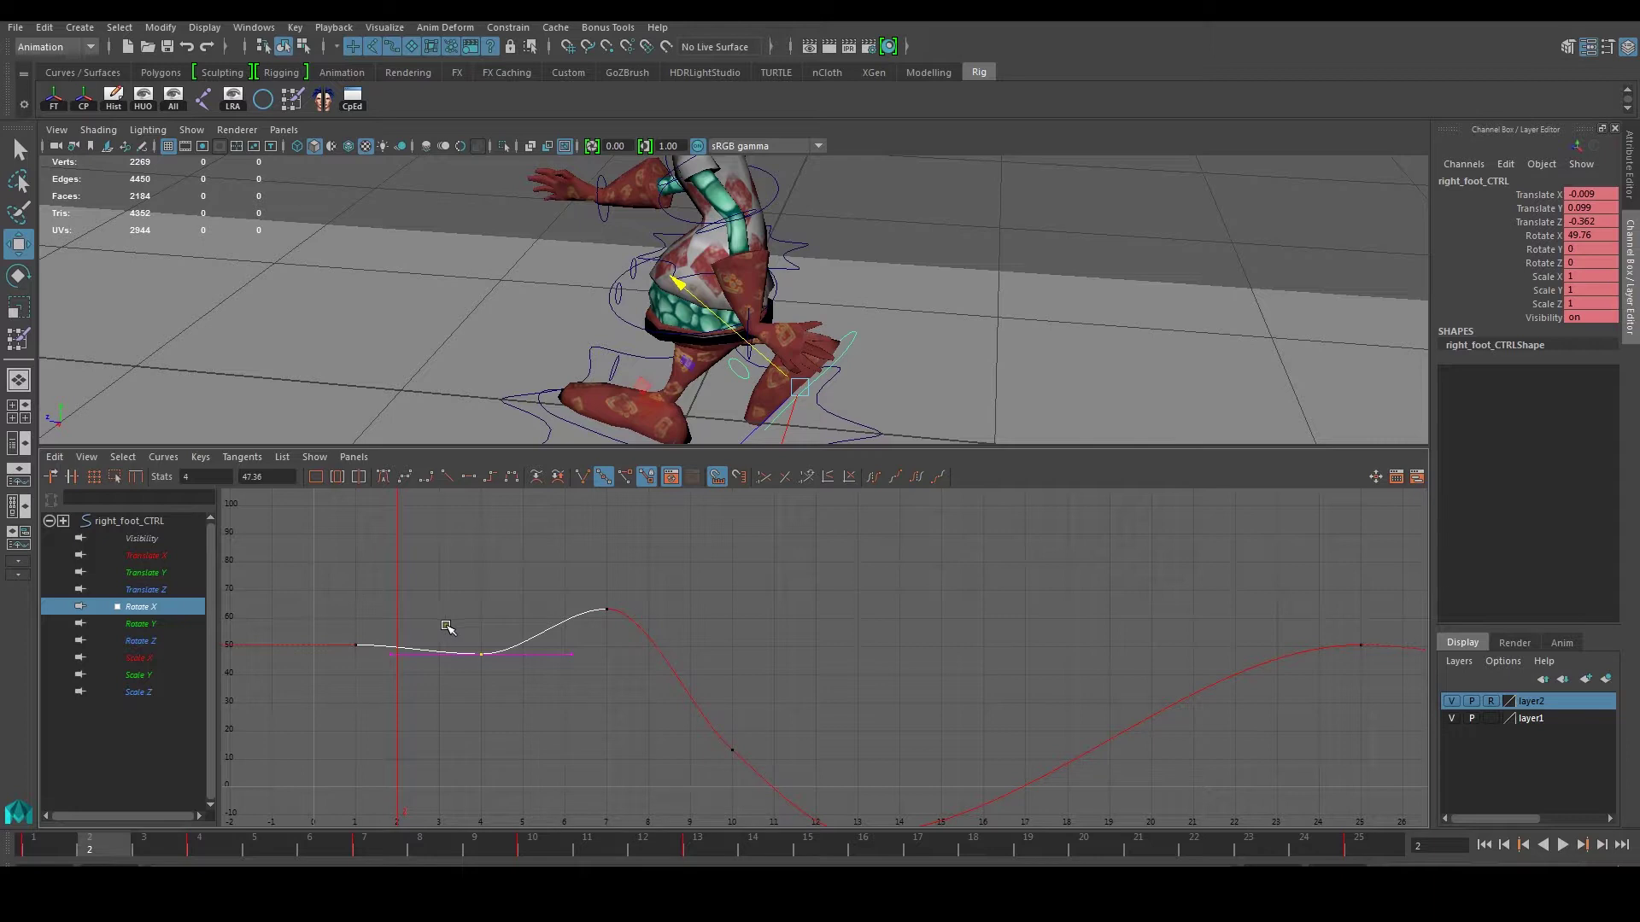
left_click(584, 477)
left_click_drag(384, 639, 398, 666)
left_click_drag(570, 654, 572, 571)
middle_click_drag(572, 570, 586, 597)
middle_click_drag(763, 622, 475, 622, "alt+shift")
middle_click_drag(739, 637, 855, 621, "alt")
left_click_drag(301, 668, 403, 632)
middle_click_drag(536, 656, 511, 598, "alt")
Adjust the tangents of the right foot's Rotate X key at frame 10, steering its outgoing handle into the frame 13 key
left_click_drag(495, 647, 561, 709)
middle_click_drag(580, 700, 521, 662, "alt")
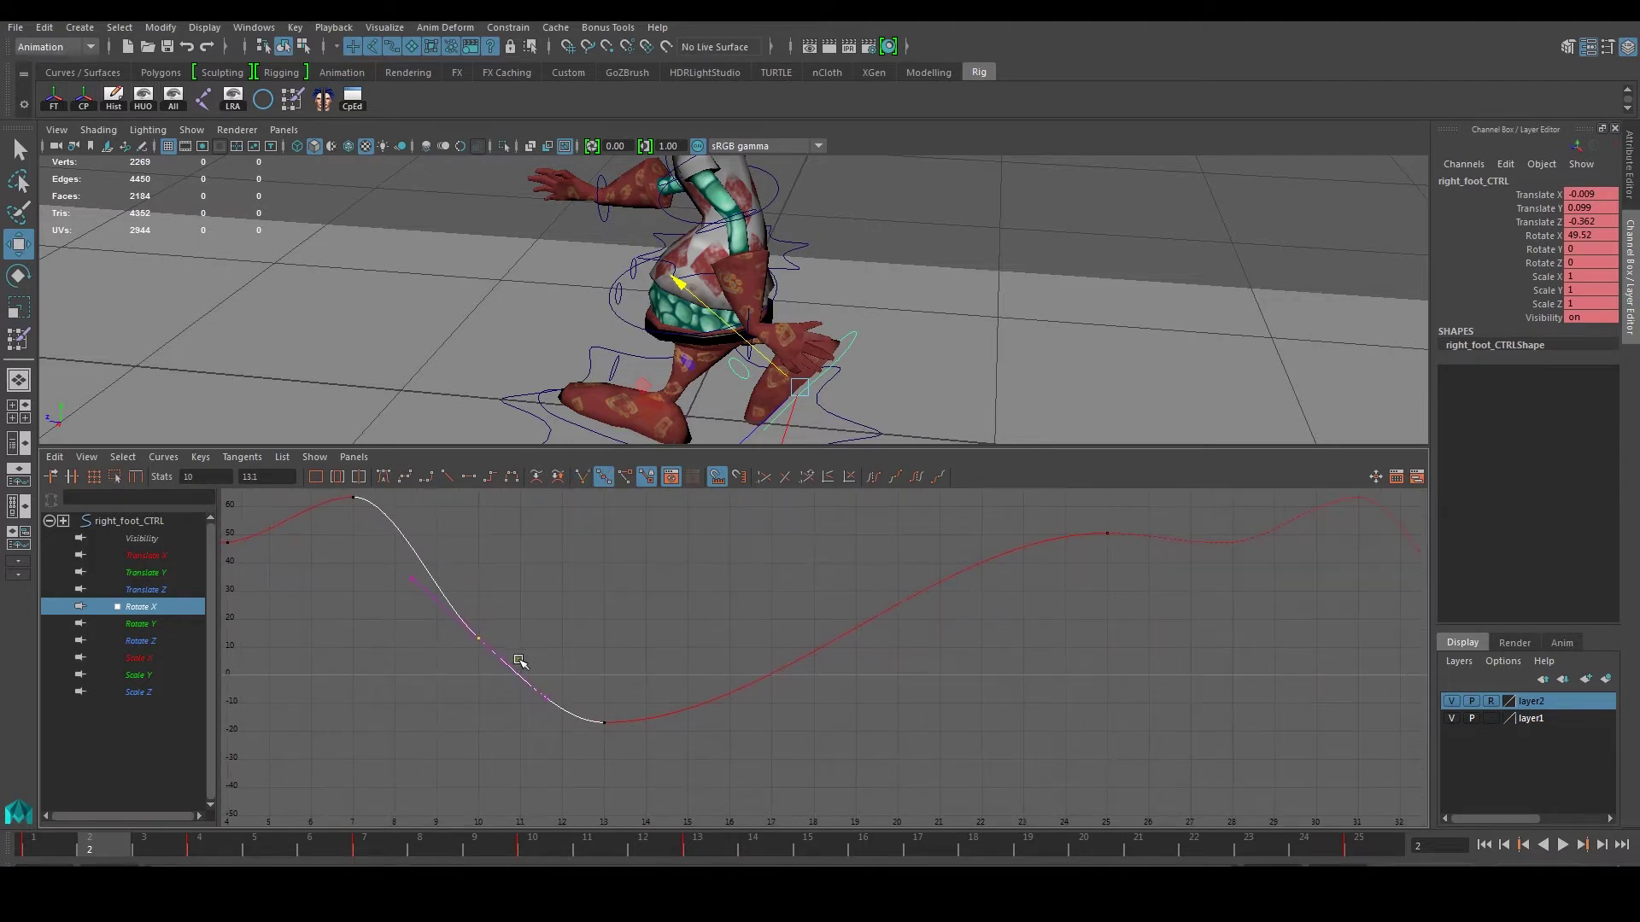
left_click(447, 478)
left_click(554, 689)
left_click_drag(553, 689, 544, 705)
left_click_drag(534, 702, 535, 700)
middle_click_drag(615, 685, 374, 684, "alt")
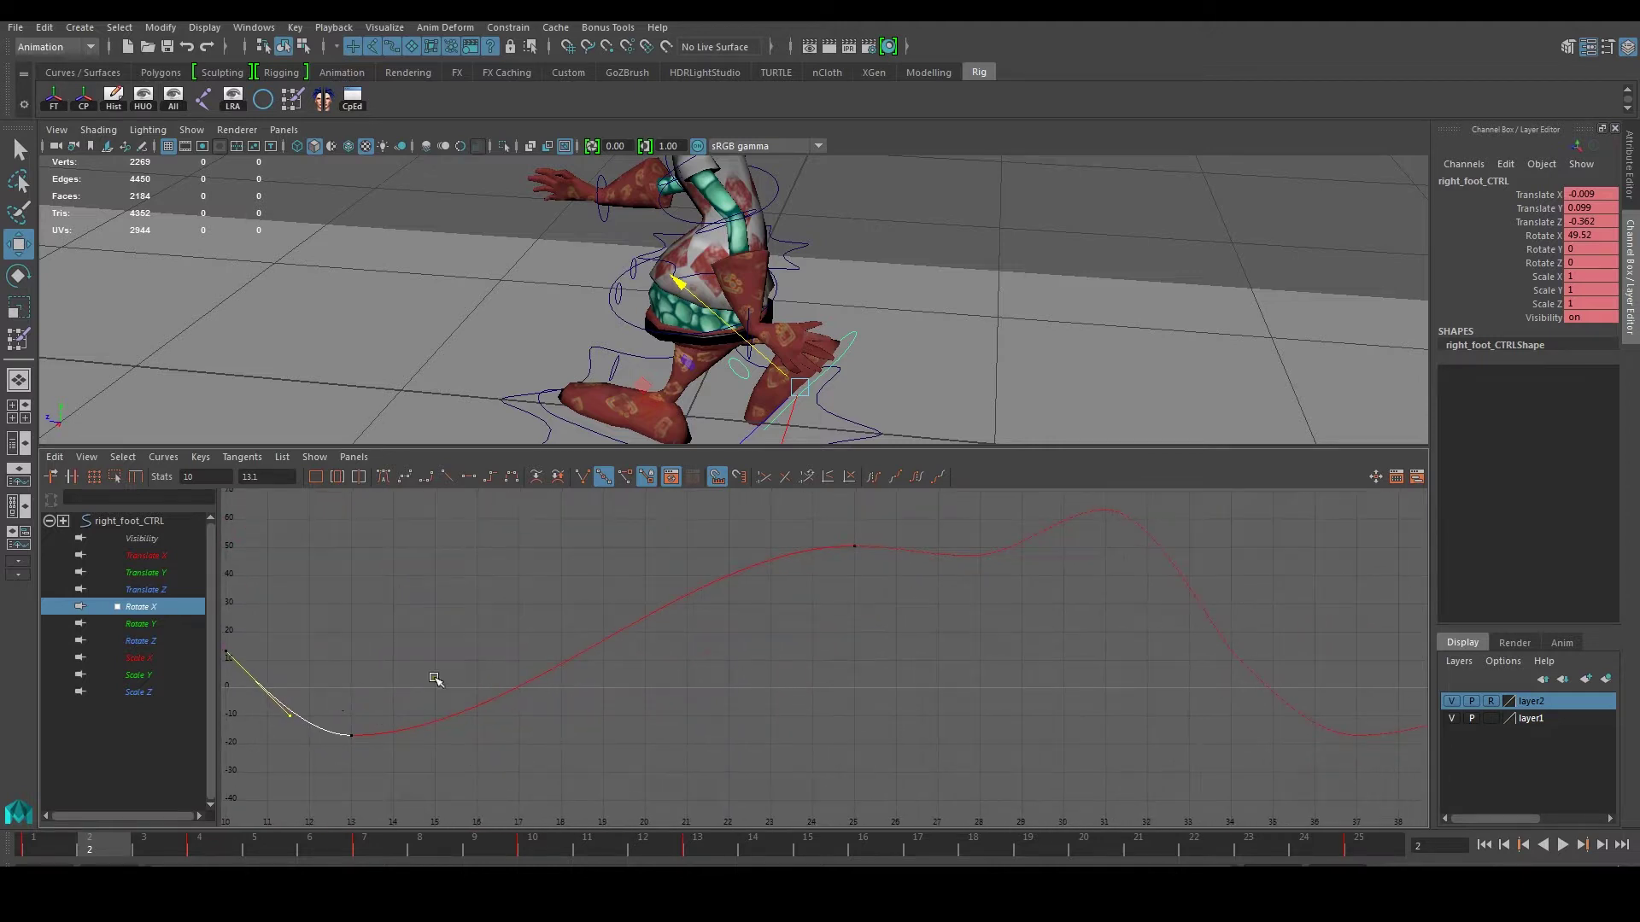
Lower the incoming handle of the right foot's Rotate X key at frame 10 and raise the key to about 14
left_click_drag(294, 727, 297, 720)
middle_click_drag(307, 675, 379, 684, "alt")
left_click_drag(233, 625, 256, 574)
middle_click_drag(244, 593, 243, 601)
left_click_drag(290, 694, 310, 656)
middle_click_drag(306, 659, 304, 657)
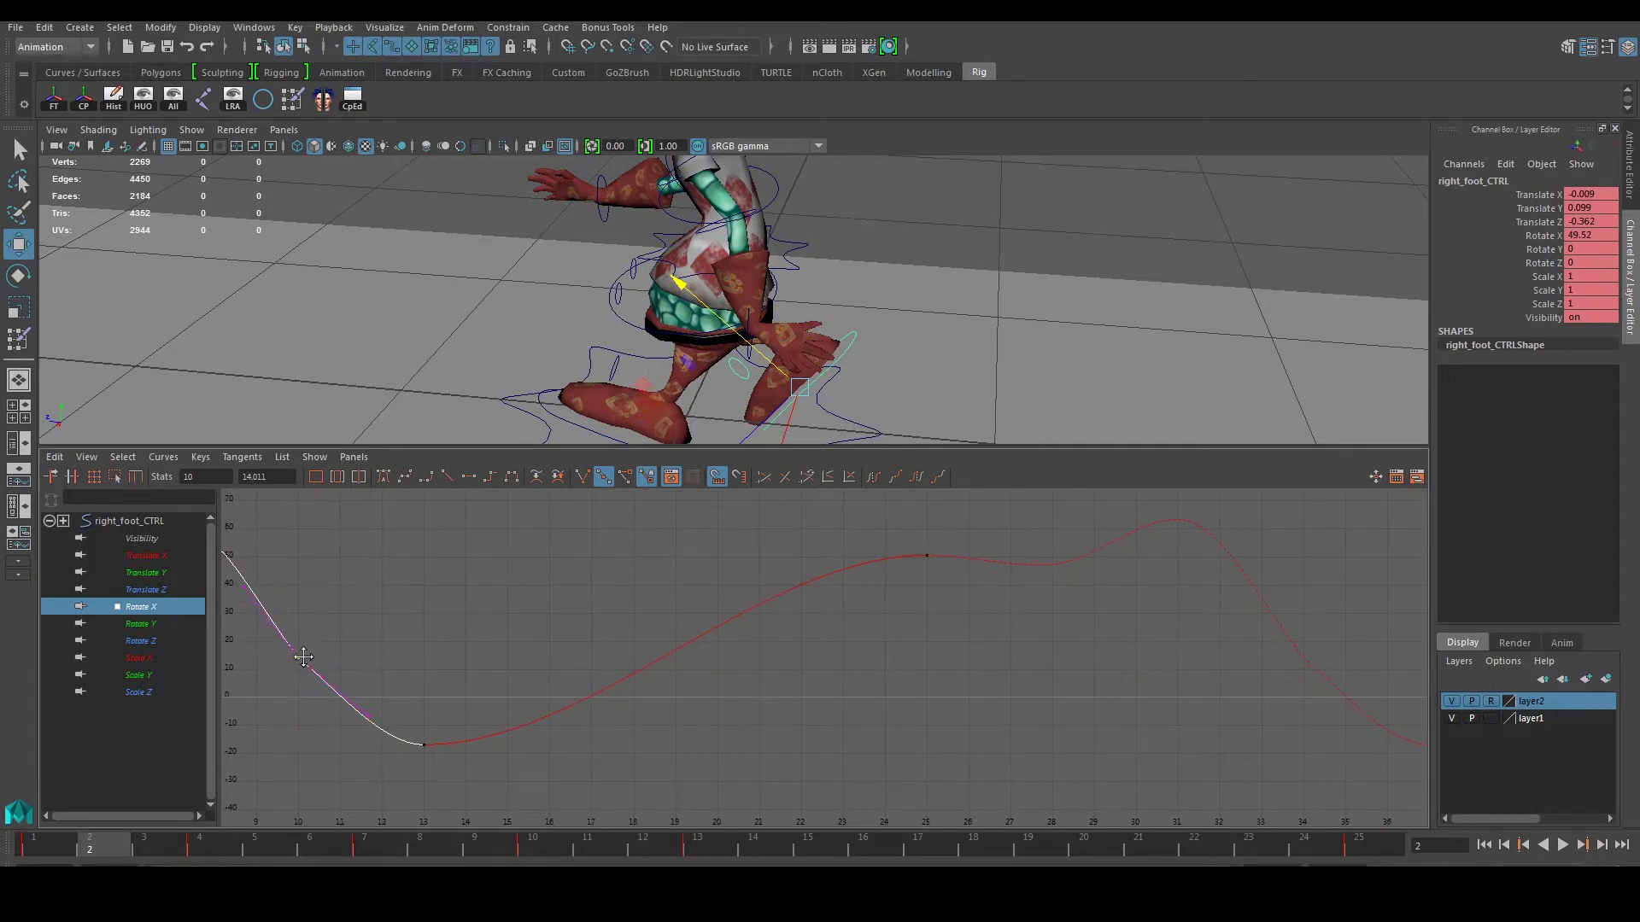
Break the tangents of the right foot's Rotate X key at frame 10, steepen its outgoing handle and shift the incoming one
left_click(582, 484)
mouse_move(369, 716)
left_mouse_down()
mouse_move(388, 743)
mouse_move(352, 743)
left_mouse_up()
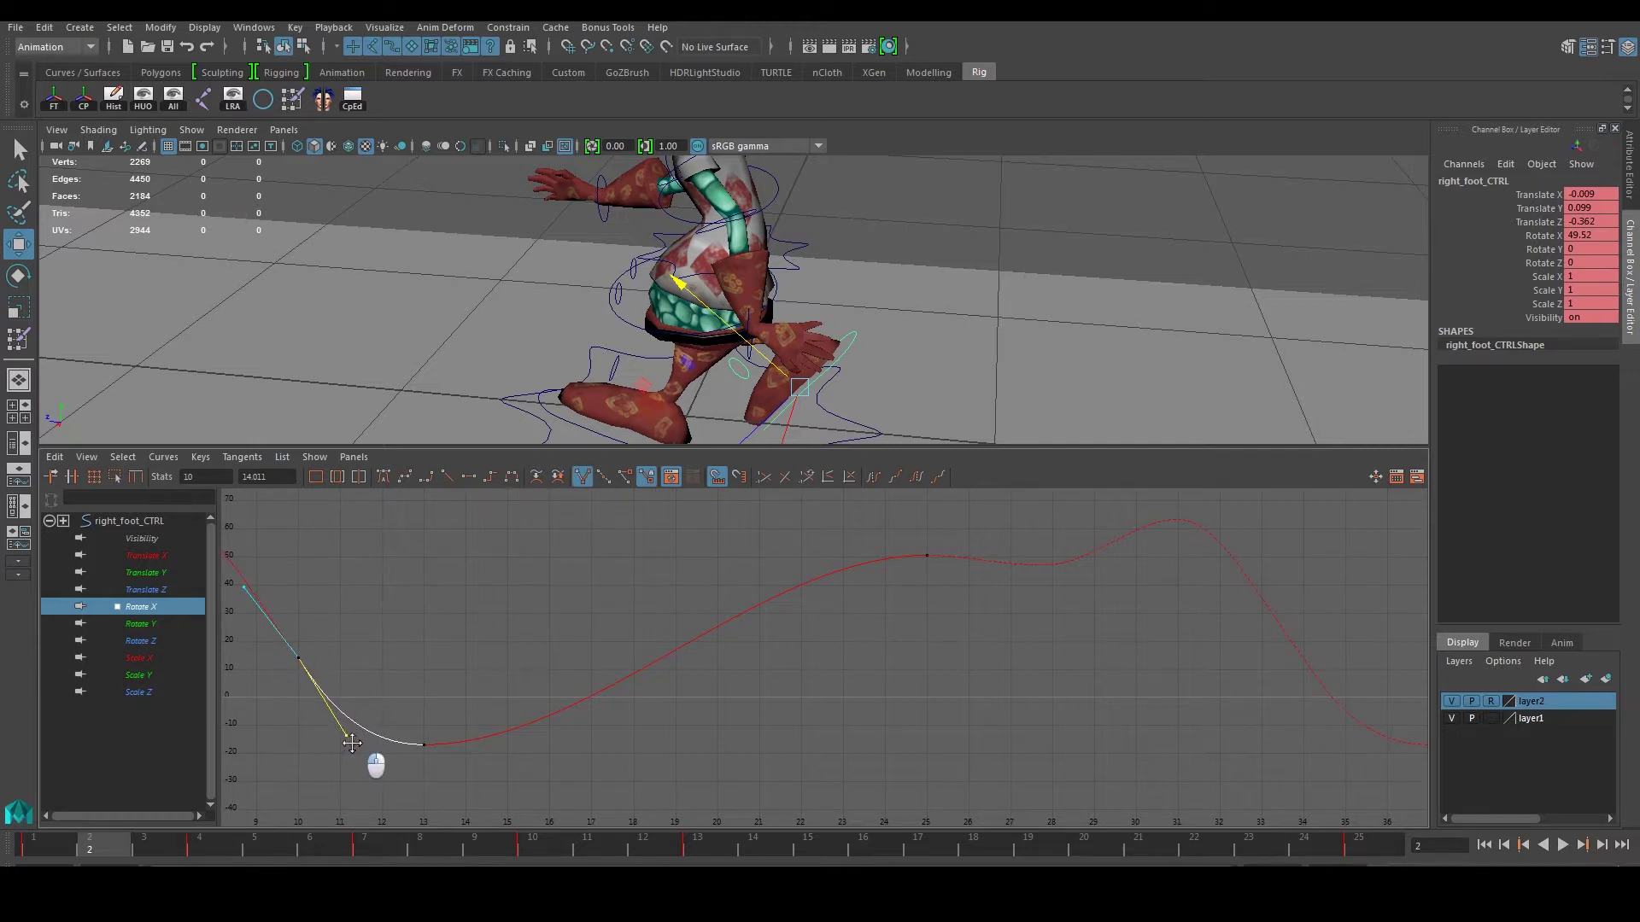
left_click(243, 589)
middle_click_drag(243, 589, 260, 584)
left_click_drag(260, 584, 266, 586)
left_click(434, 621)
middle_click_drag(746, 630, 573, 659, "alt")
right_click_drag(671, 647, 629, 641, "alt")
middle_click_drag(599, 634, 675, 628, "alt")
Examine the right foot's Rotate Y and Rotate Z curves
left_click(187, 630)
right_click_drag(465, 621, 501, 619, "alt")
middle_click_drag(502, 618, 739, 565, "alt")
right_click_drag(555, 605, 606, 604, "alt")
middle_click_drag(609, 607, 882, 615, "alt")
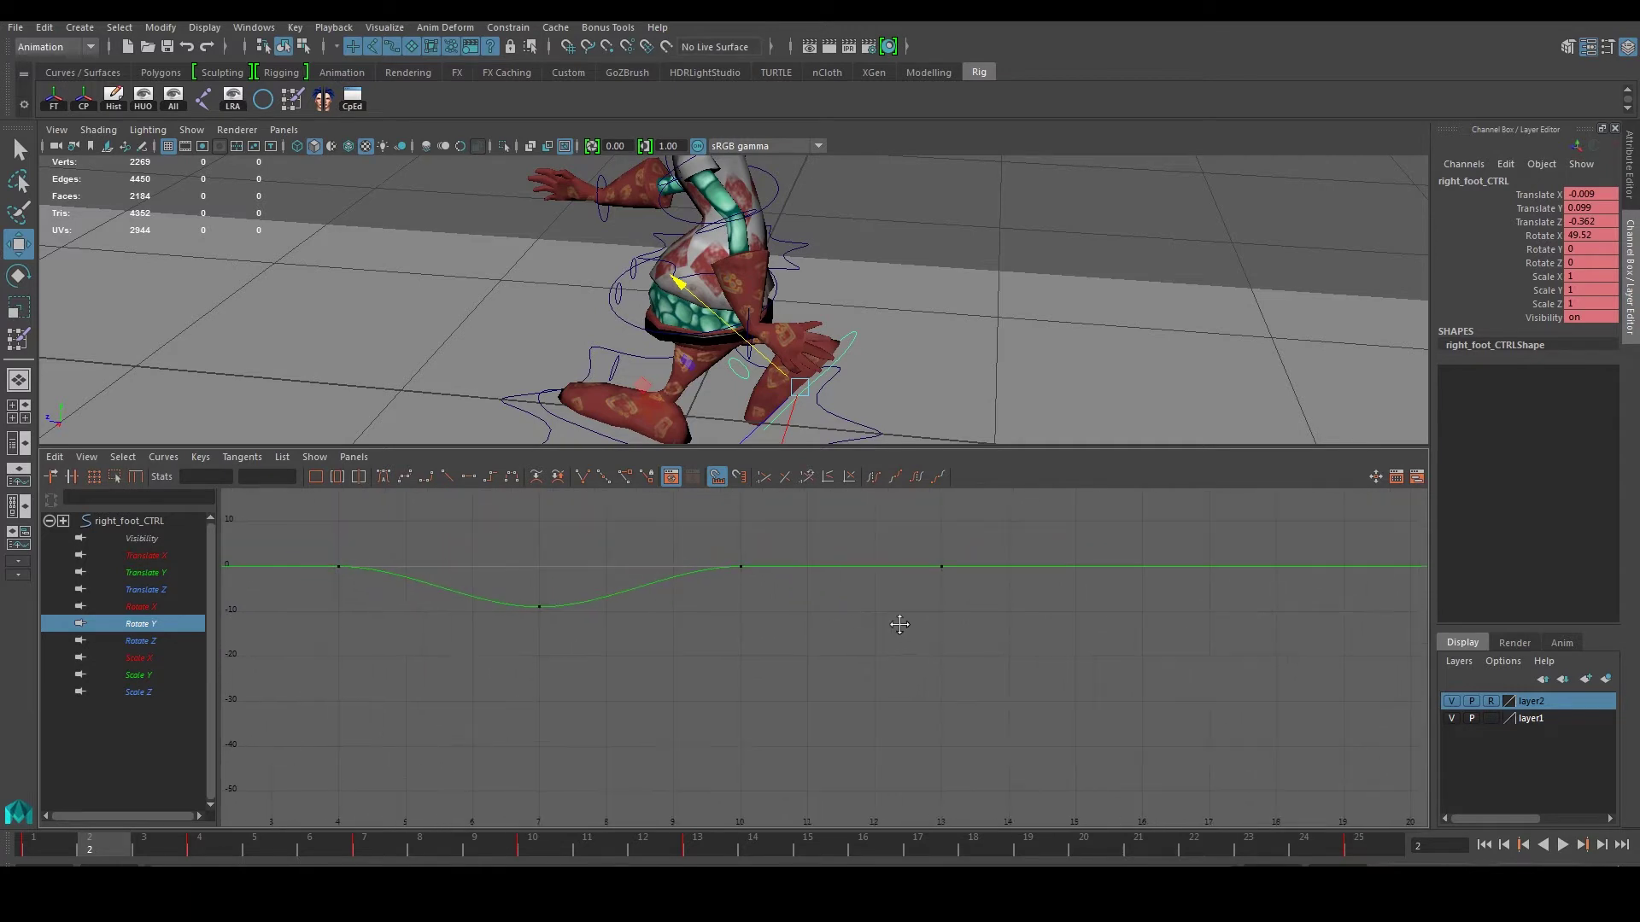
left_click(142, 641)
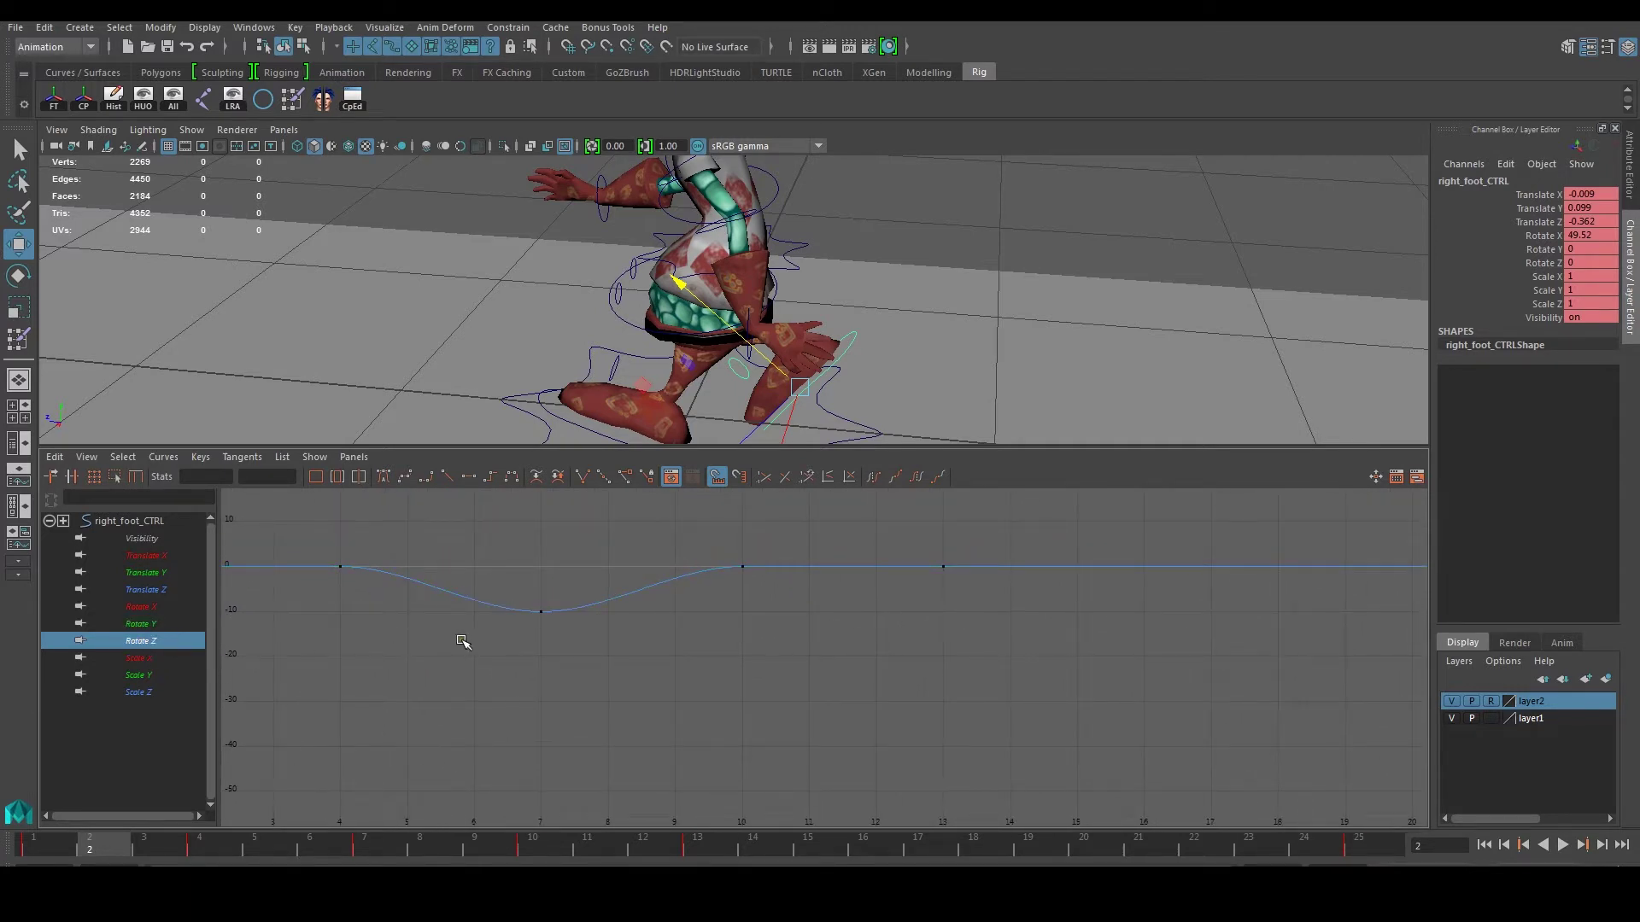
Select the right knee control and check whether it has animation curves
left_click_drag(878, 368, 788, 282, "alt")
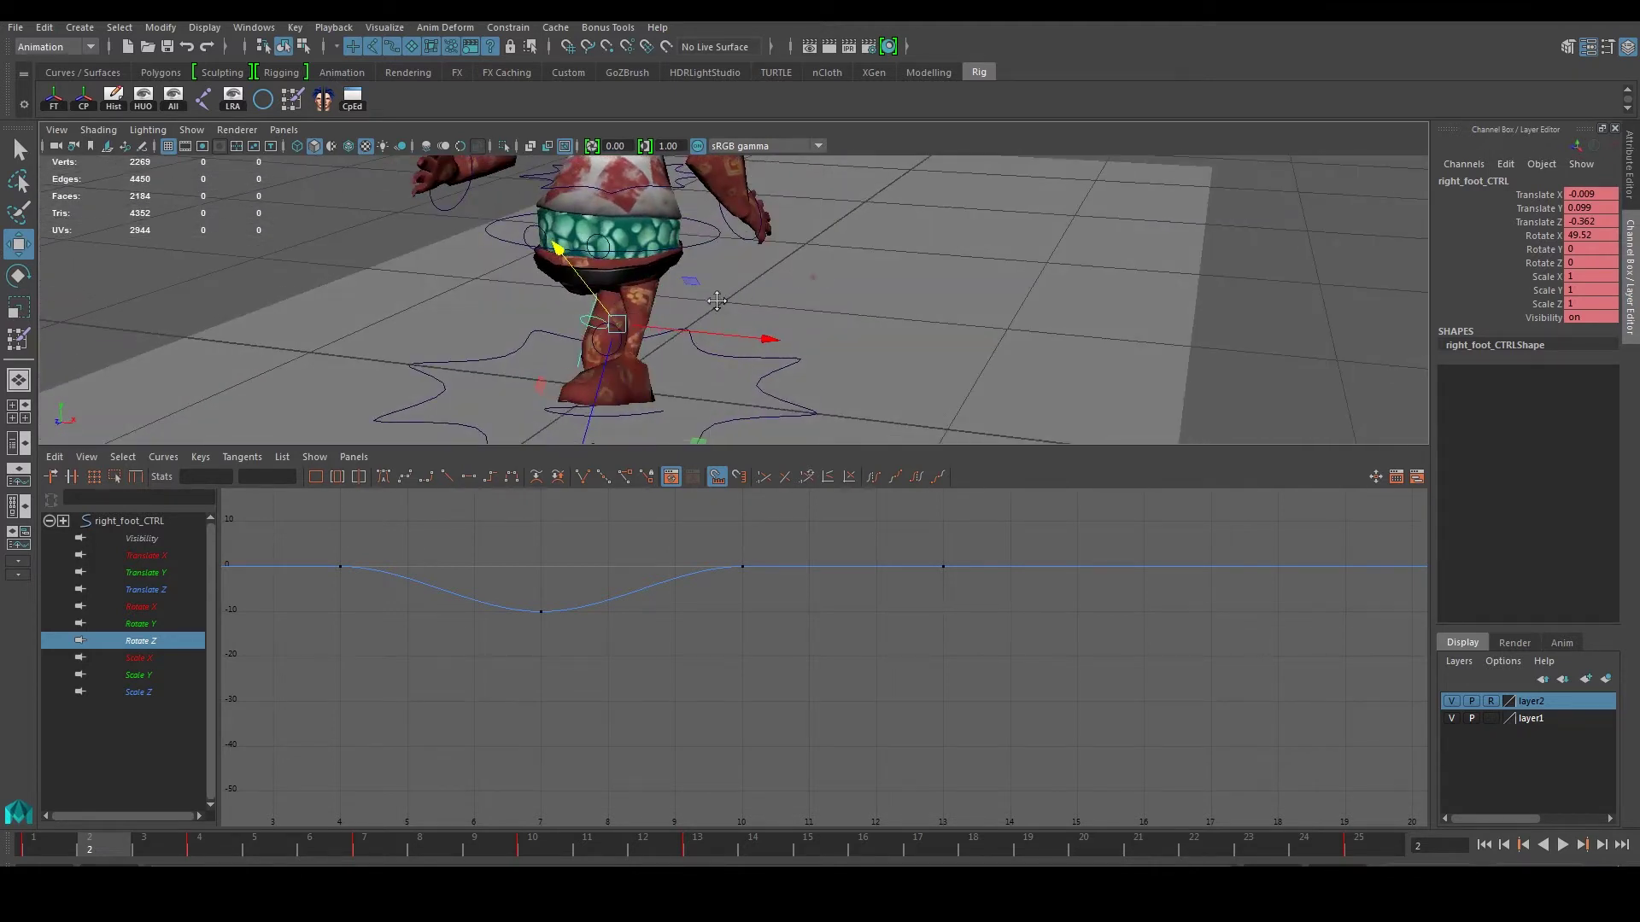
middle_click_drag(717, 299, 690, 239, "alt")
left_click(567, 257)
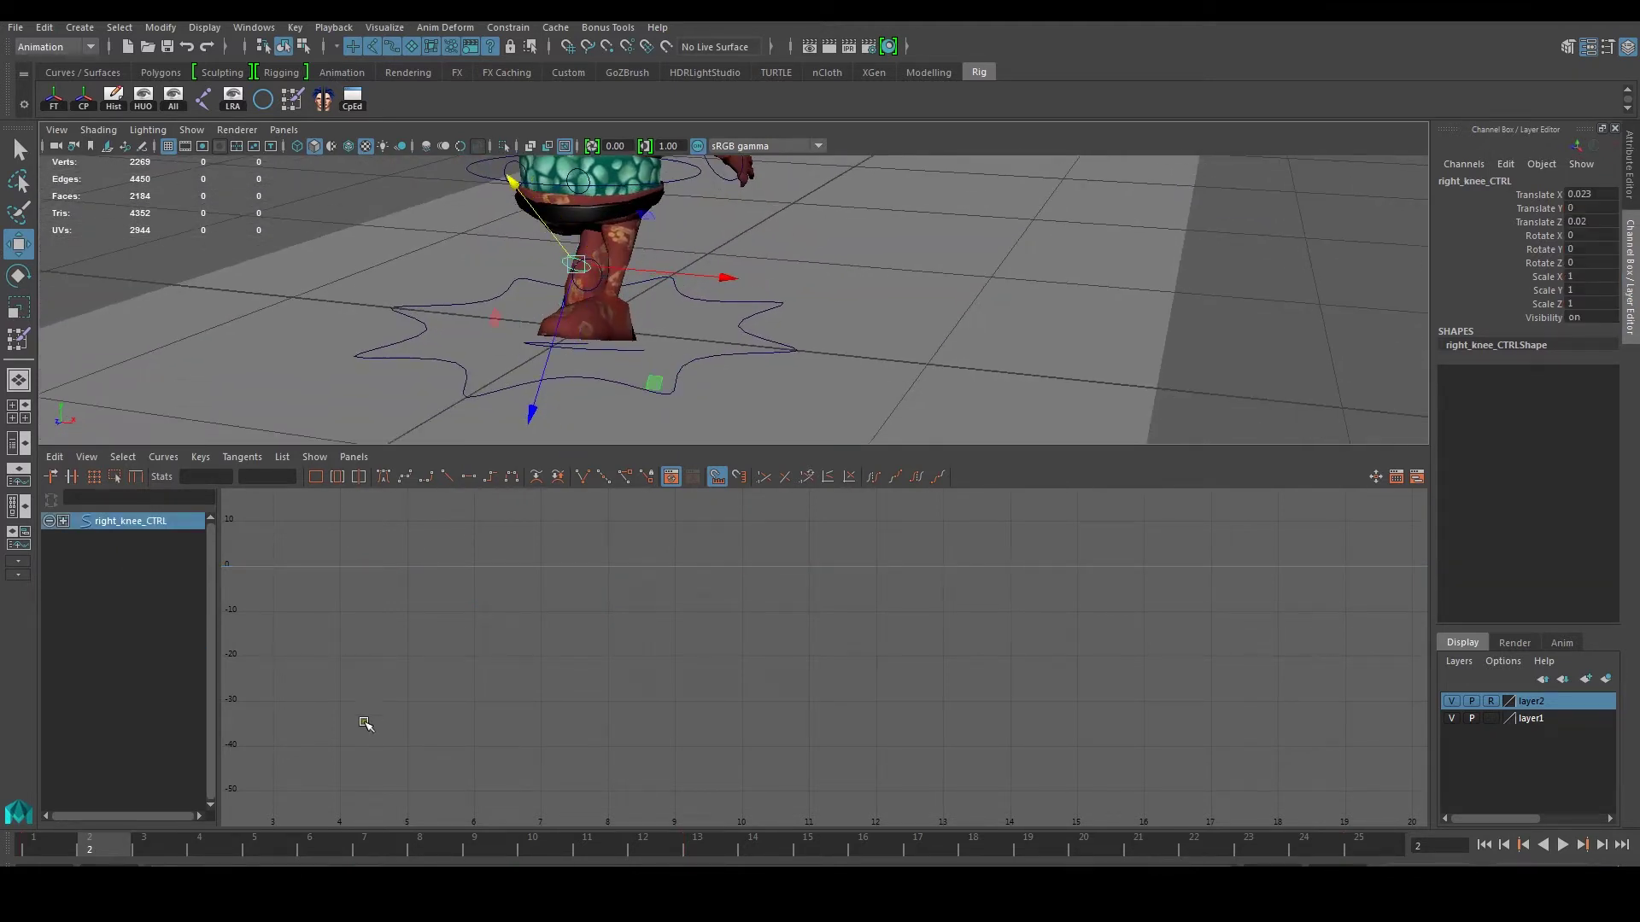
left_click_drag(658, 331, 615, 350, "alt")
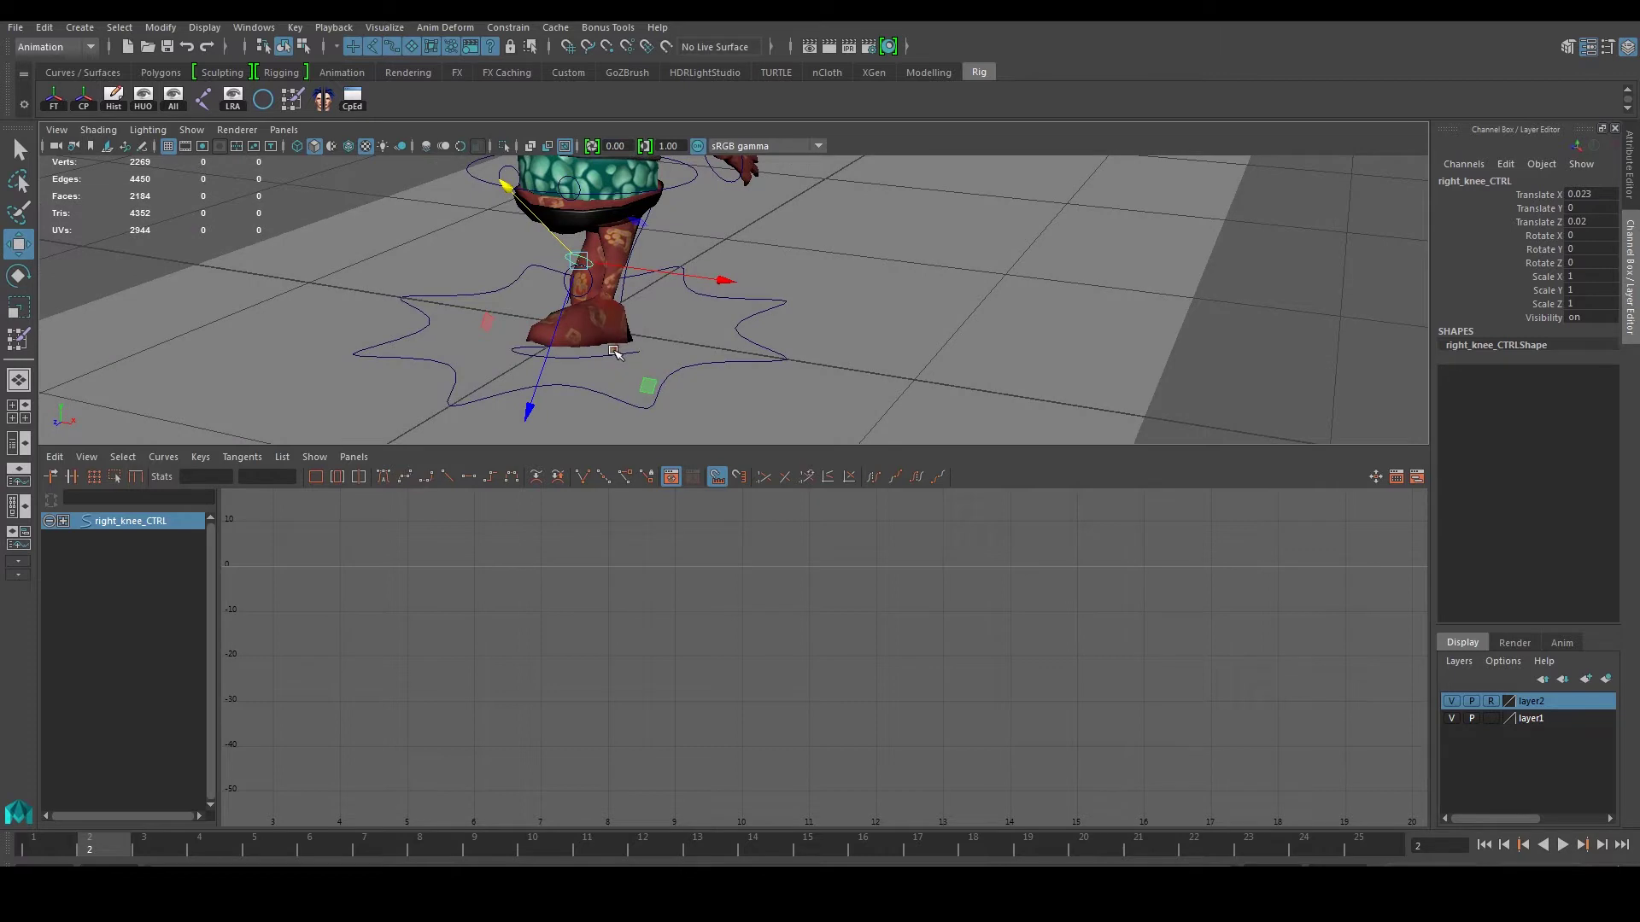
Select the left foot control and set the post infinity of its Rotate X curve to Cycle with Offset
left_click(613, 353)
scroll(564, 560, "down", 5)
middle_click_drag(592, 566, 544, 612, "alt")
left_click(156, 605)
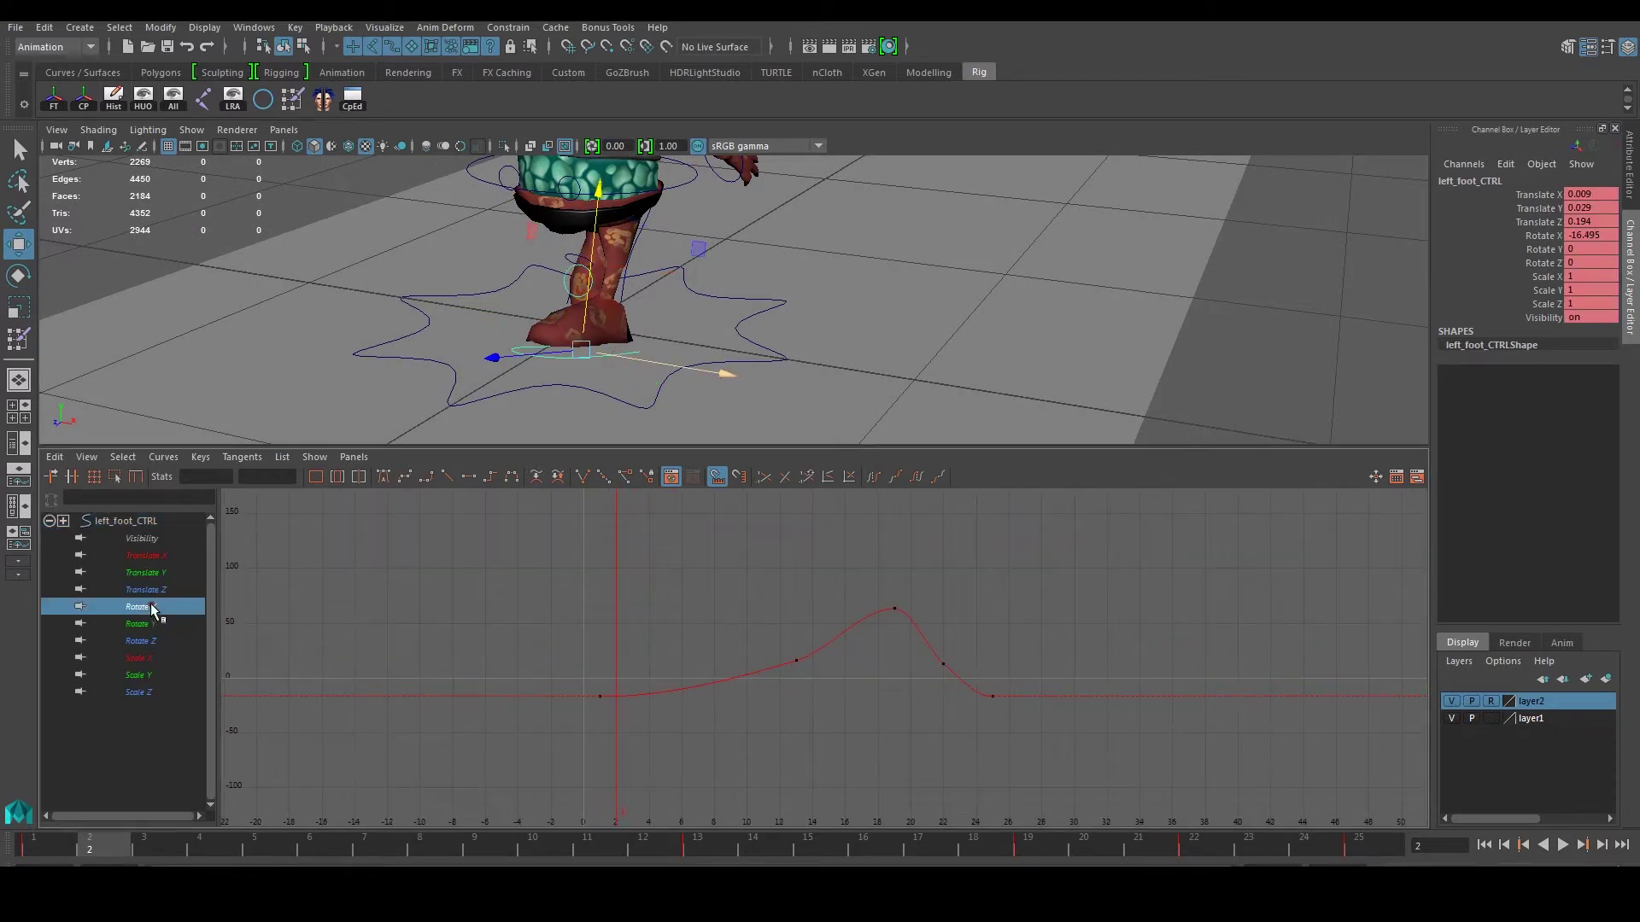
key("f")
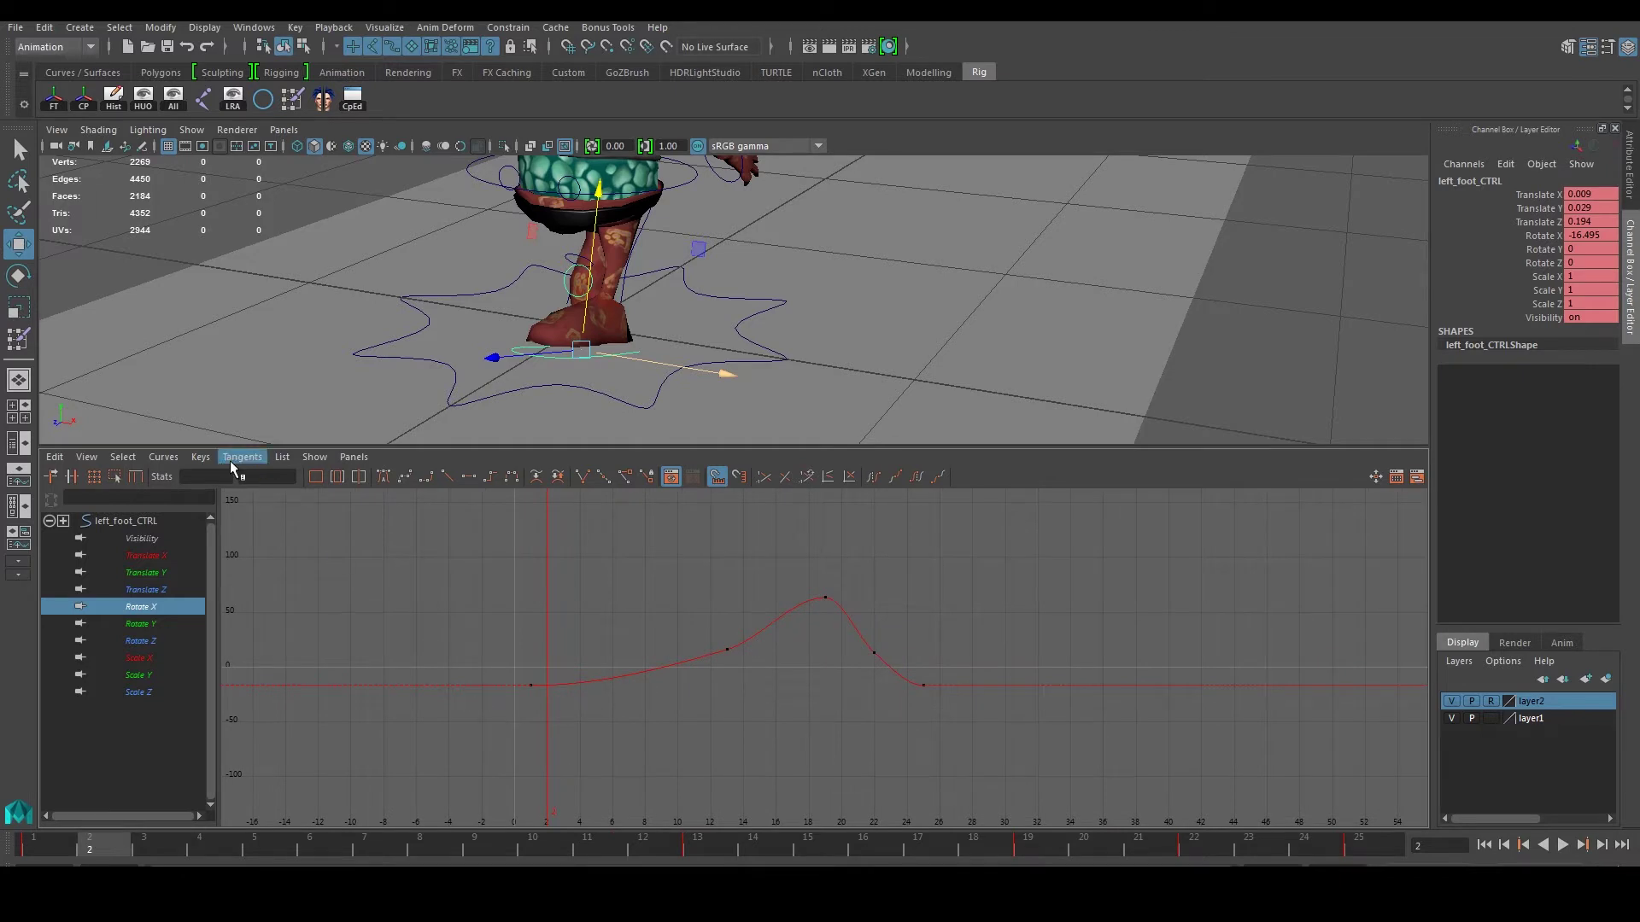
left_click(163, 457)
mouse_move(197, 506)
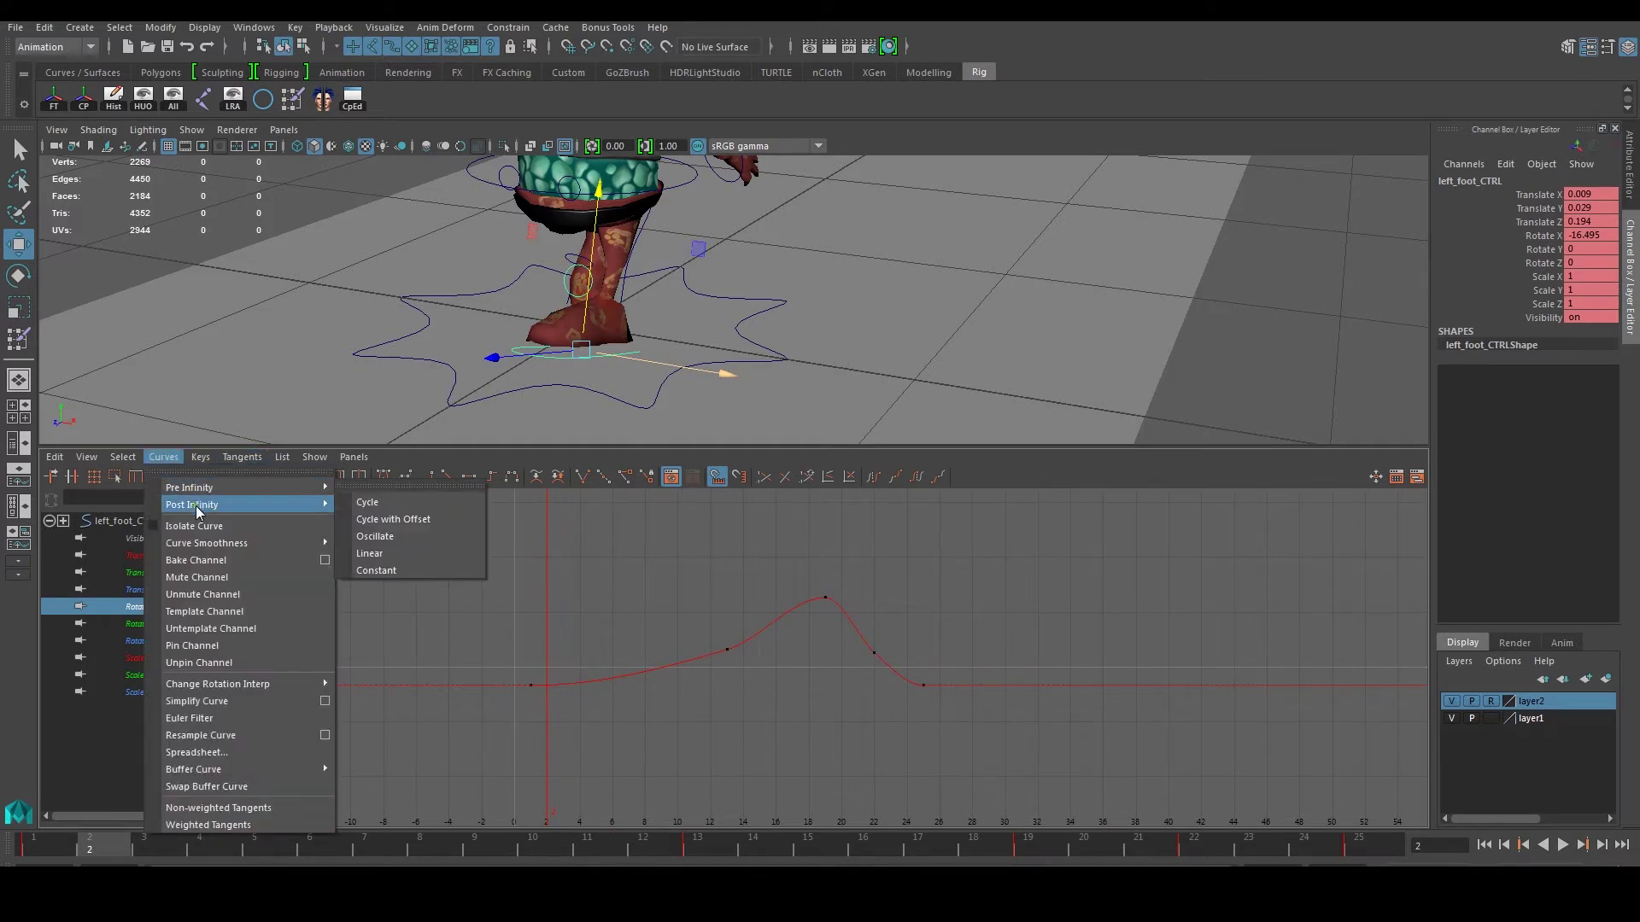
left_click(381, 516)
Break the tangents of the left foot's Rotate X key at frame 22 and lower its outgoing handle
scroll(854, 723, "up", 1)
middle_click_drag(1003, 709, 816, 696, "alt")
scroll(751, 686, "up", 1)
left_click_drag(592, 666, 703, 608)
middle_click_drag(702, 608, 681, 664, "alt")
left_click(580, 479)
left_click_drag(655, 709, 704, 772)
middle_click_drag(703, 754, 700, 767)
Reshape the incoming handle of the left foot's Rotate X key at frame 22, moving it up and back towards frame 19
left_click_drag(592, 647, 548, 618)
middle_click_drag(567, 632, 521, 599)
scroll(596, 625, "down", 3)
scroll(534, 603, "up", 5)
left_click_drag(382, 664, 379, 666)
middle_click_drag(611, 611, 517, 596, "alt")
scroll(516, 596, "down", 4)
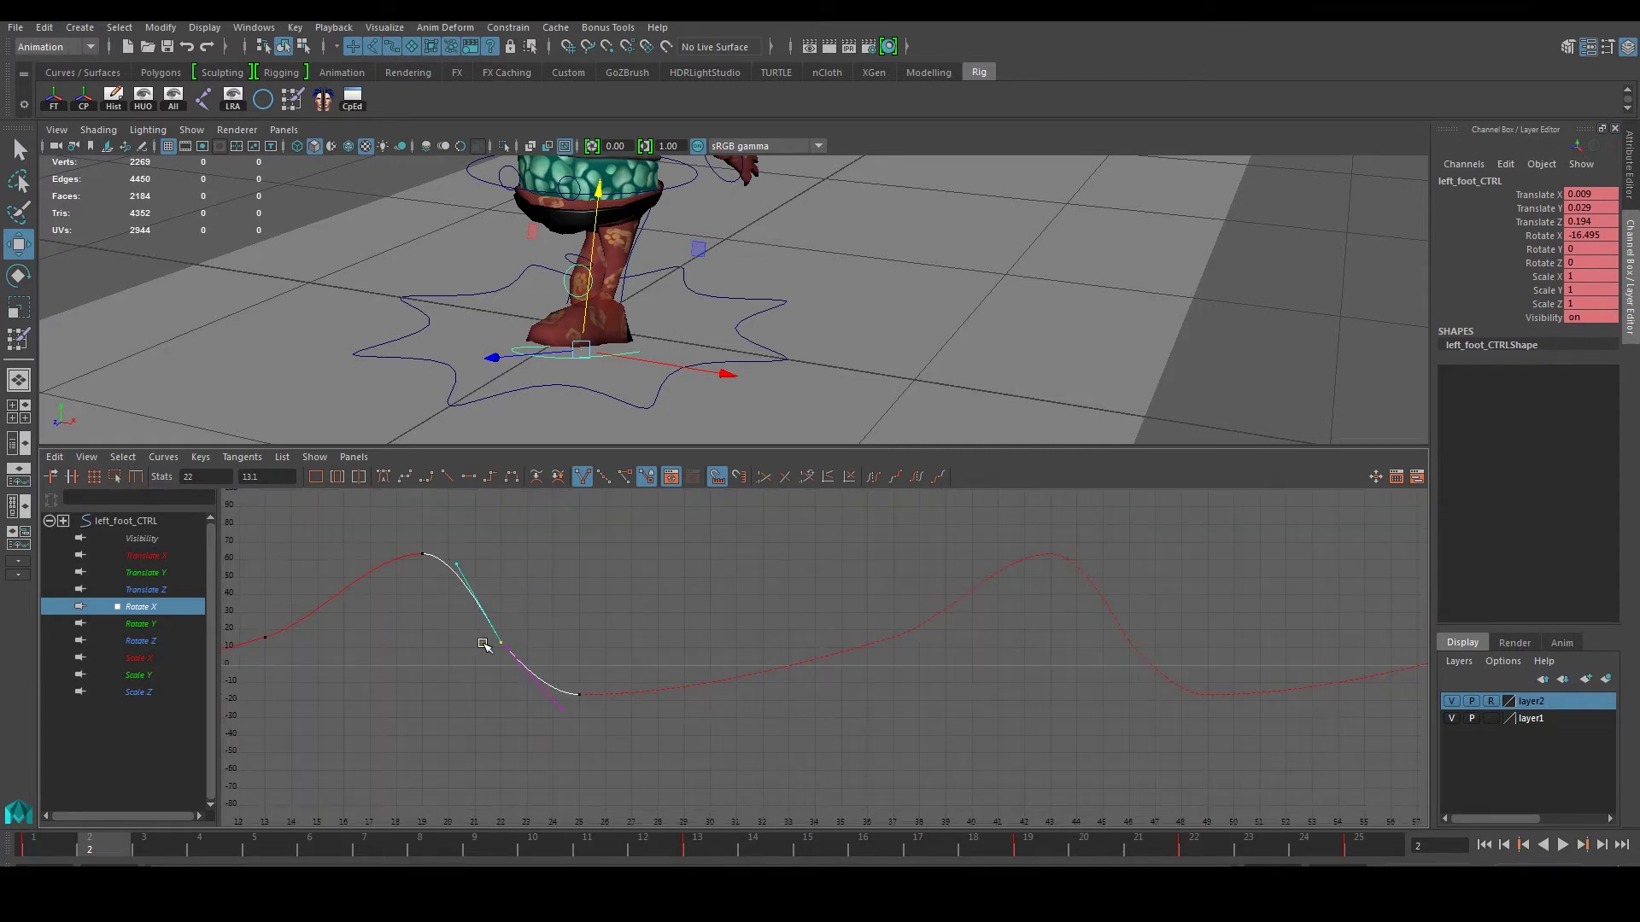
Raise the left foot's Rotate X key at frame 22 to about 14.56 and refine its outgoing handle
middle_click_drag(507, 640, 508, 638)
left_click(469, 686)
left_click_drag(473, 663, 524, 631)
left_click_drag(560, 699, 552, 724)
middle_click_drag(554, 725, 557, 727)
middle_click_drag(549, 721, 562, 703)
key("ctrl+z")
middle_click_drag(1111, 626, 1008, 596, "alt")
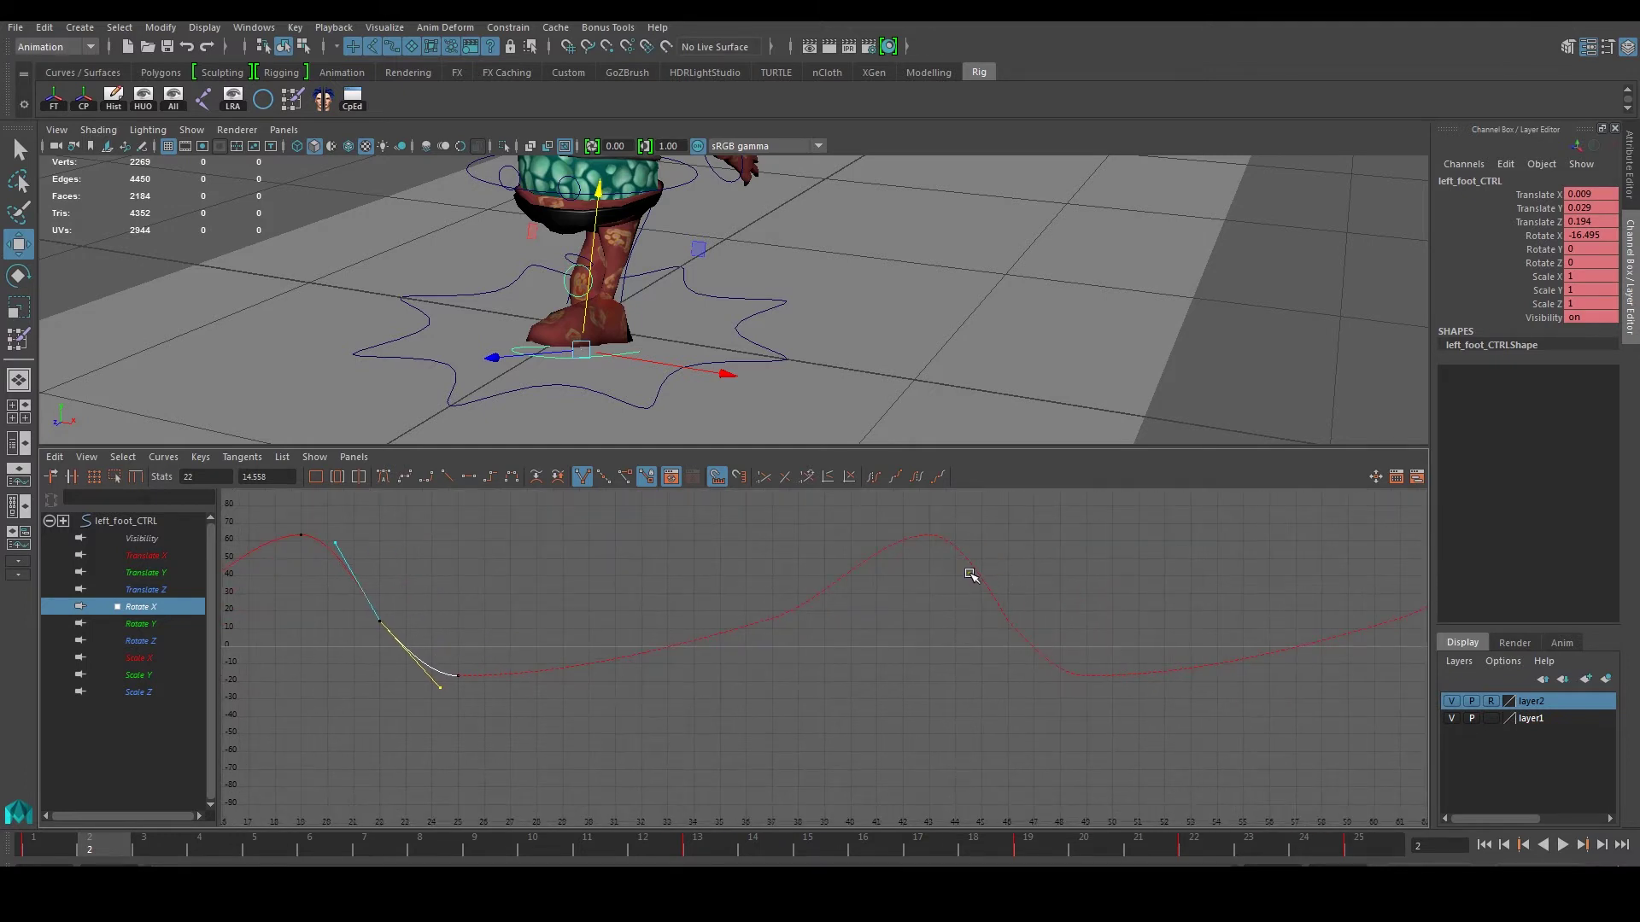
middle_click_drag(440, 688, 427, 701)
Break the tangents of the left foot's Rotate X key at frame 13, raise its outgoing handle and lower the incoming one
middle_click_drag(539, 644, 755, 671, "alt")
left_click_drag(339, 622, 402, 682)
left_click(582, 478)
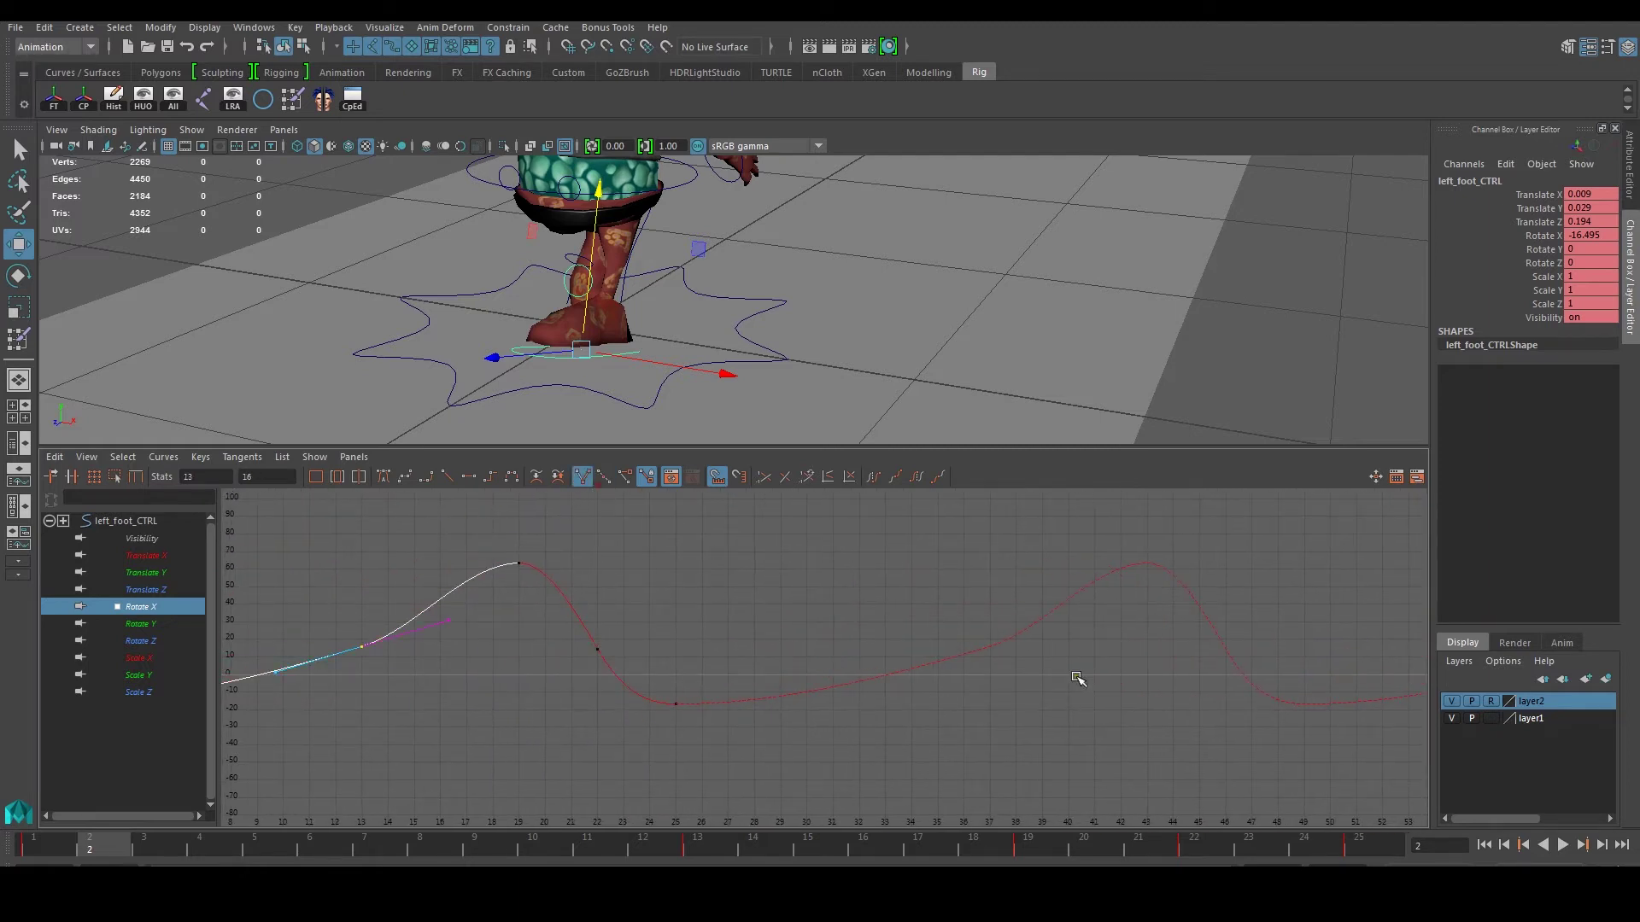
middle_click_drag(410, 622, 446, 605)
left_click(275, 672)
middle_click_drag(275, 672, 276, 693)
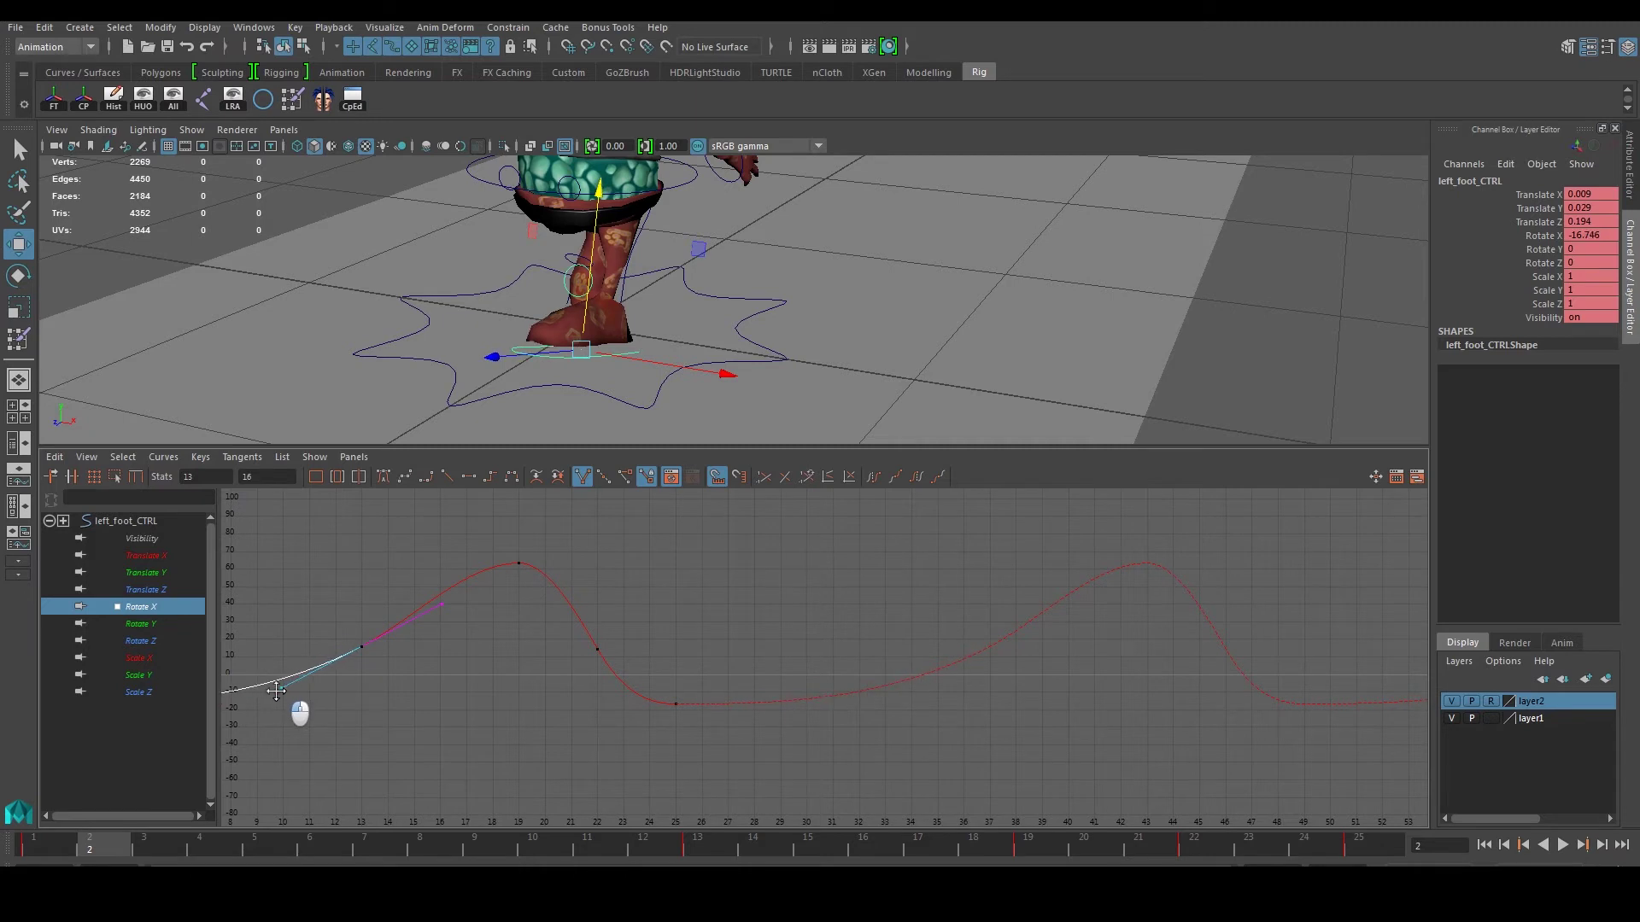
Deselect the foot key and control, enlarge the perspective view, and play the walk cycle to review it from several angles
left_click(594, 569)
scroll(642, 592, "down", 5)
middle_click_drag(654, 598, 690, 611, "alt")
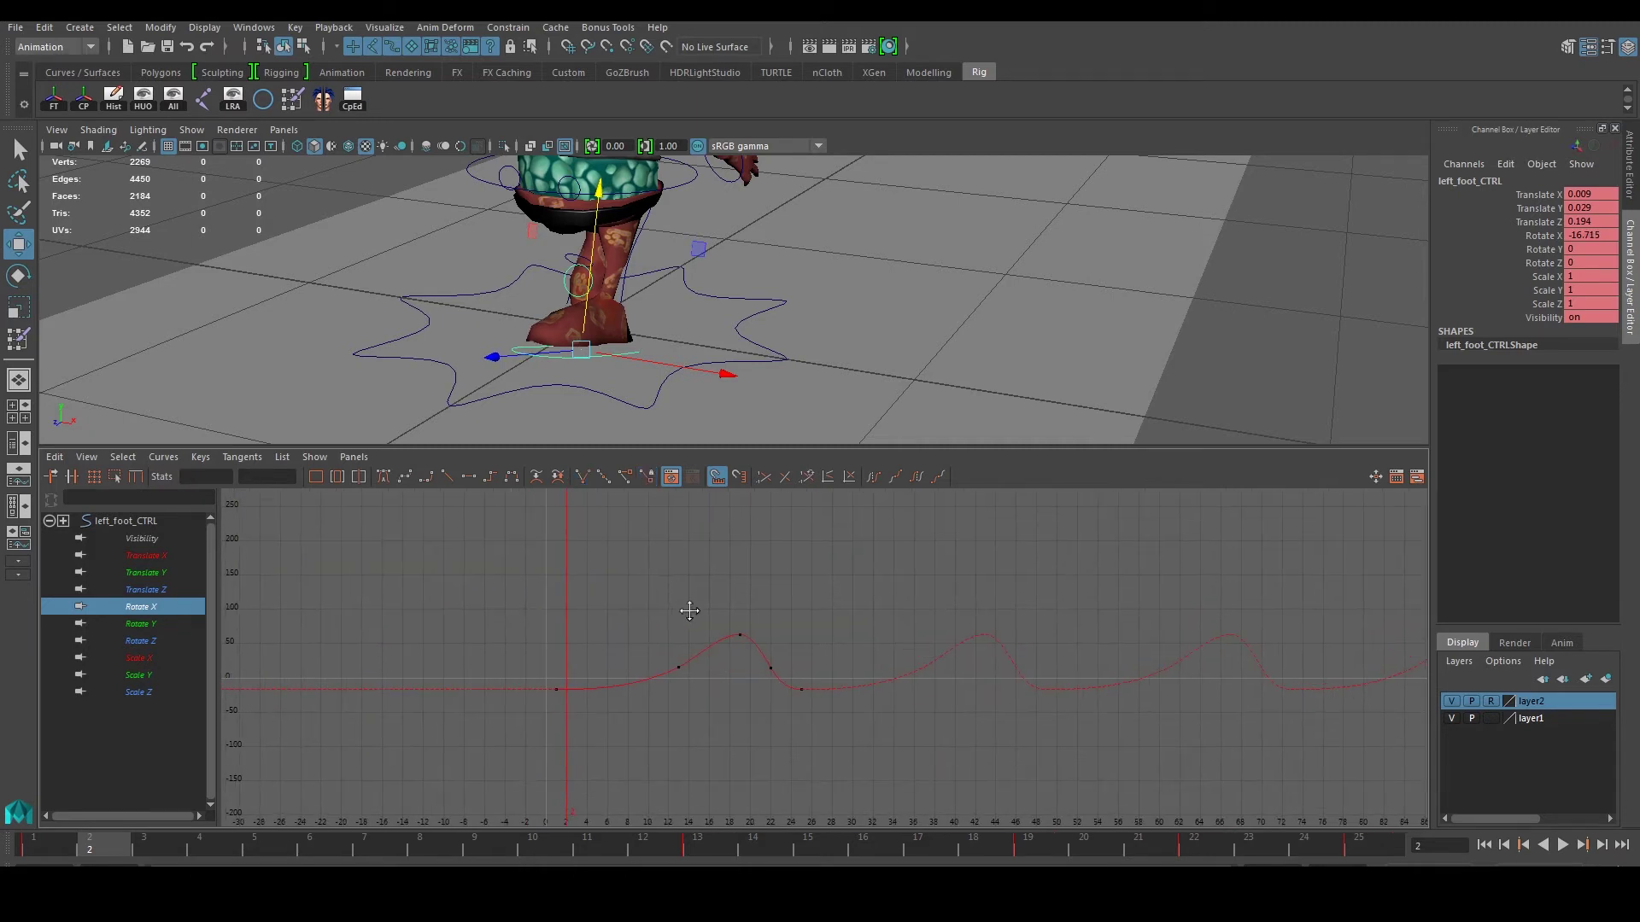
key("space")
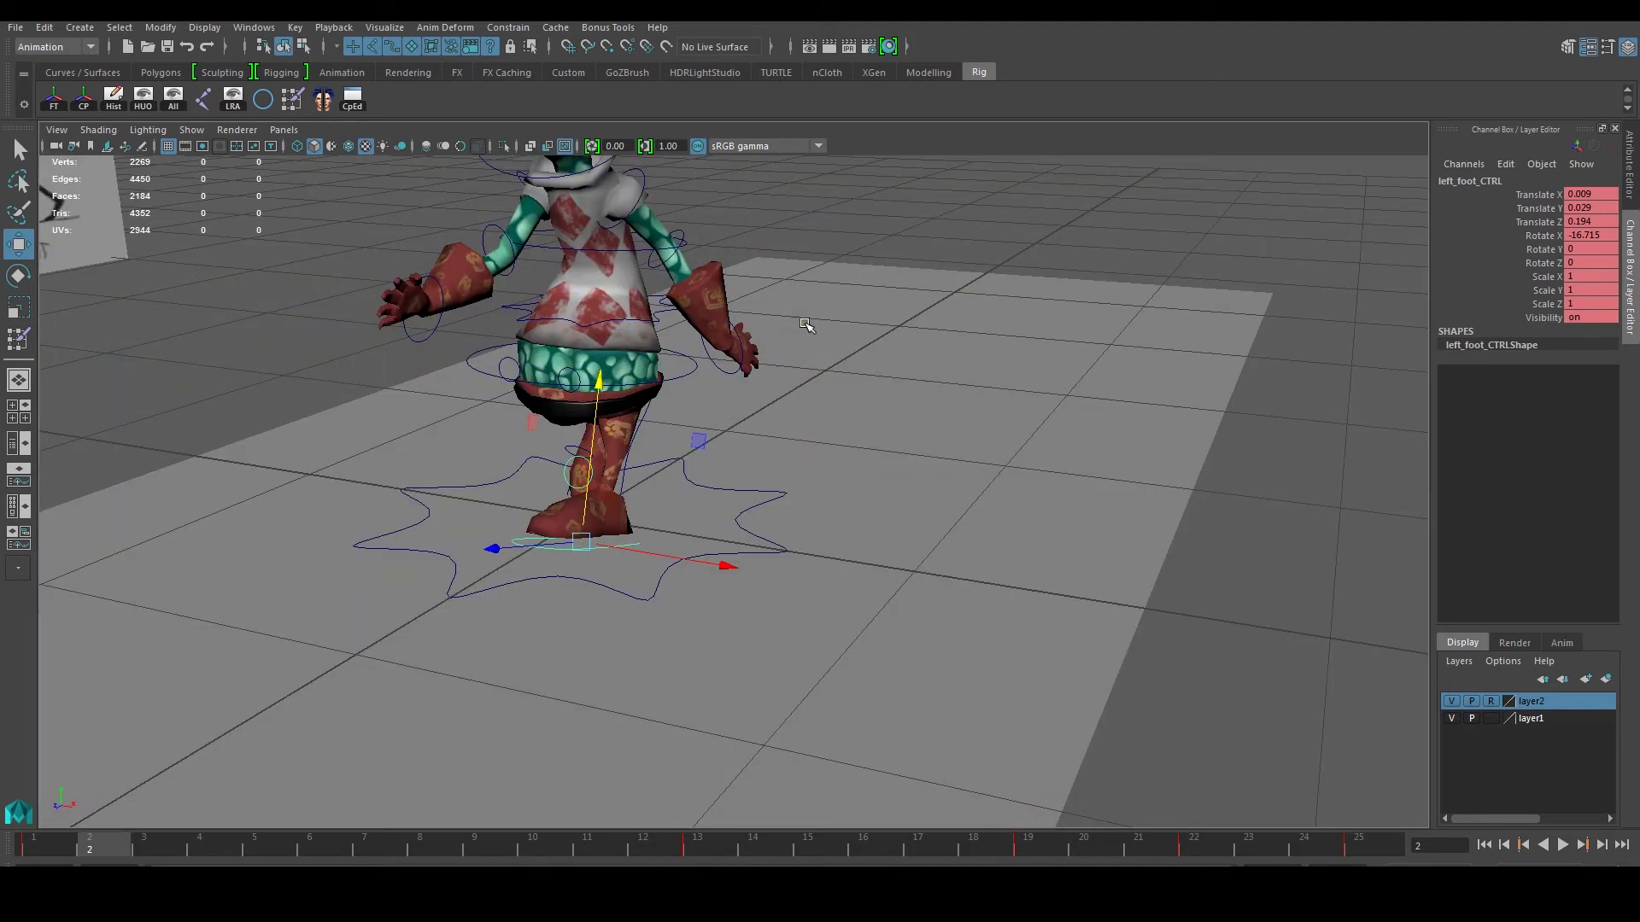
left_click(978, 233)
left_click_drag(978, 233, 884, 447, "alt")
left_click(1563, 844)
left_click_drag(937, 680, 827, 656, "alt")
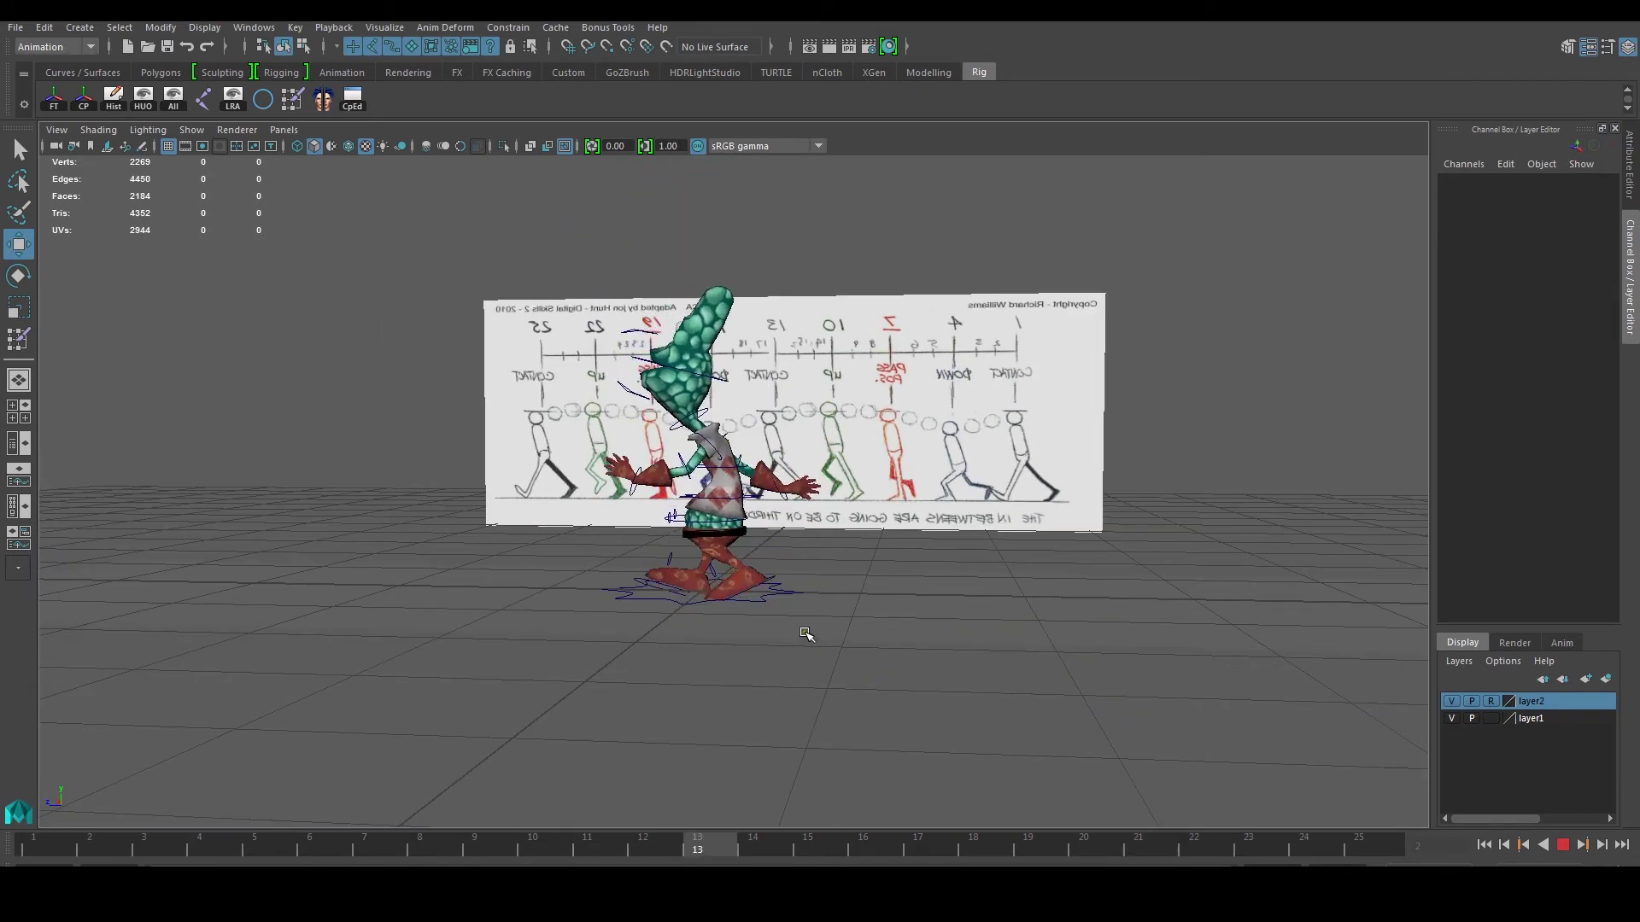
left_click_drag(794, 718, 891, 673, "alt")
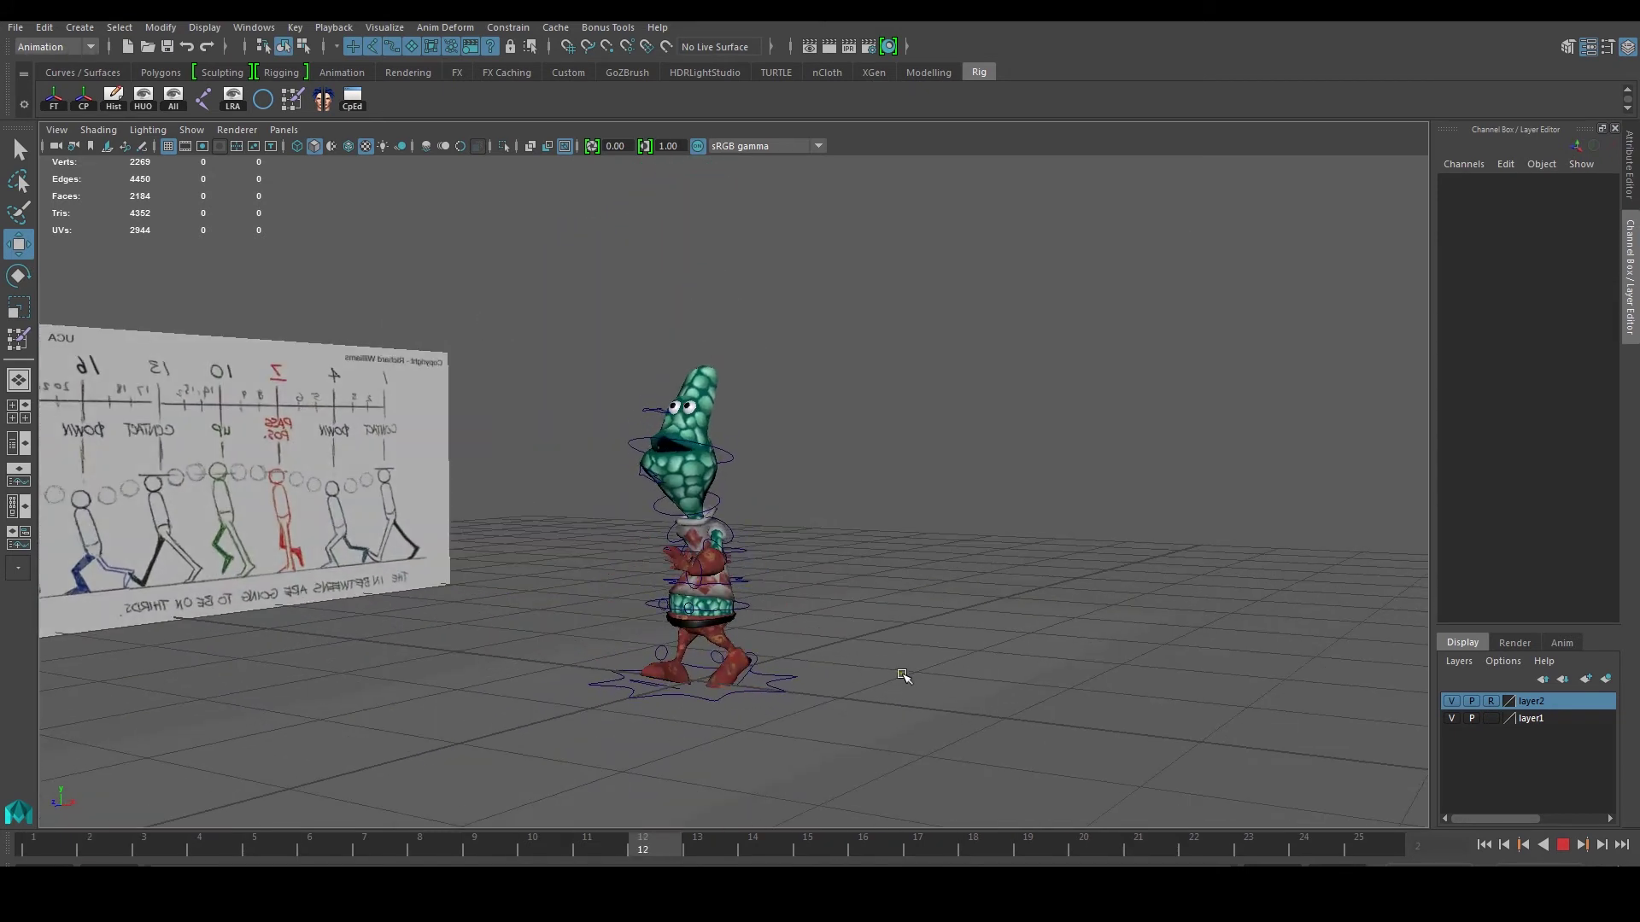
key("Escape")
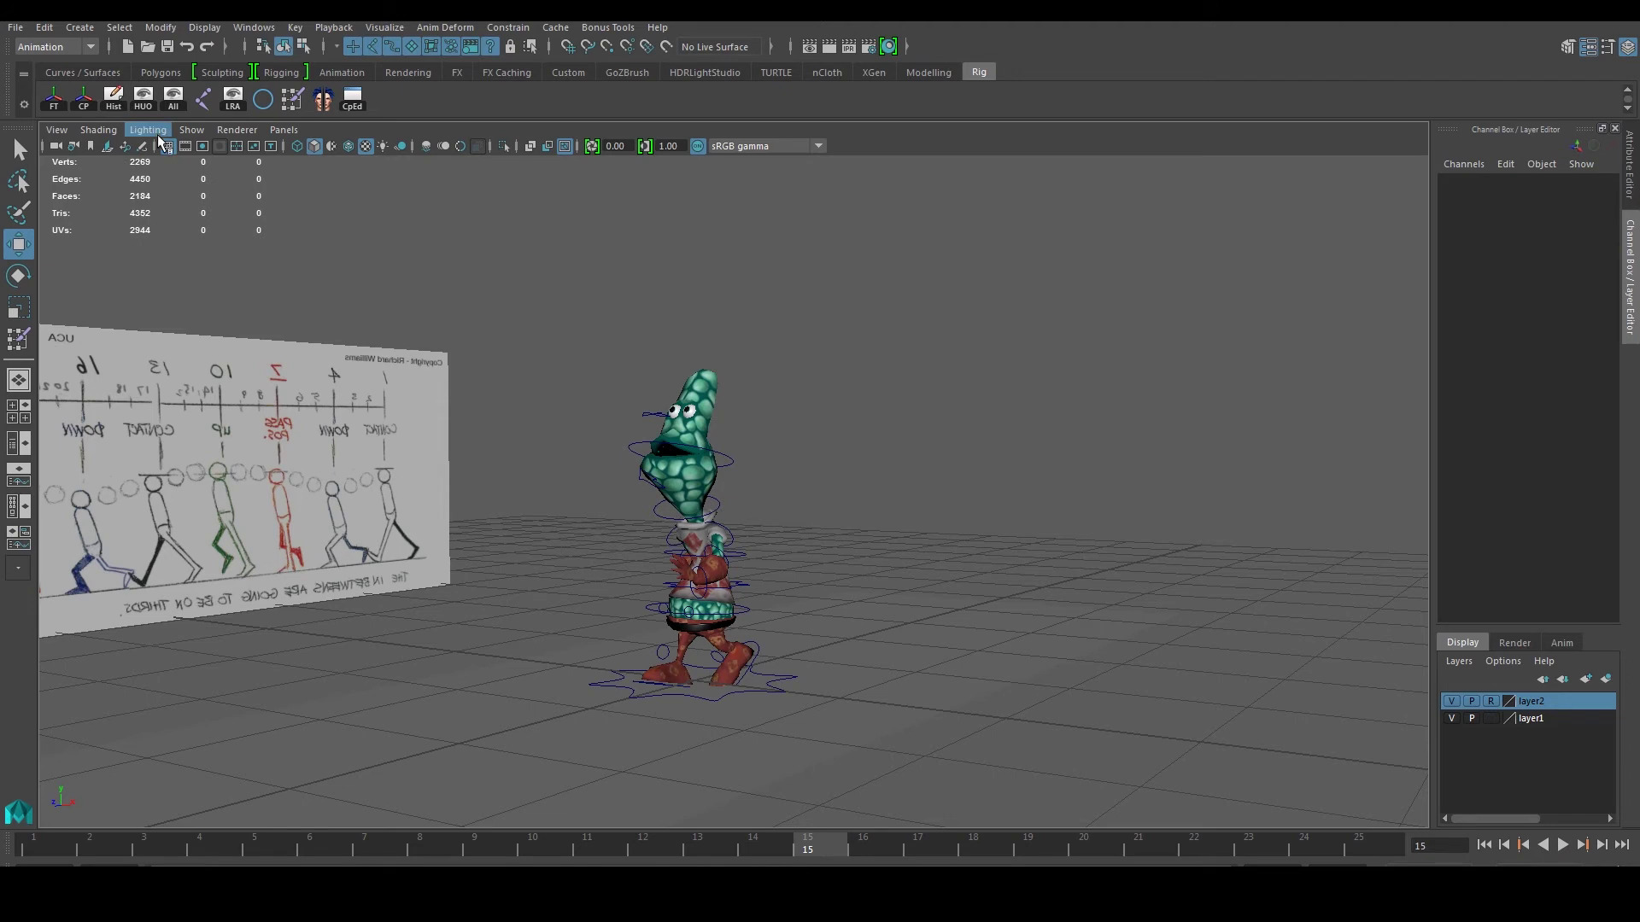
Hide the rig's control curves in the perspective view and play the walk cycle, checking it from the front and side
left_click(191, 130)
left_click(218, 221)
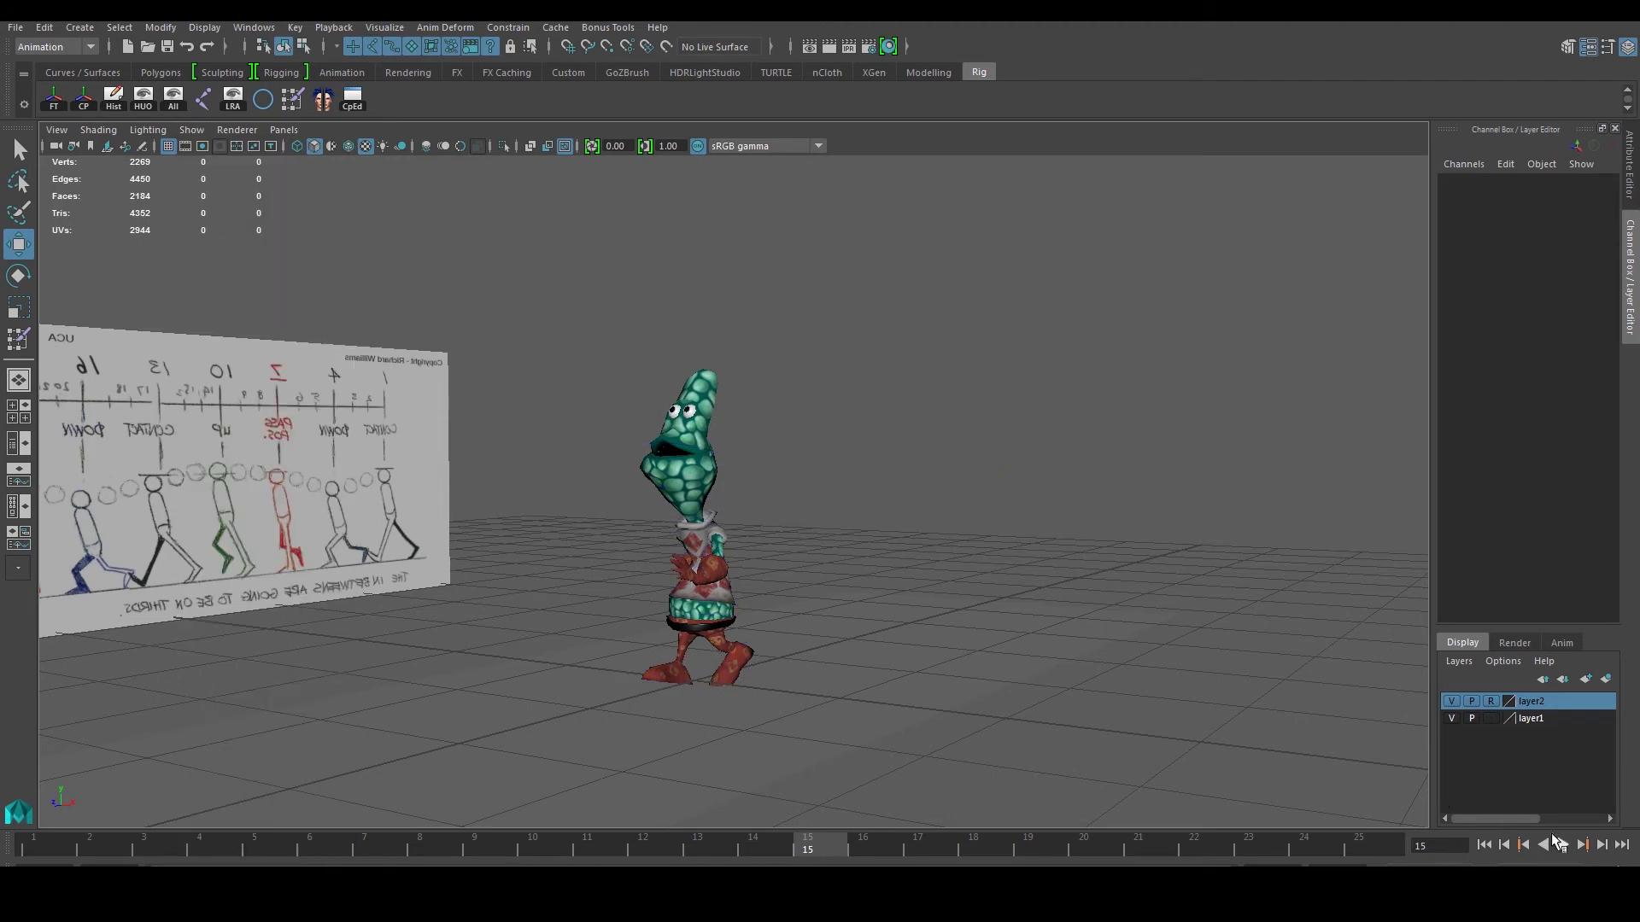
left_click(1561, 844)
left_click_drag(940, 641, 811, 592, "alt")
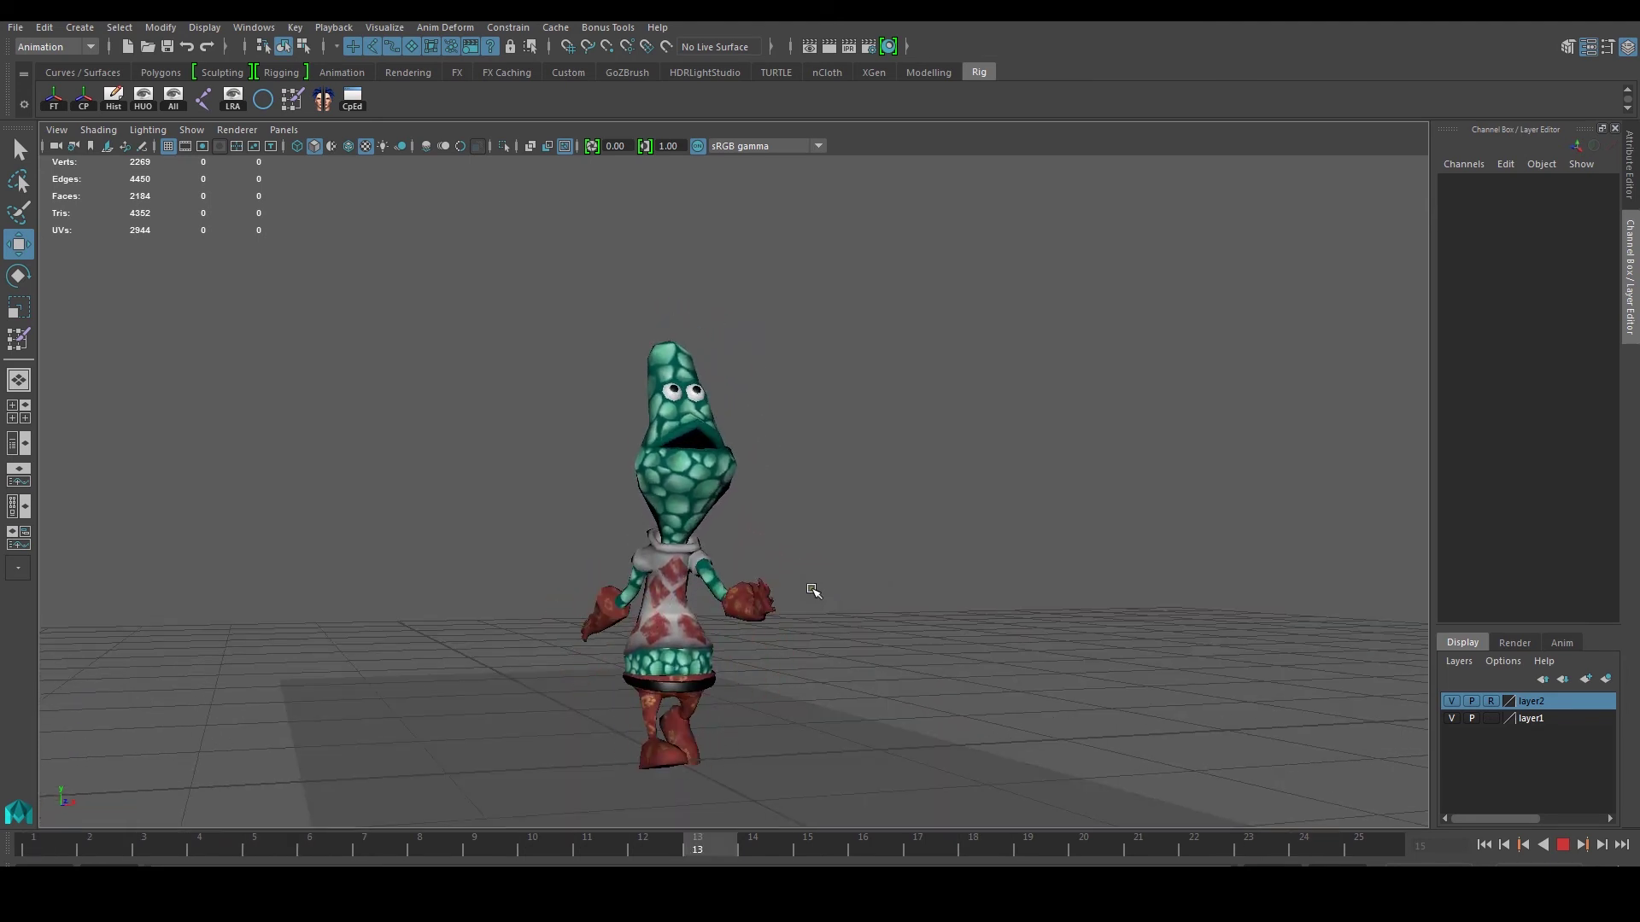
scroll(746, 454, "down", 1)
left_click_drag(746, 456, 690, 531, "alt")
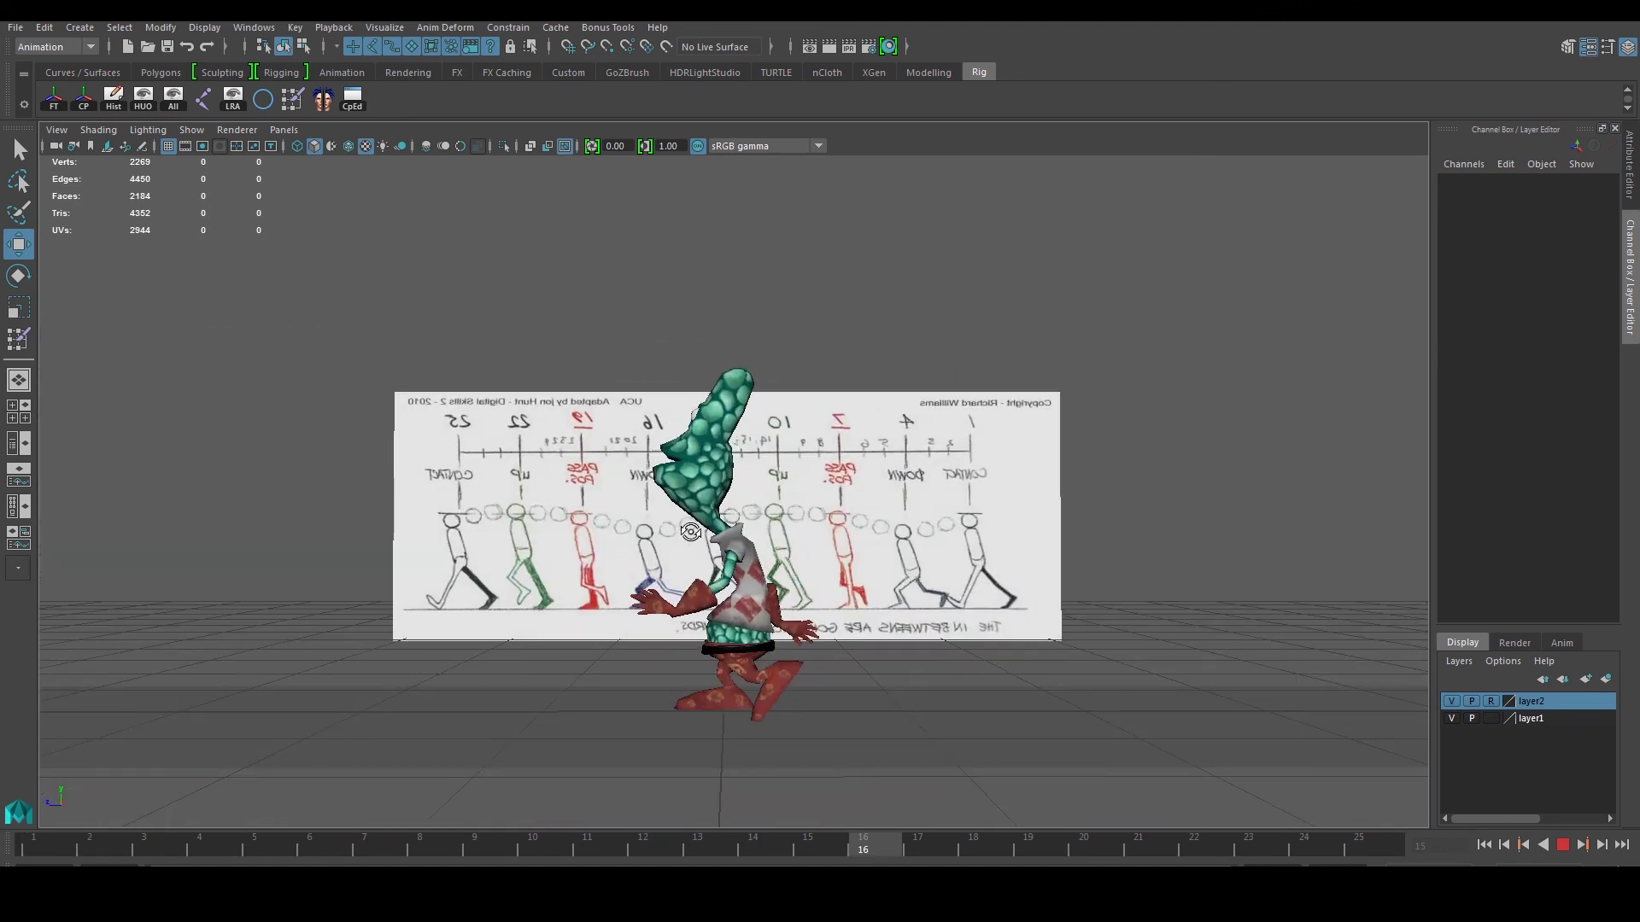
left_click(1562, 845)
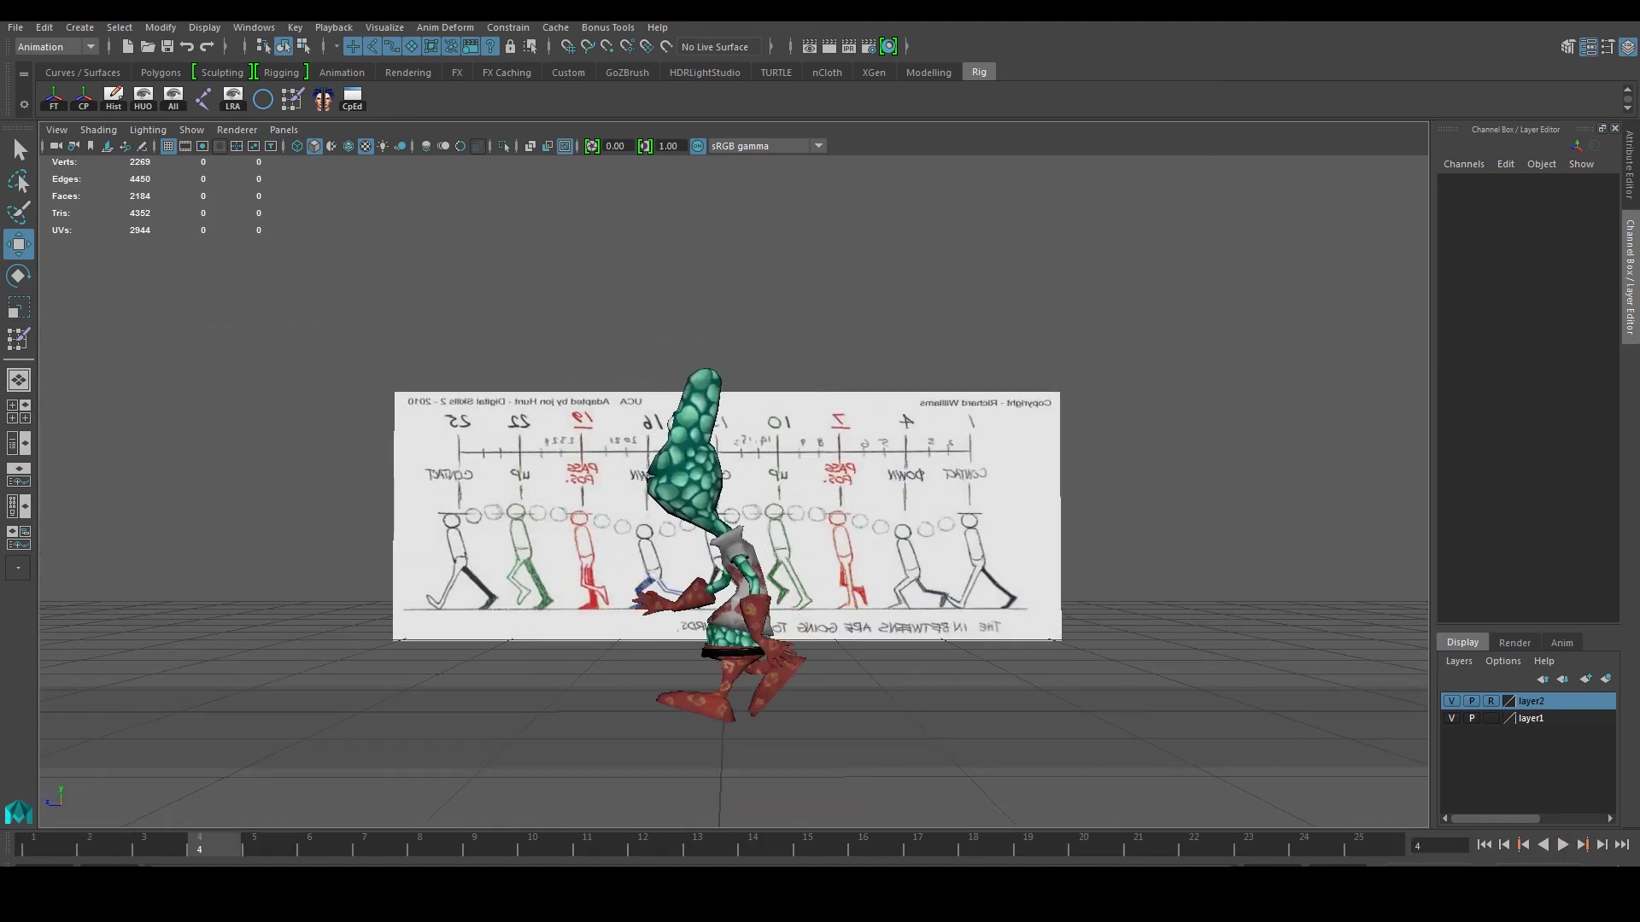